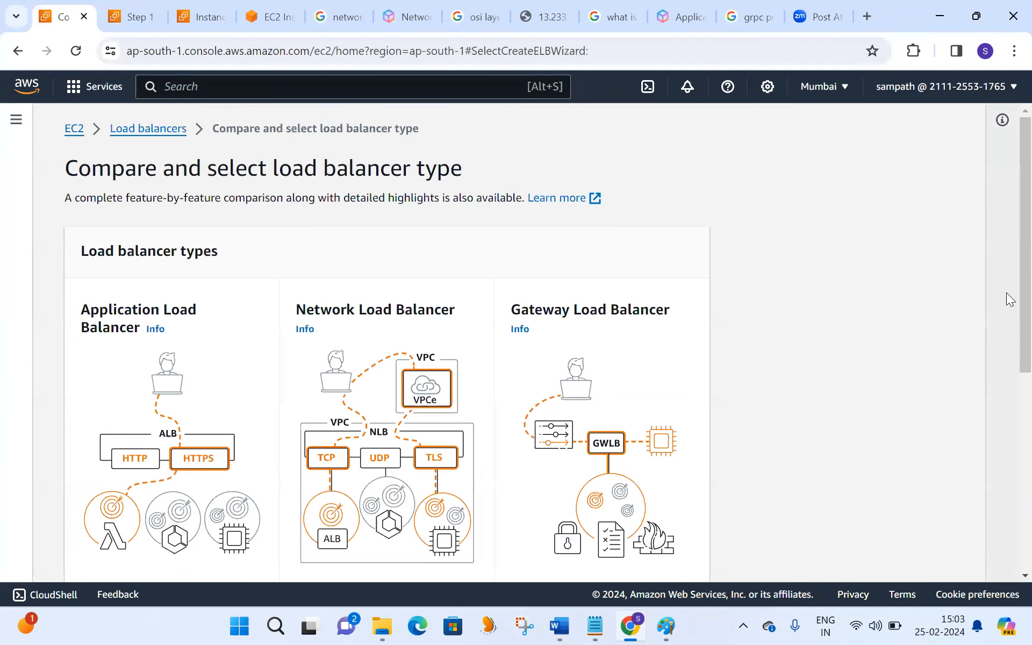
- Review the load balancer types and start creating a Network Load Balancer
{"action": "scroll", "coordinate": [1006, 344], "scroll_direction": "down", "scroll_amount": 2}
{"action": "scroll", "coordinate": [1009, 357], "scroll_direction": "down", "scroll_amount": 3}
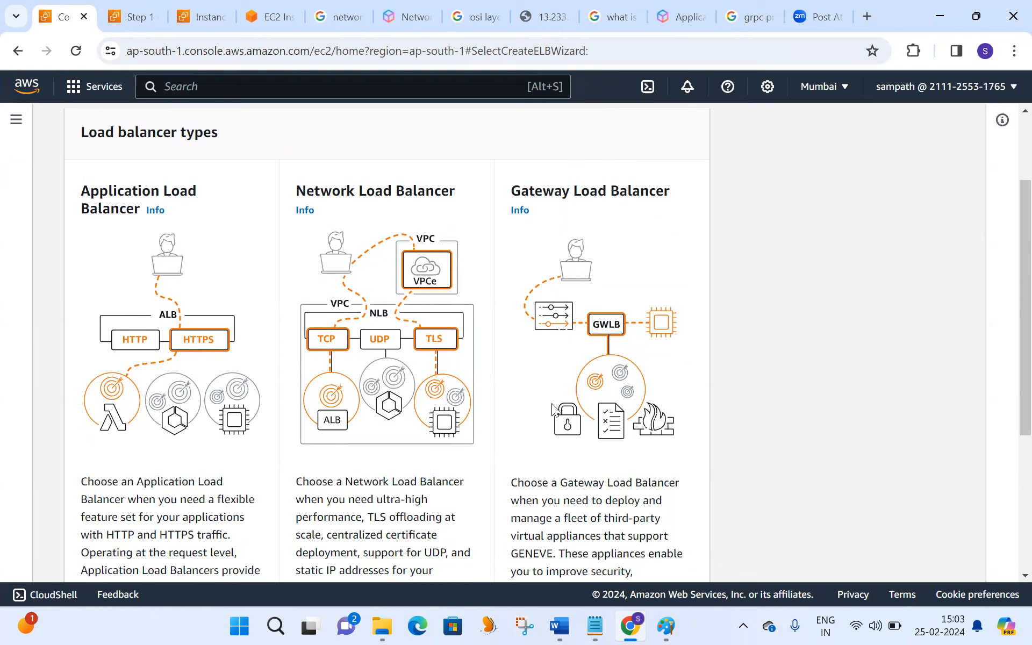
{"action": "scroll", "coordinate": [1006, 499], "scroll_direction": "down", "scroll_amount": 5}
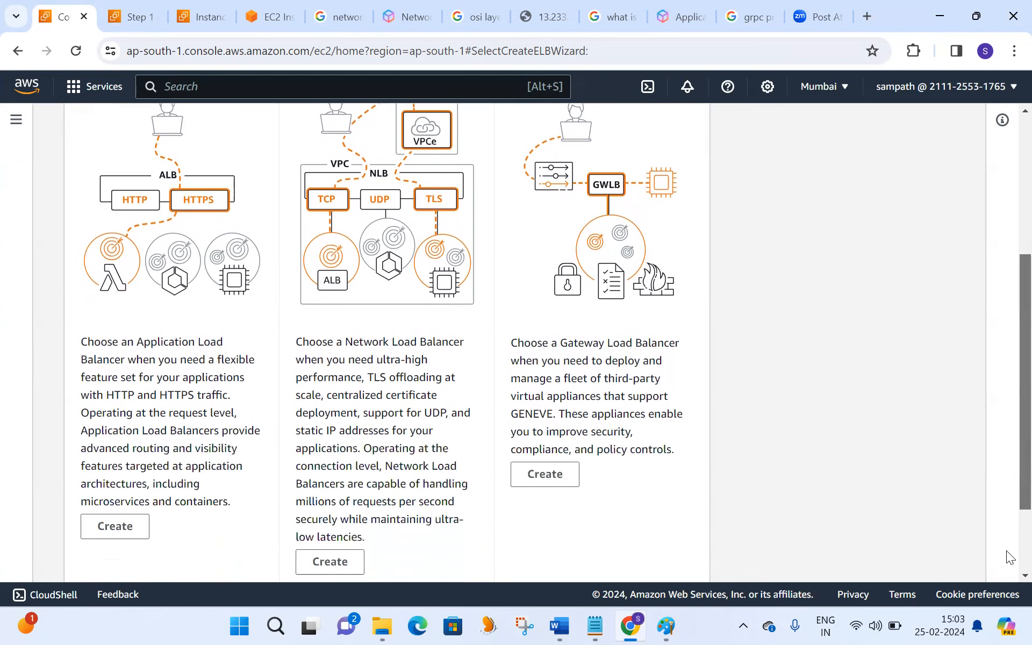
{"action": "left_click", "coordinate": [324, 457]}
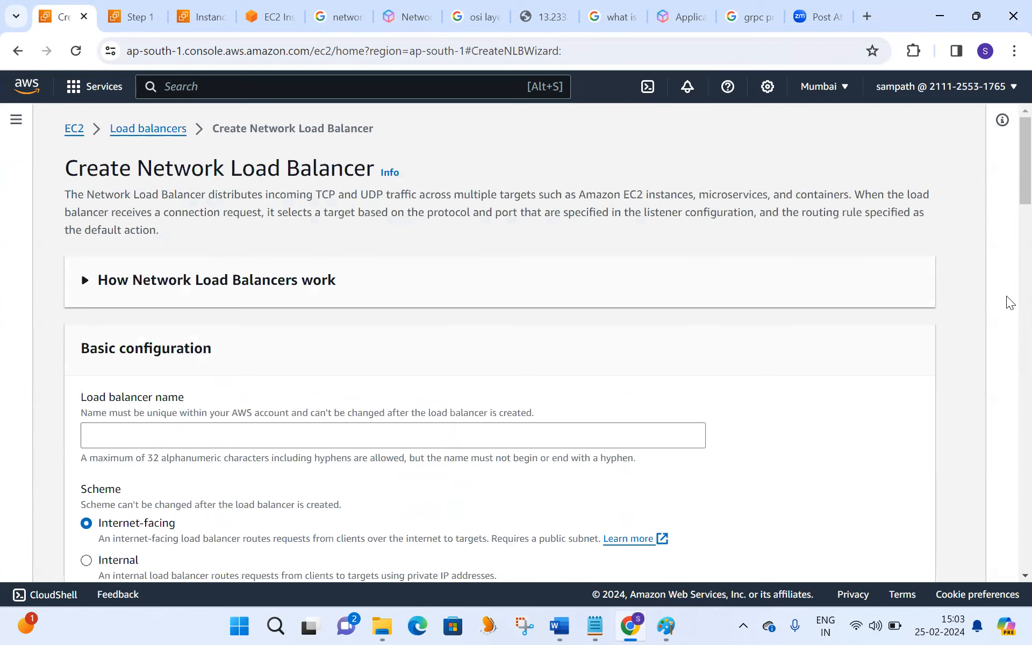
- Name the load balancer network-nlb-test
{"action": "scroll", "coordinate": [721, 242], "scroll_direction": "down", "scroll_amount": 2}
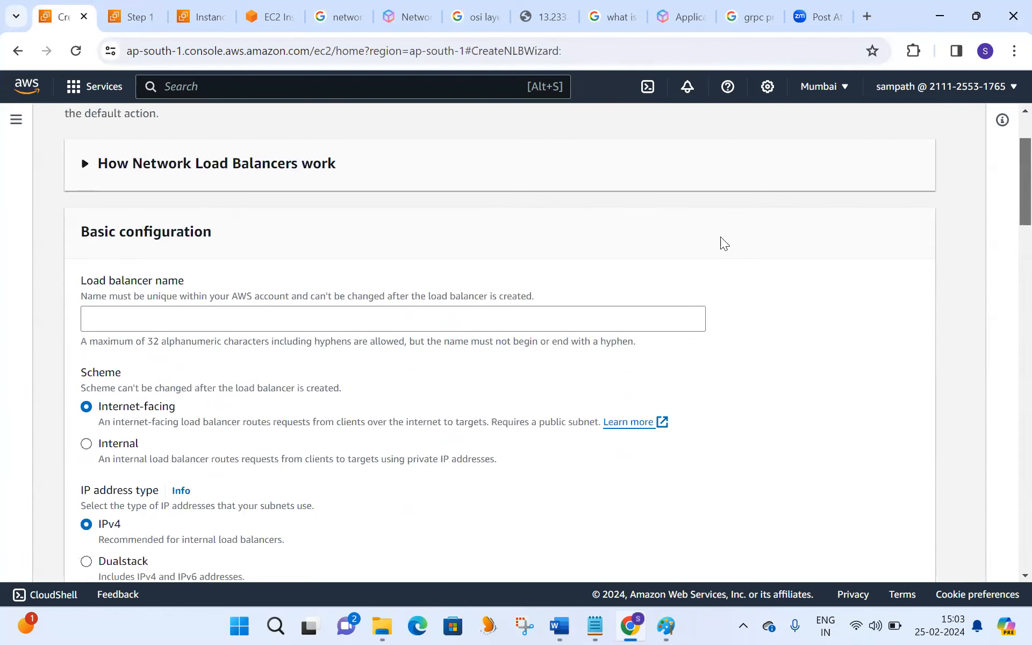
{"action": "left_click", "coordinate": [278, 316]}
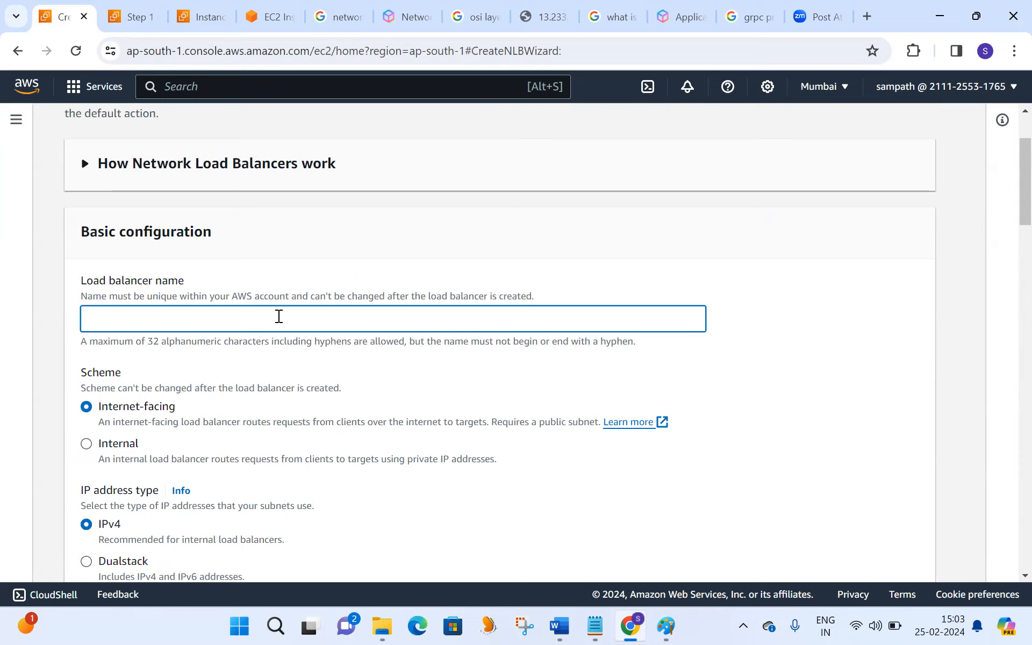
{"action": "type", "text": "network-nlb-test1"}
{"action": "key", "text": "BackSpace"}
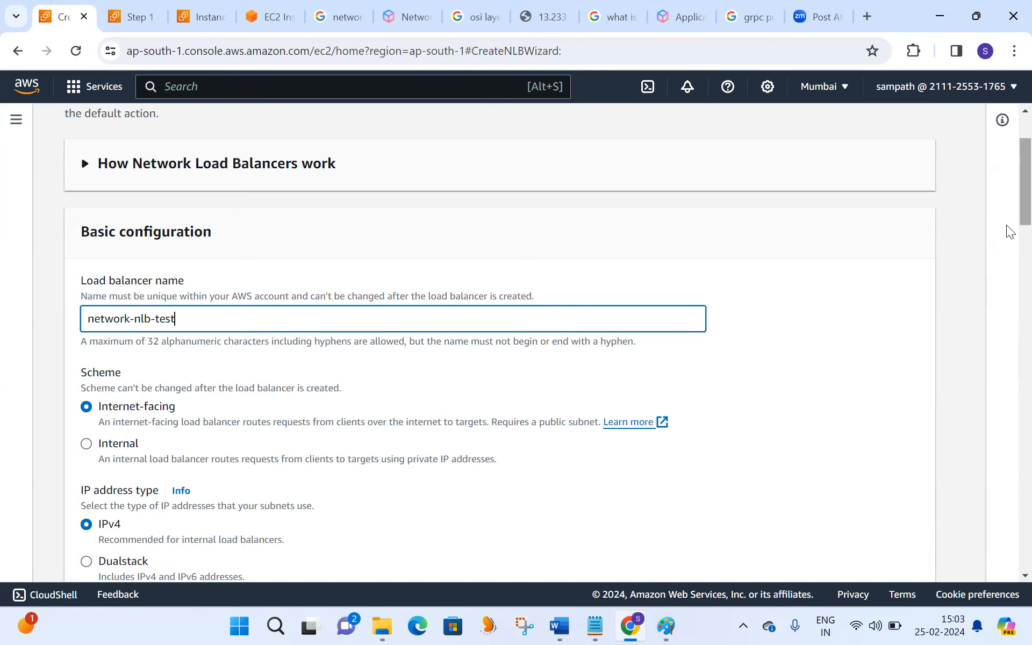
- Switch the load balancer's scheme to Internal and return it to Internet-facing
{"action": "scroll", "coordinate": [1008, 210], "scroll_direction": "down", "scroll_amount": 1}
{"action": "scroll", "coordinate": [1008, 215], "scroll_direction": "down", "scroll_amount": 2}
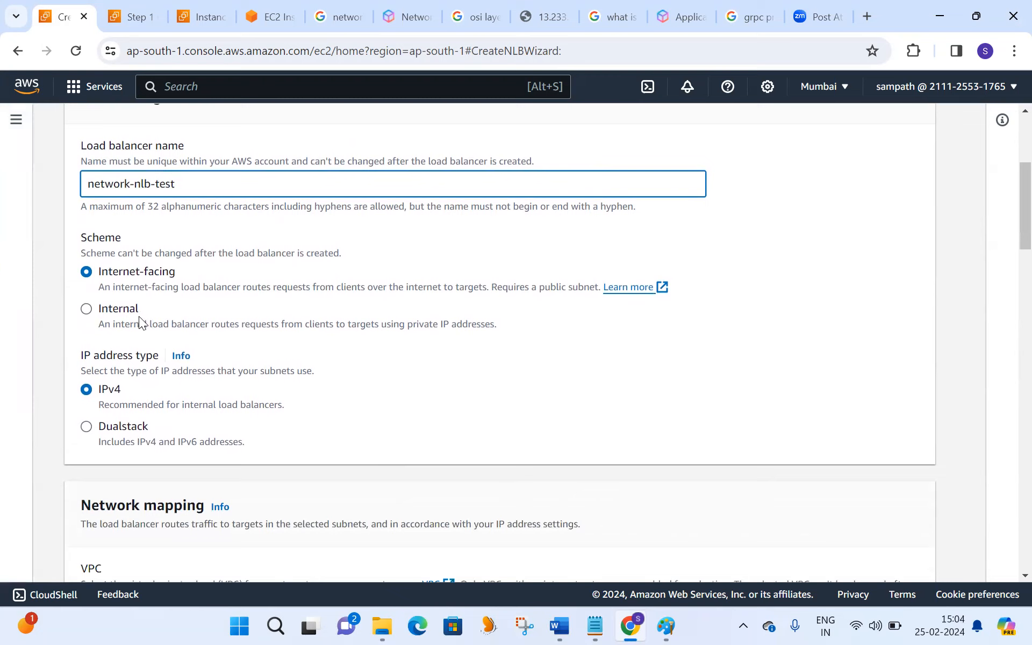
{"action": "left_click", "coordinate": [87, 310]}
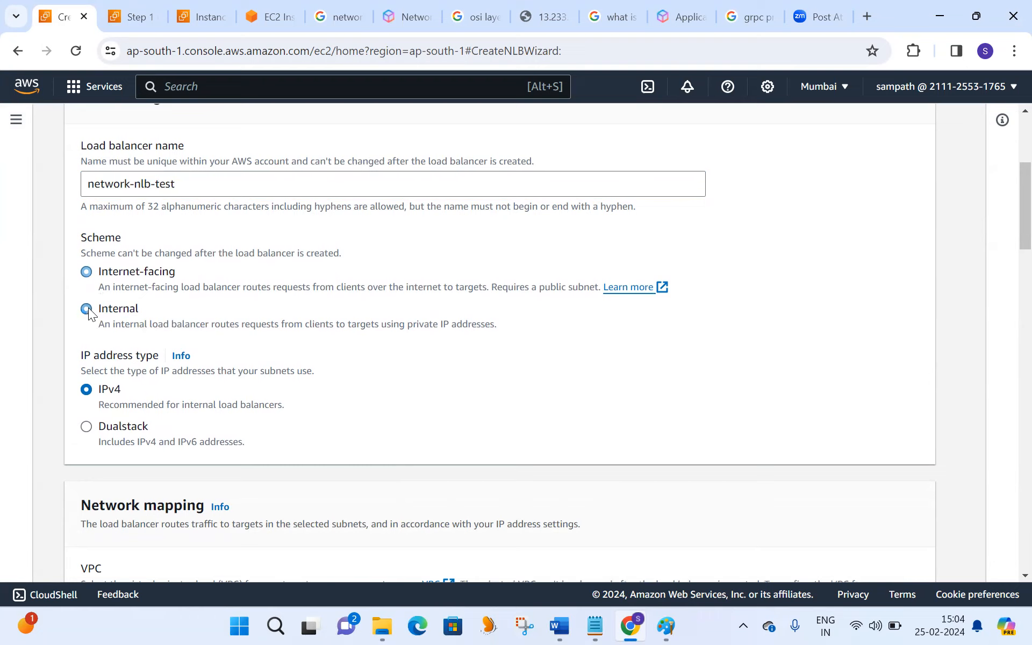
{"action": "left_click", "coordinate": [87, 272]}
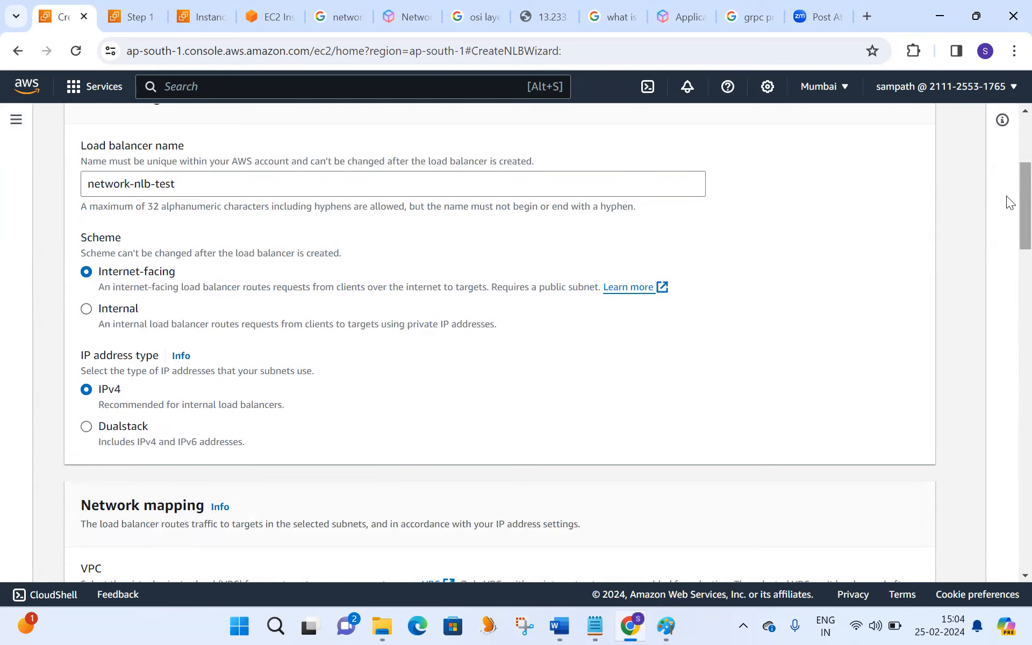
- Set the VPC to srh-vpc1 and map the availability zones ap-south-1a and ap-south-1b
{"action": "scroll", "coordinate": [1007, 223], "scroll_direction": "down", "scroll_amount": 5}
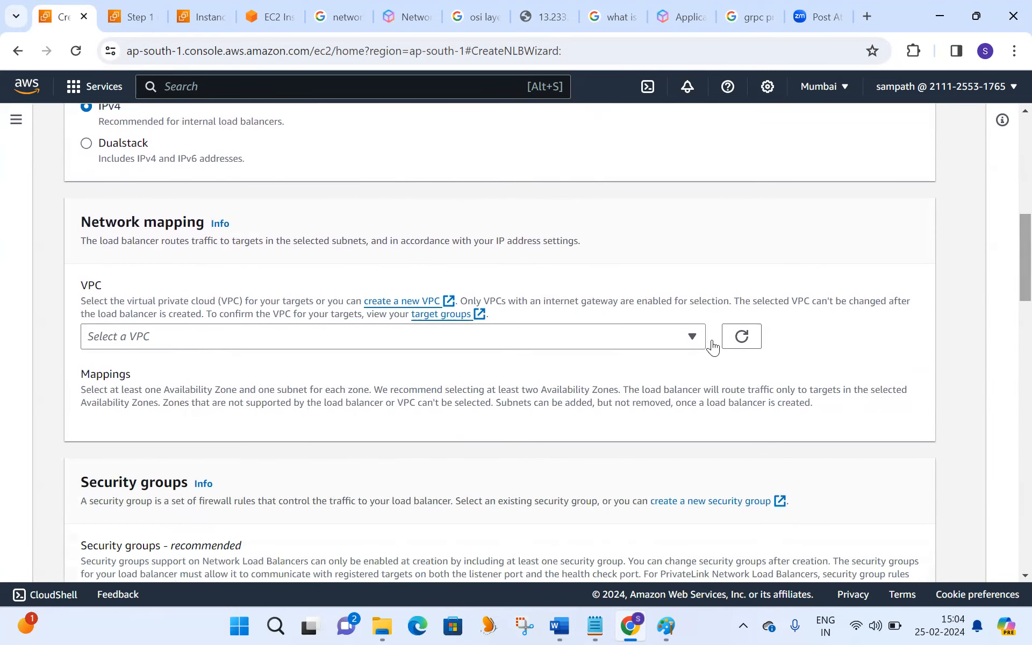
{"action": "left_click", "coordinate": [689, 336]}
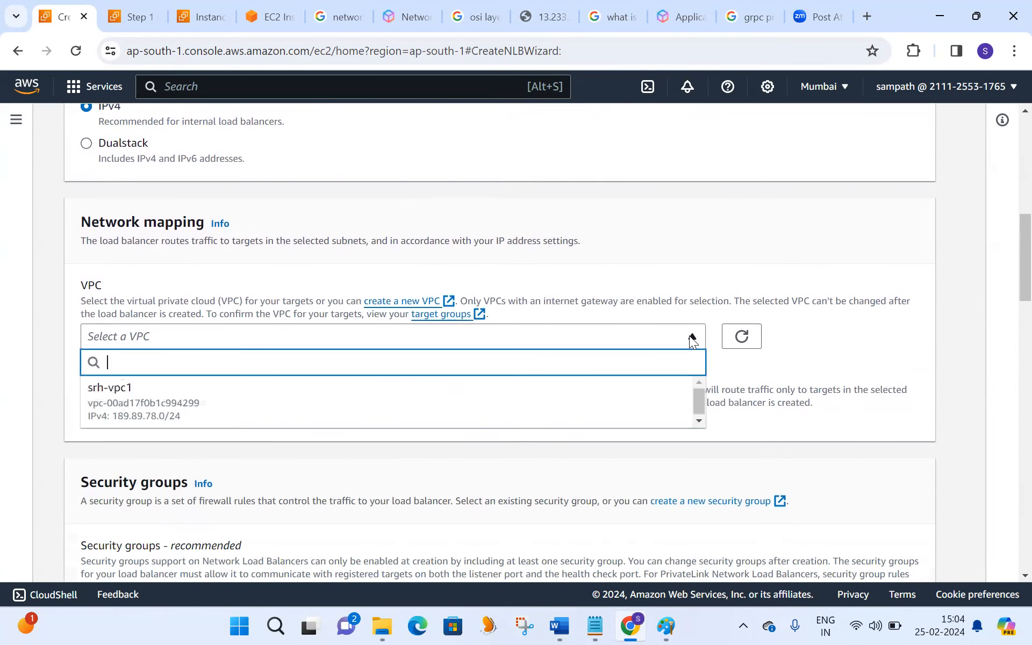
{"action": "left_click", "coordinate": [187, 417]}
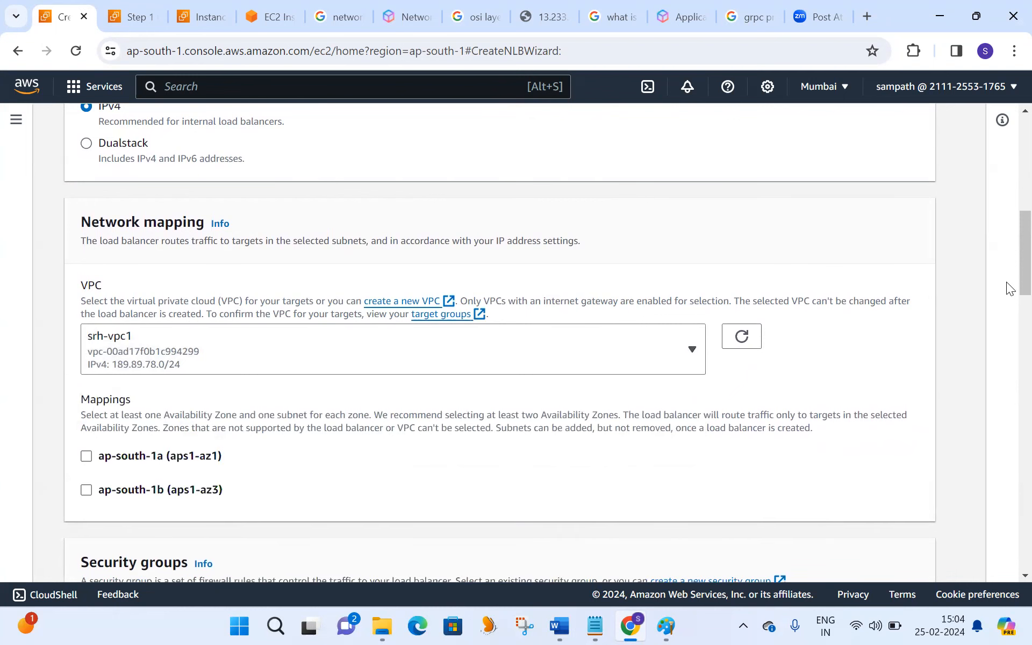
{"action": "scroll", "coordinate": [1007, 280], "scroll_direction": "down", "scroll_amount": 3}
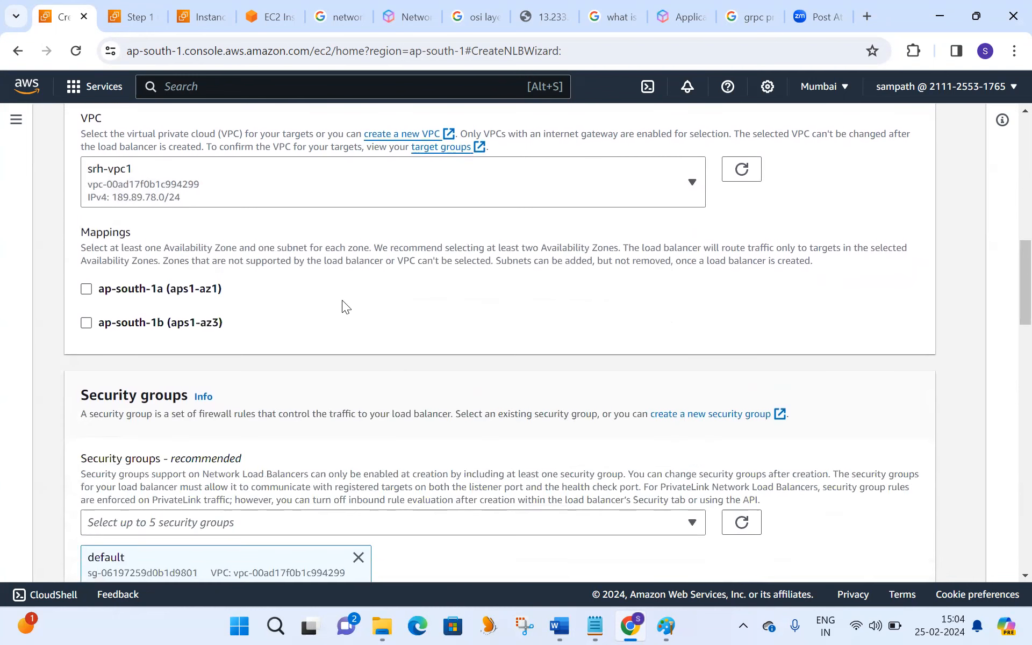
{"action": "left_click", "coordinate": [86, 290]}
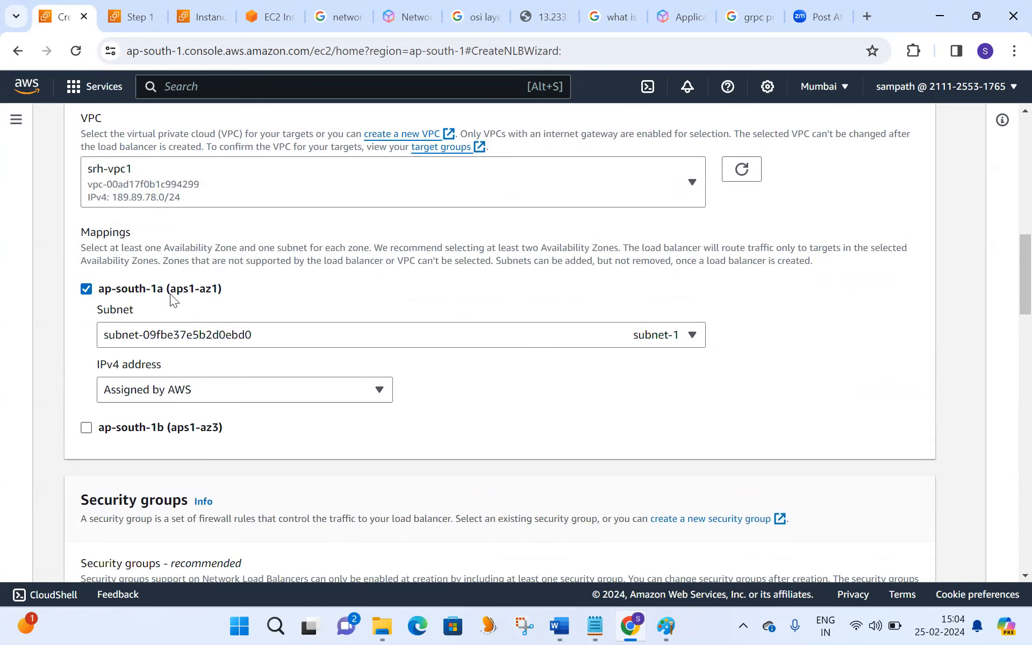
{"action": "left_click", "coordinate": [87, 429]}
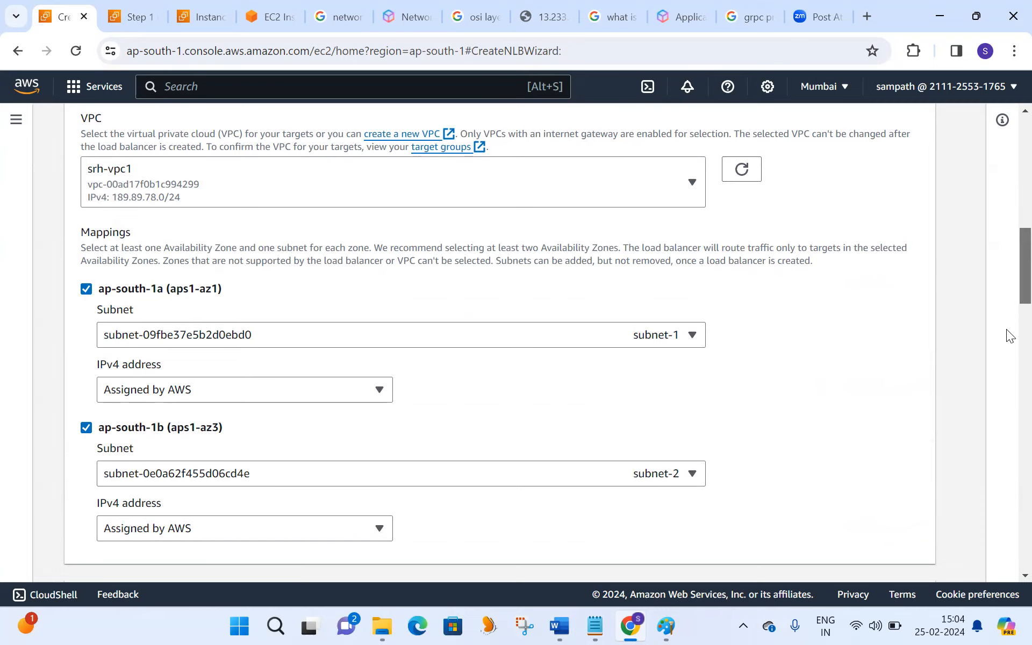
- Replace the default security group with my-security-group-1
{"action": "scroll", "coordinate": [1008, 339], "scroll_direction": "down", "scroll_amount": 4}
{"action": "scroll", "coordinate": [1006, 357], "scroll_direction": "down", "scroll_amount": 3}
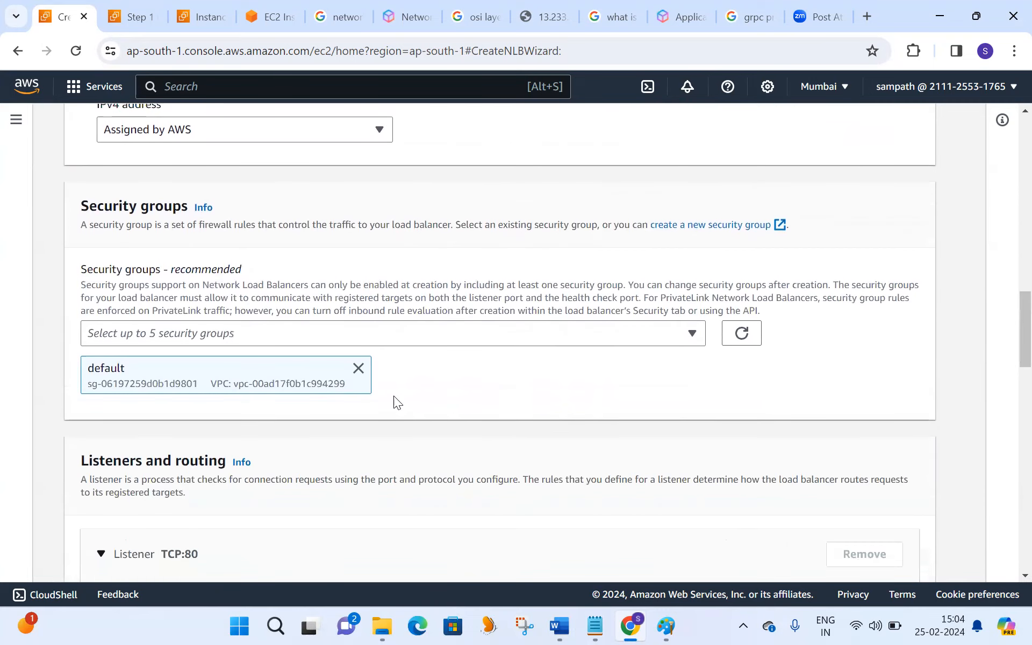
{"action": "left_click", "coordinate": [358, 368]}
{"action": "left_click", "coordinate": [337, 333]}
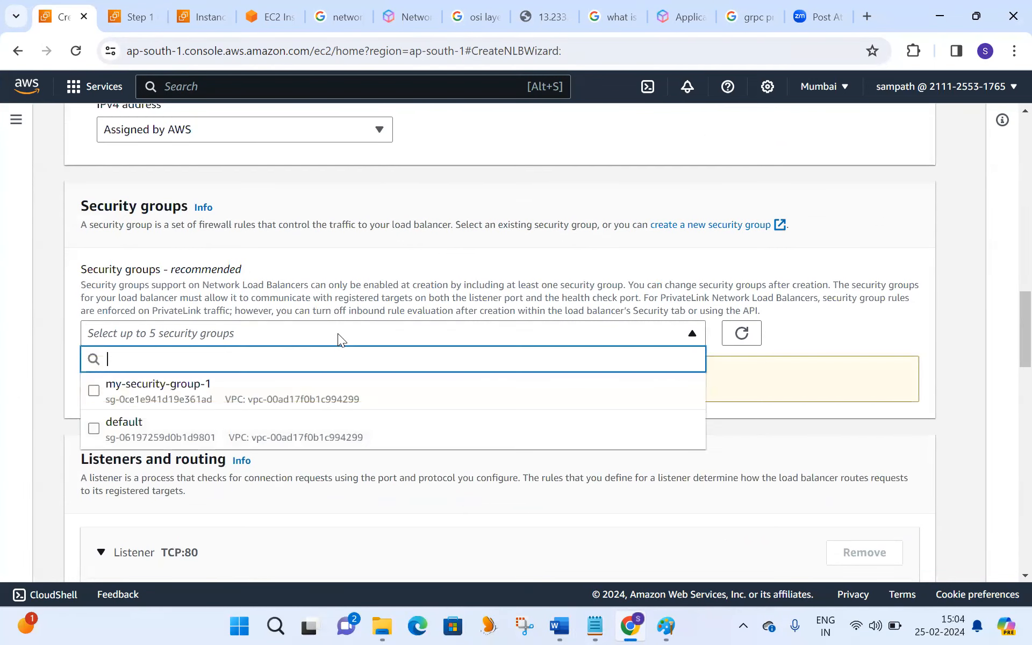
{"action": "left_click", "coordinate": [240, 406]}
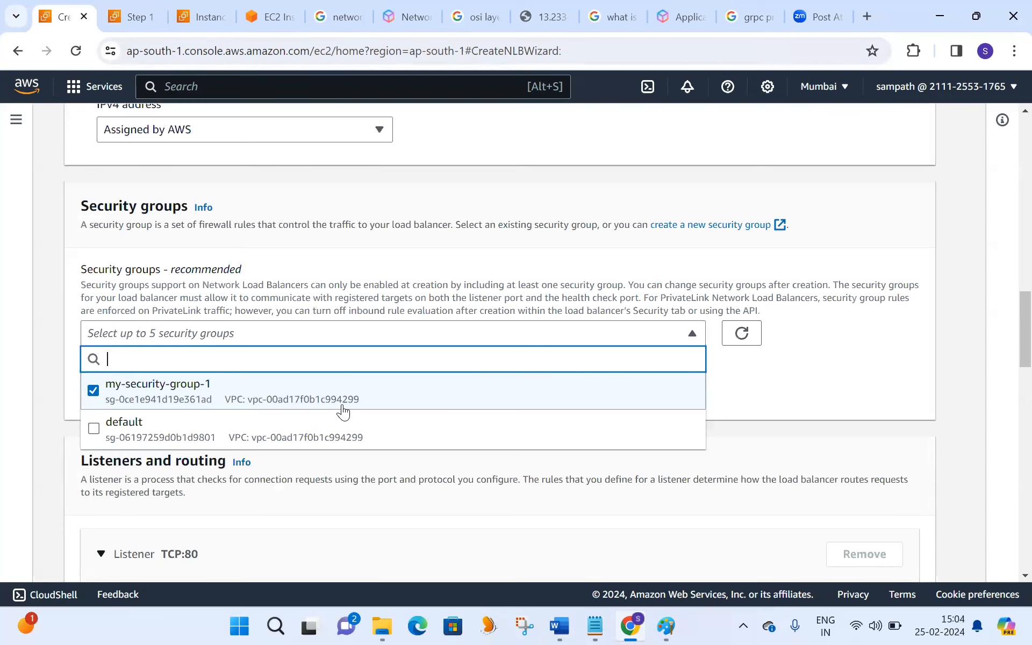
{"action": "left_click", "coordinate": [788, 371]}
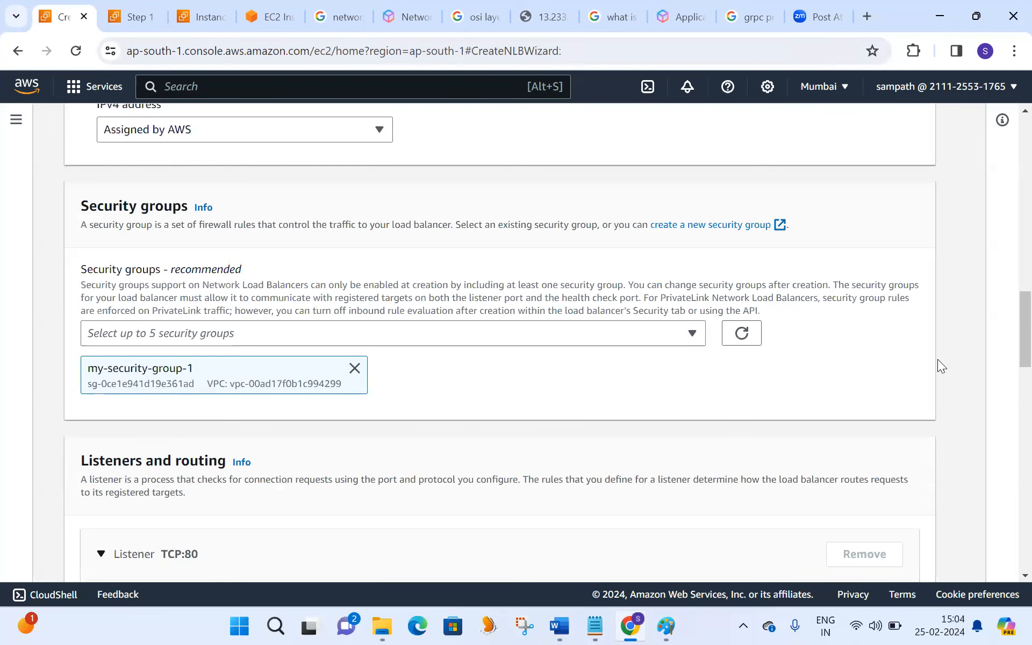
- Try the TCP_UDP, TLS and UDP protocols for the listener and return it to TCP on port 80
{"action": "scroll", "coordinate": [1006, 368], "scroll_direction": "down", "scroll_amount": 5}
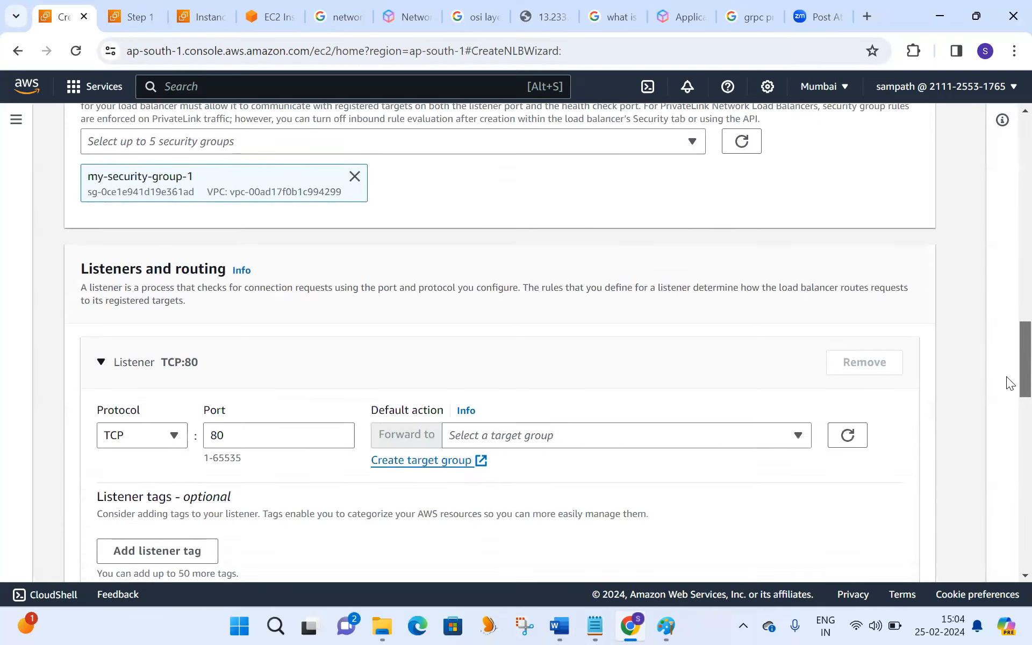
{"action": "scroll", "coordinate": [1007, 390], "scroll_direction": "down", "scroll_amount": 1}
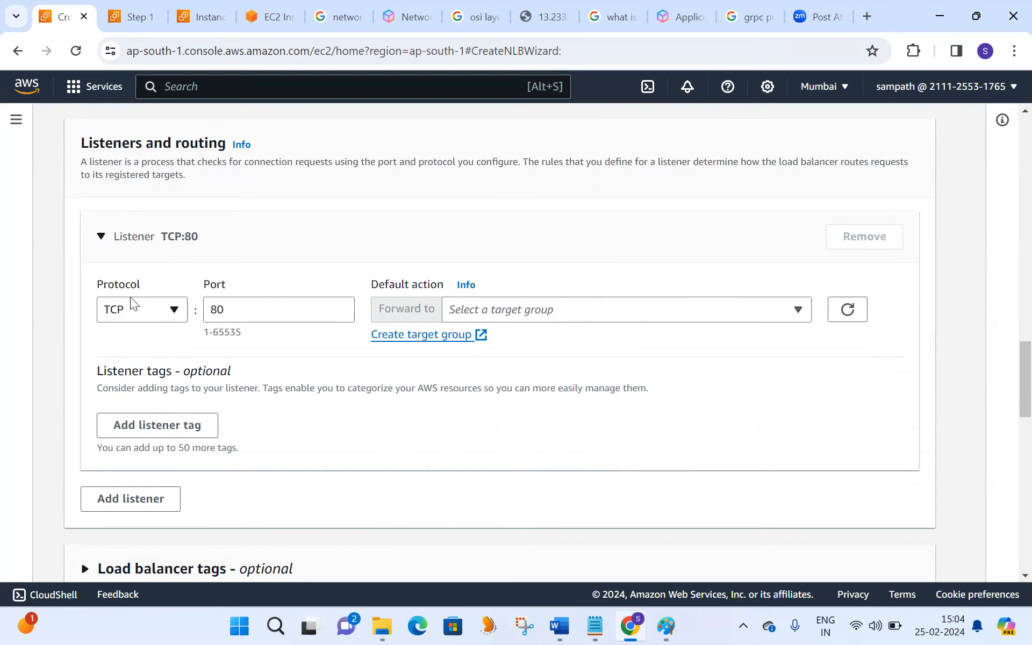
{"action": "left_click", "coordinate": [173, 311]}
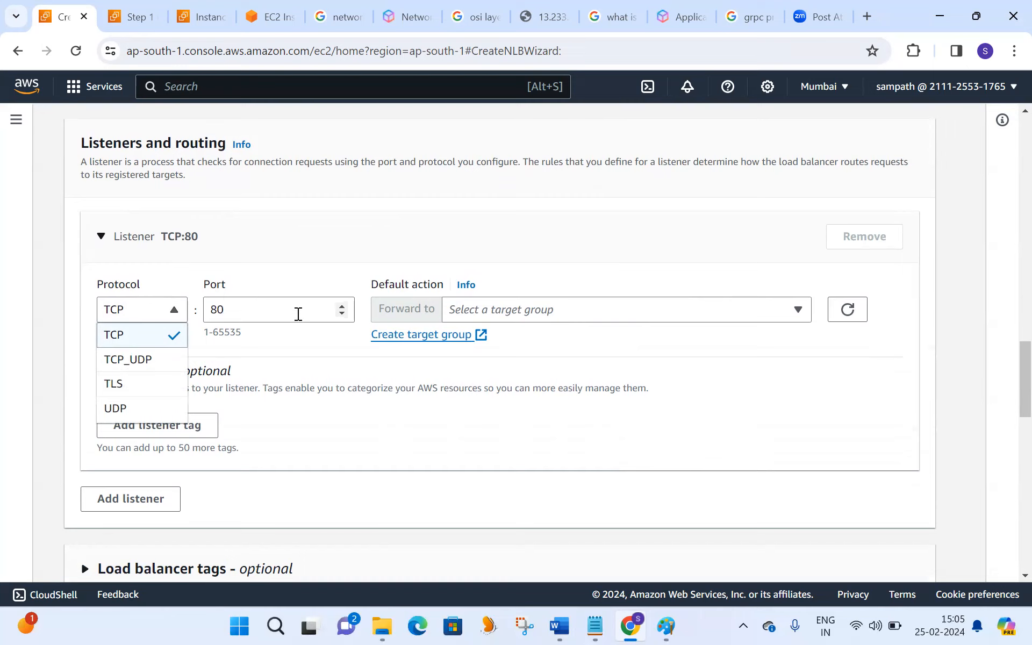
{"action": "left_click", "coordinate": [151, 360]}
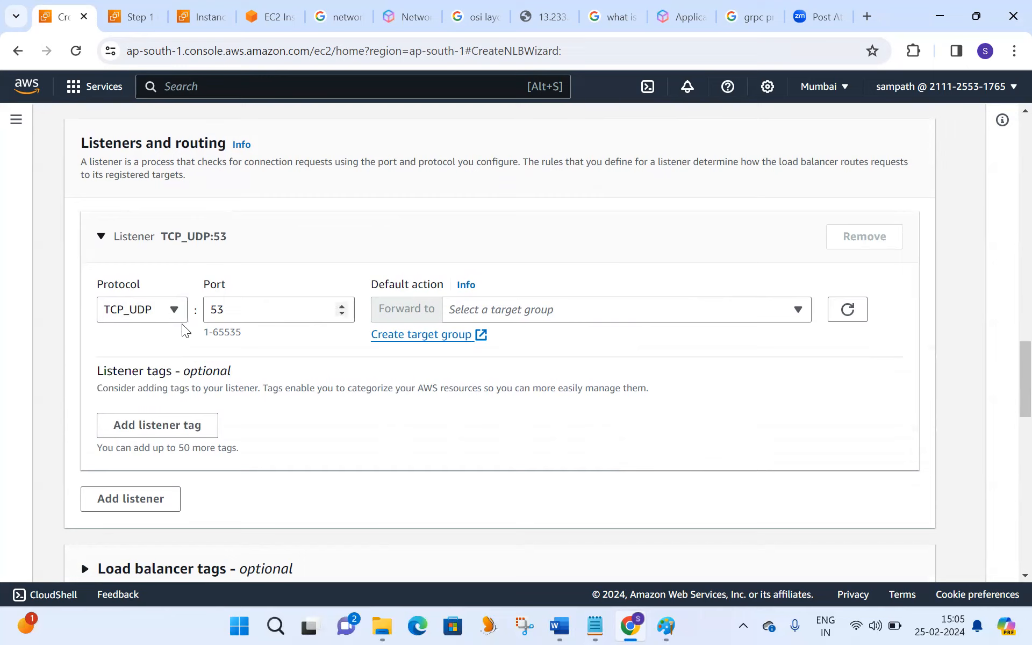
{"action": "left_click", "coordinate": [174, 311]}
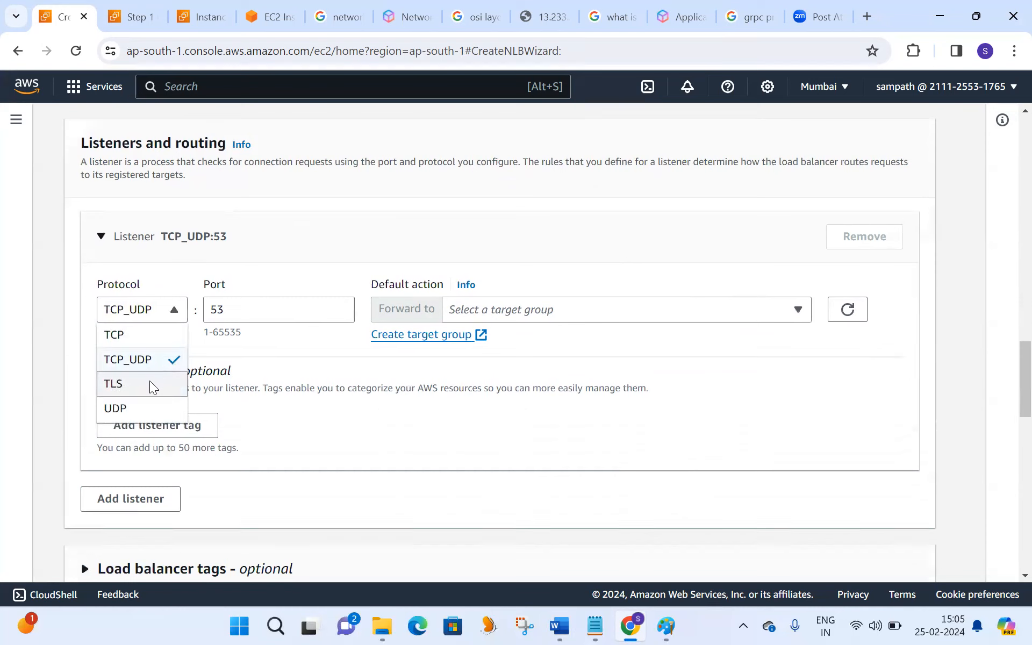
{"action": "left_click", "coordinate": [150, 383]}
{"action": "left_click", "coordinate": [172, 310]}
{"action": "left_click", "coordinate": [144, 409]}
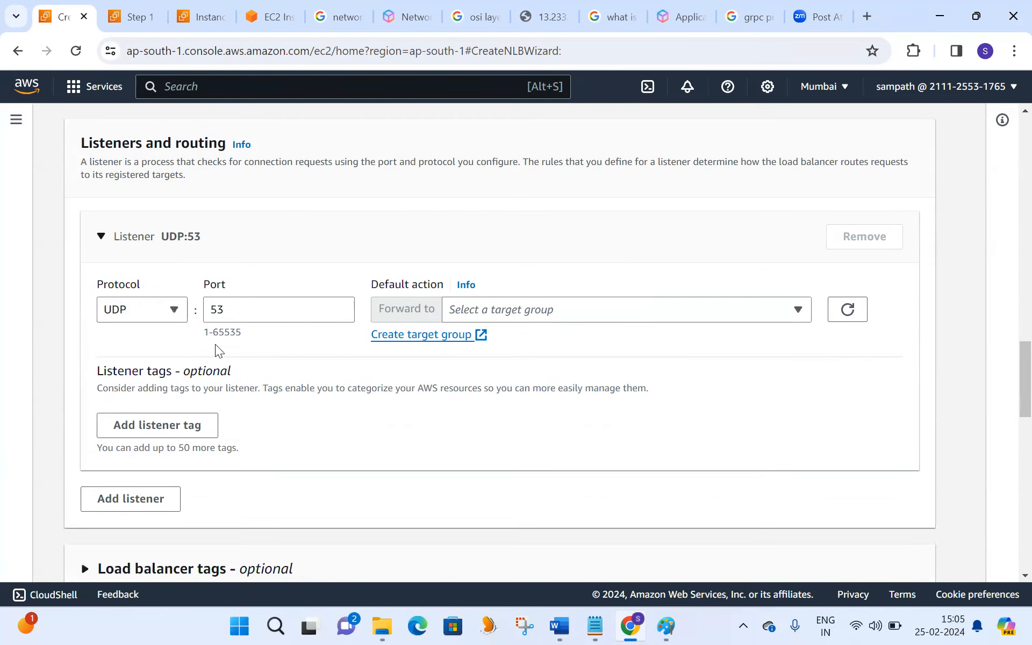
{"action": "left_click", "coordinate": [173, 308]}
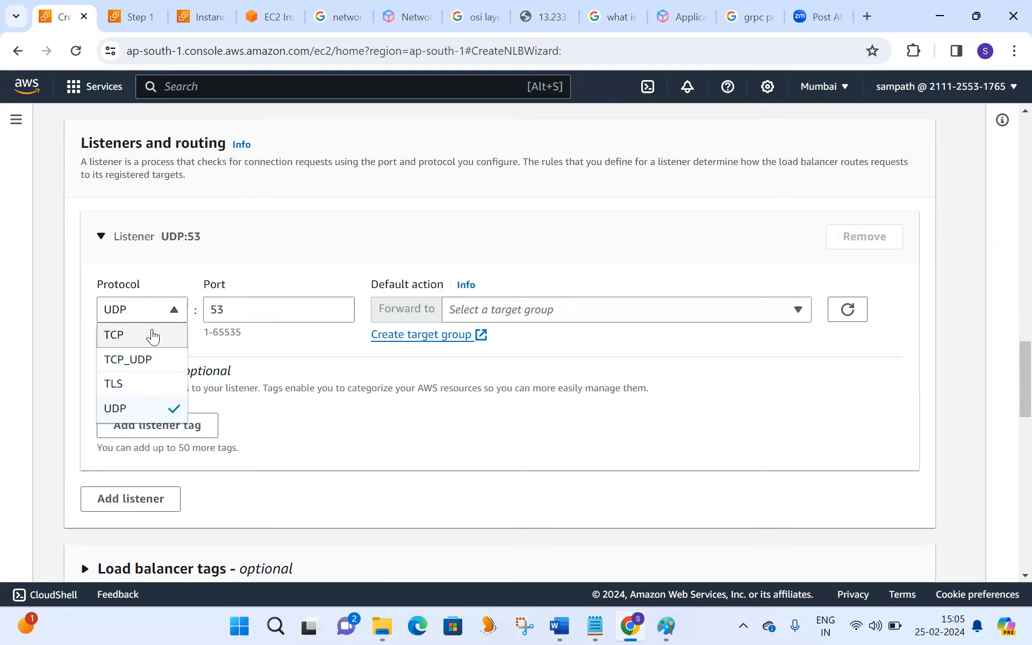
{"action": "left_click", "coordinate": [152, 334]}
{"action": "left_click", "coordinate": [174, 313]}
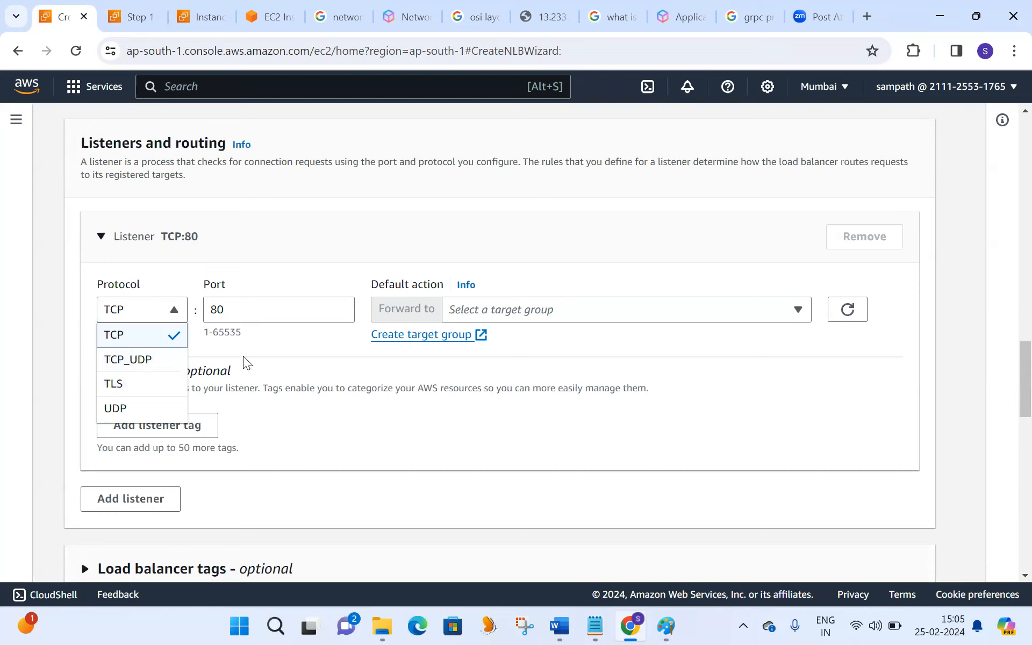
{"action": "left_click", "coordinate": [266, 358]}
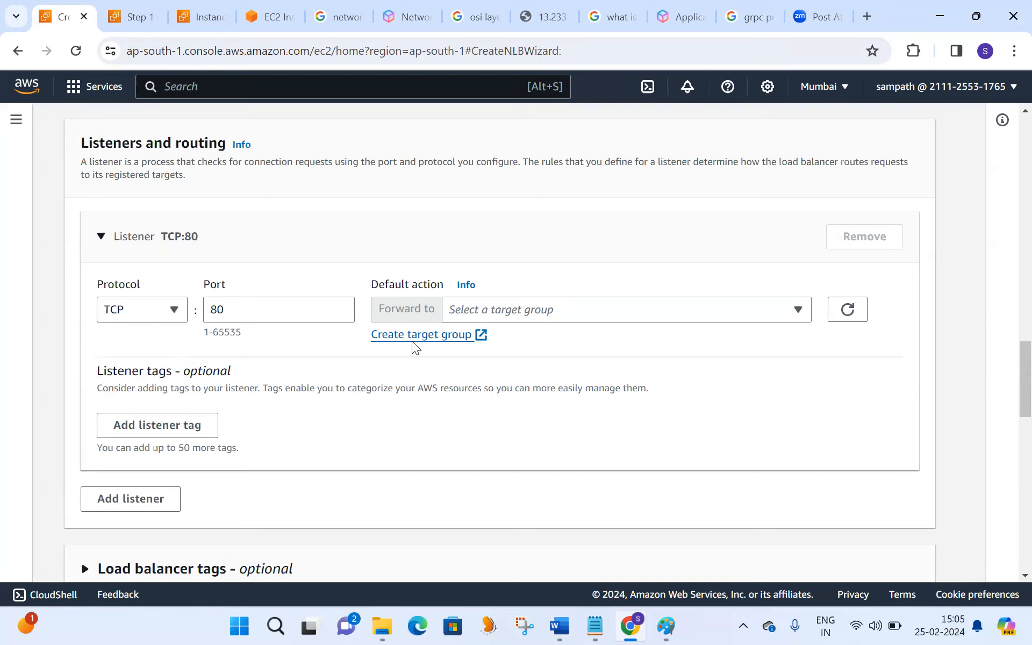
- Start creating a target group for the listener's default action and examine the available target types
{"action": "left_click", "coordinate": [434, 337]}
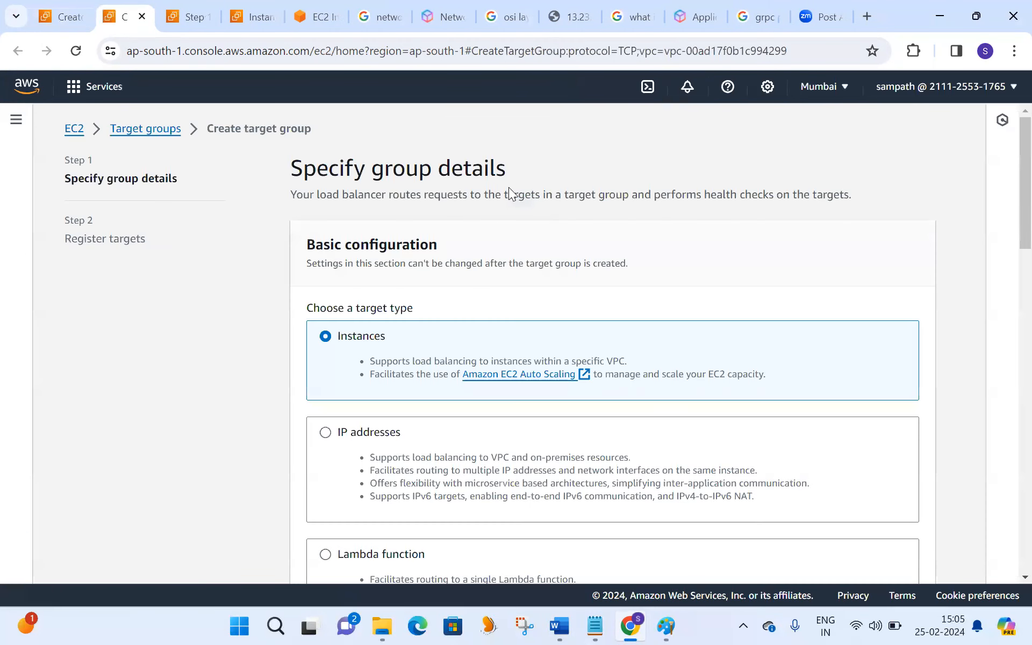
{"action": "scroll", "coordinate": [1007, 177], "scroll_direction": "down", "scroll_amount": 1}
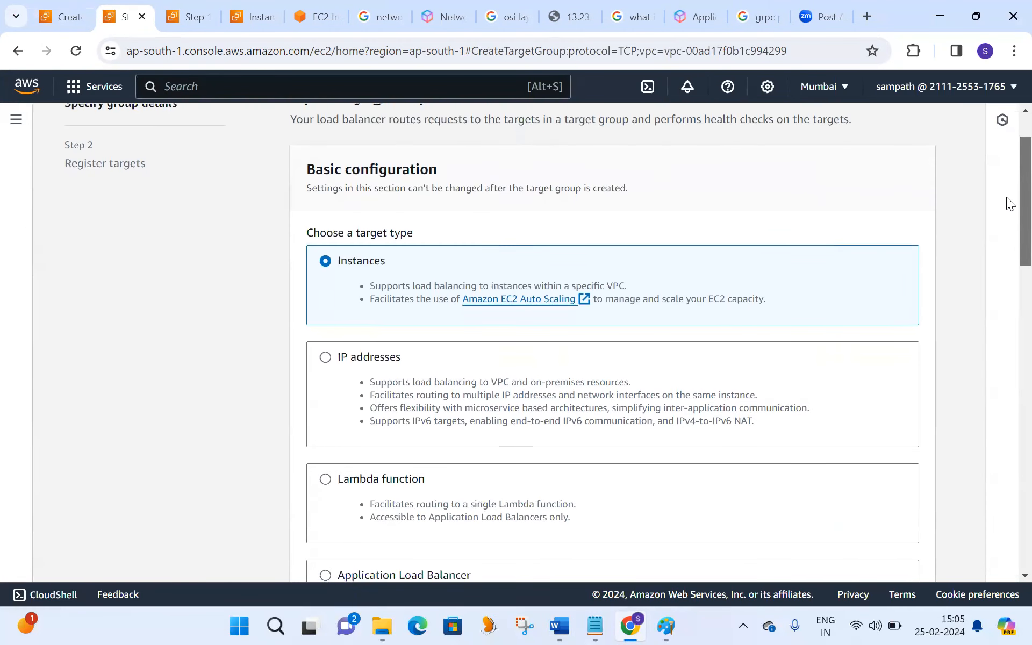
{"action": "scroll", "coordinate": [1007, 199], "scroll_direction": "down", "scroll_amount": 1}
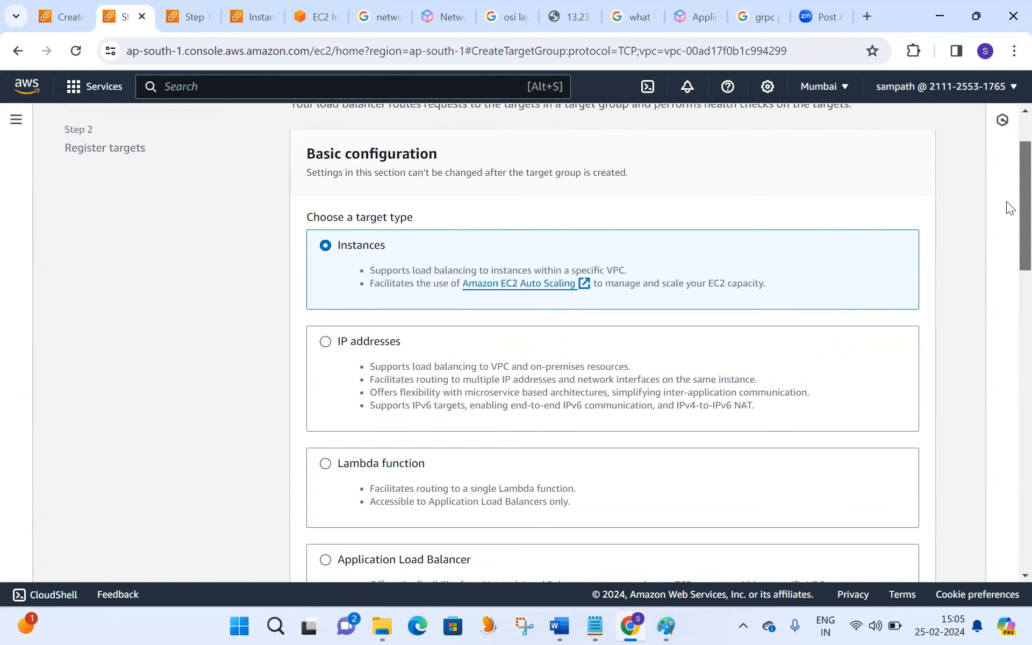
{"action": "scroll", "coordinate": [1007, 204], "scroll_direction": "down", "scroll_amount": 2}
{"action": "scroll", "coordinate": [1007, 223], "scroll_direction": "down", "scroll_amount": 1}
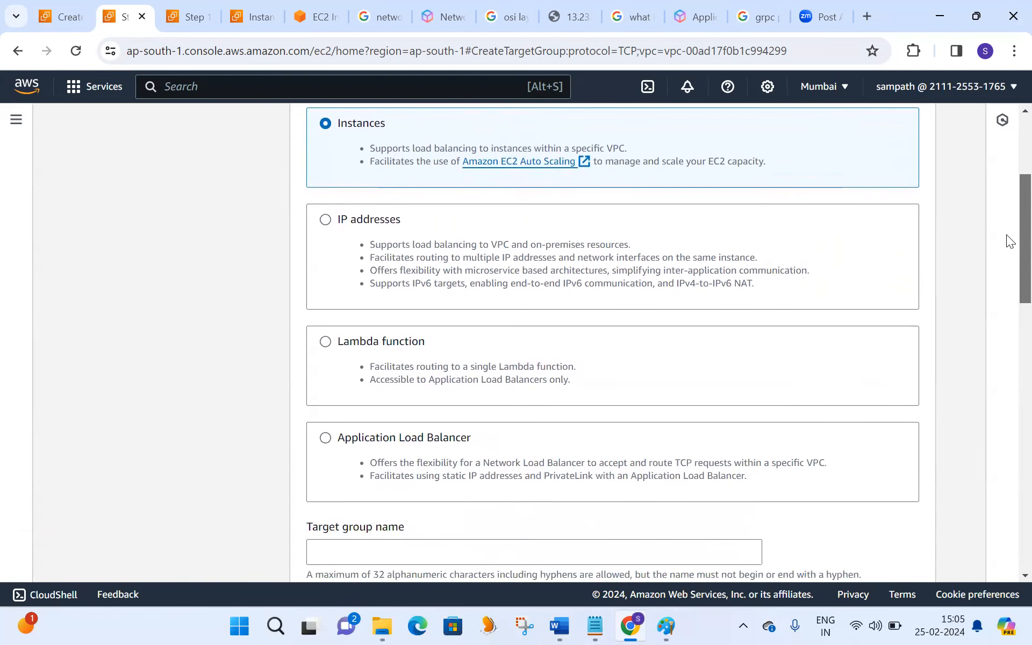
{"action": "scroll", "coordinate": [1006, 235], "scroll_direction": "down", "scroll_amount": 2}
{"action": "scroll", "coordinate": [1007, 247], "scroll_direction": "up", "scroll_amount": 3}
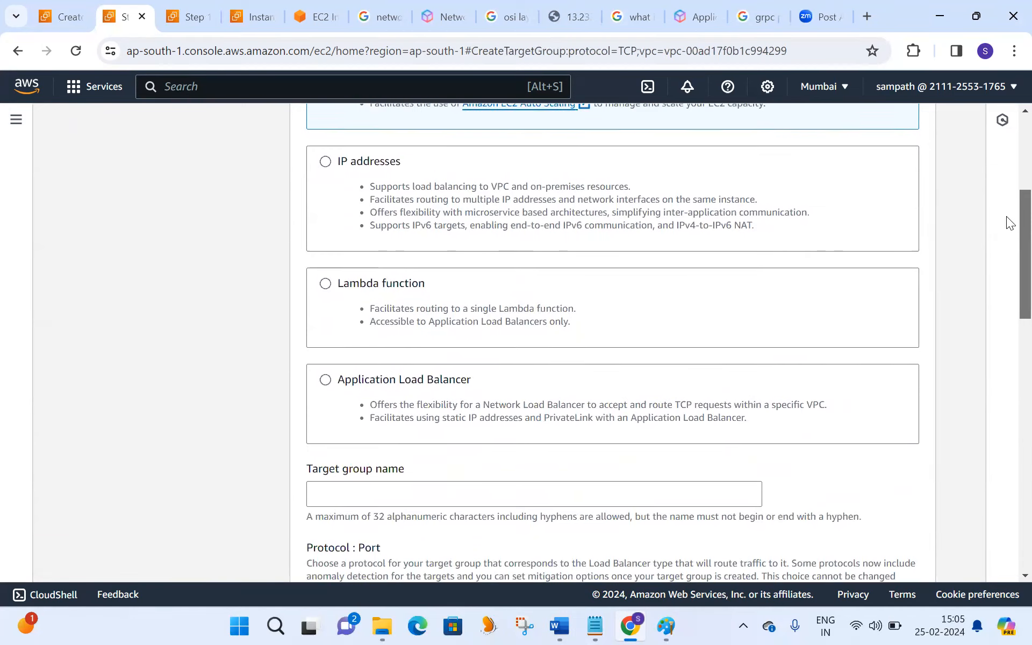
{"action": "scroll", "coordinate": [1006, 227], "scroll_direction": "down", "scroll_amount": 1}
{"action": "scroll", "coordinate": [1006, 220], "scroll_direction": "up", "scroll_amount": 1}
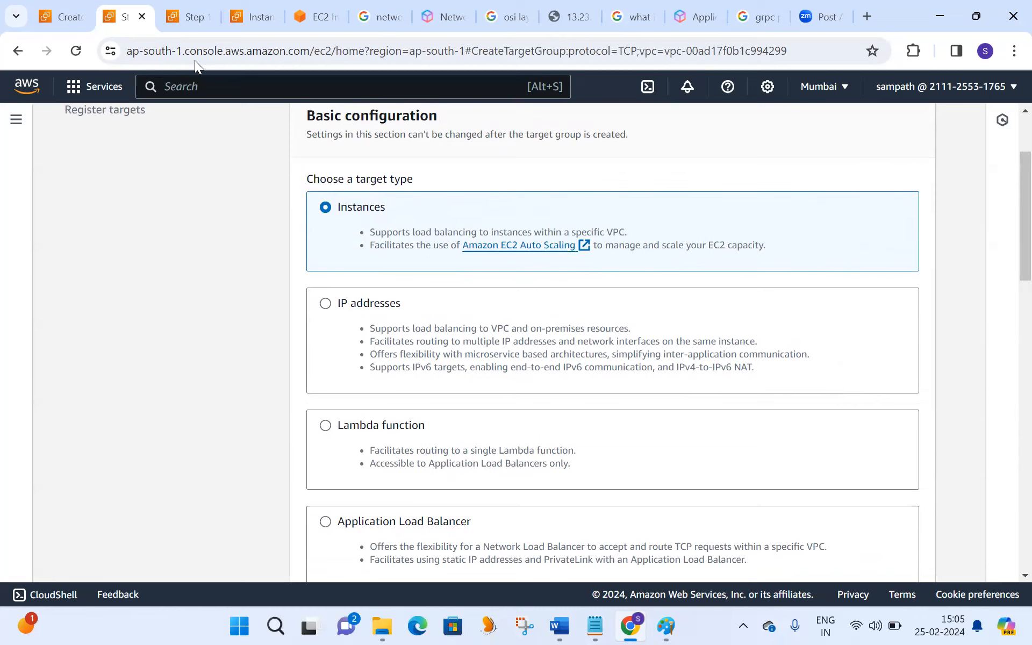
- Close the duplicate target group page and start launching a new EC2 instance from the refreshed instances list
{"action": "left_click", "coordinate": [185, 25]}
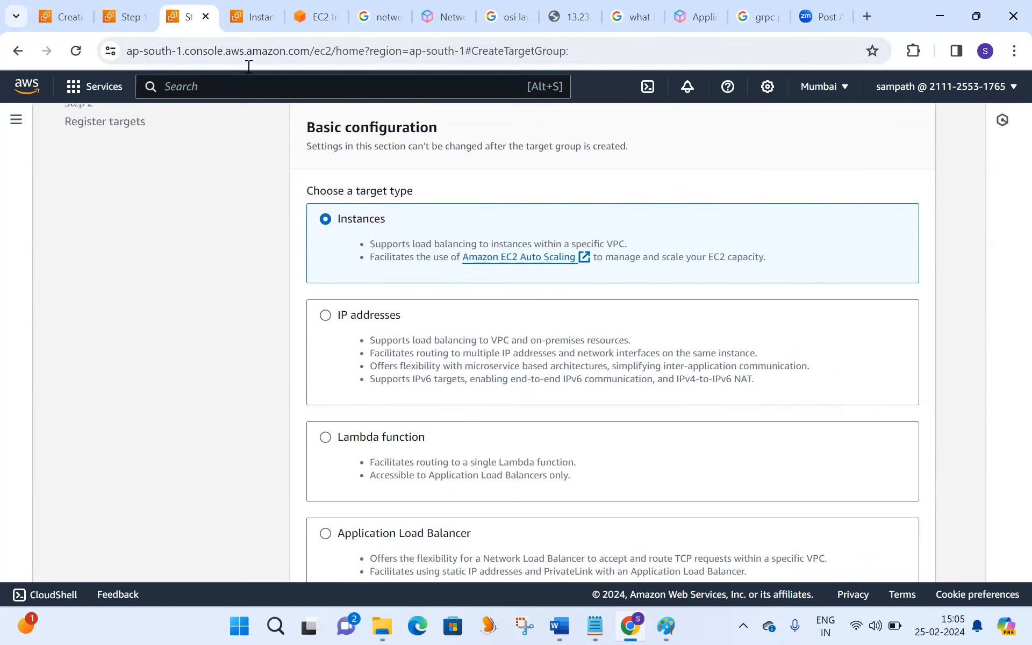
{"action": "left_click", "coordinate": [205, 17]}
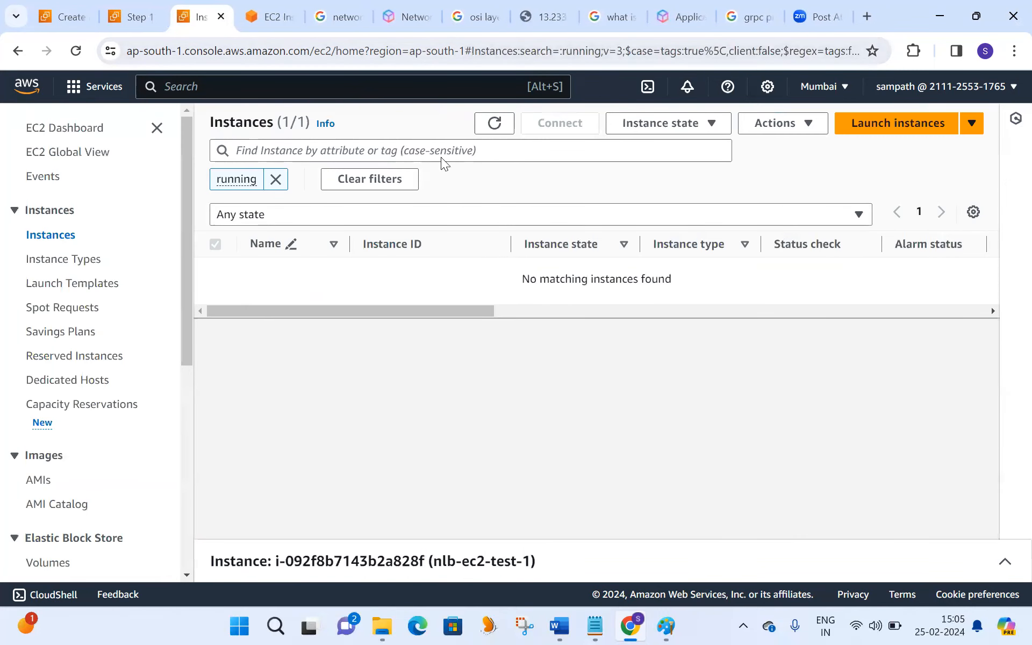
{"action": "left_click", "coordinate": [495, 124]}
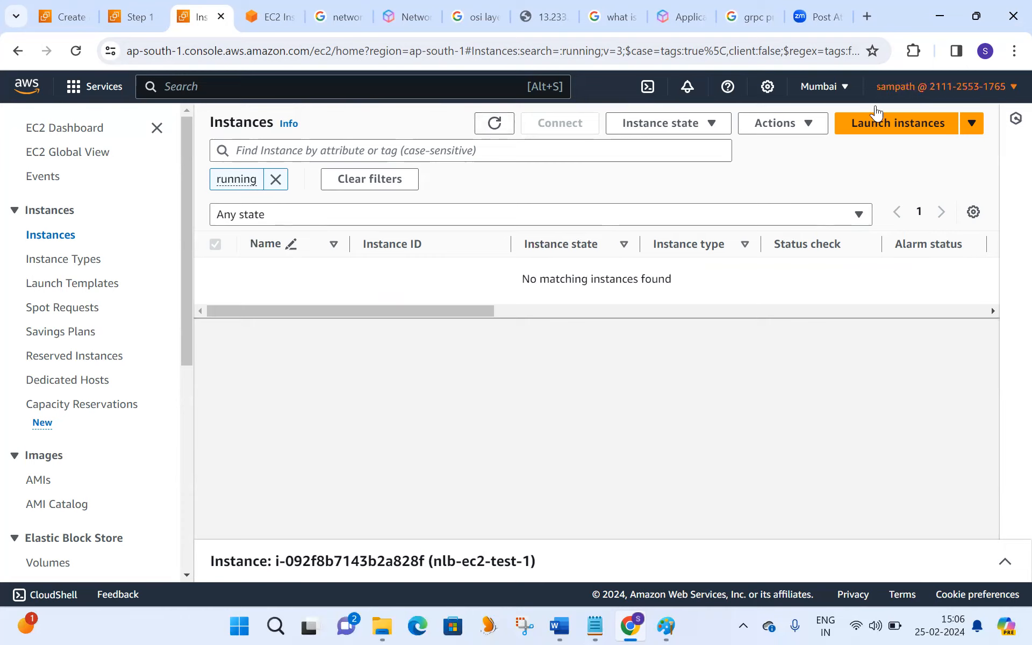
{"action": "left_click", "coordinate": [874, 127]}
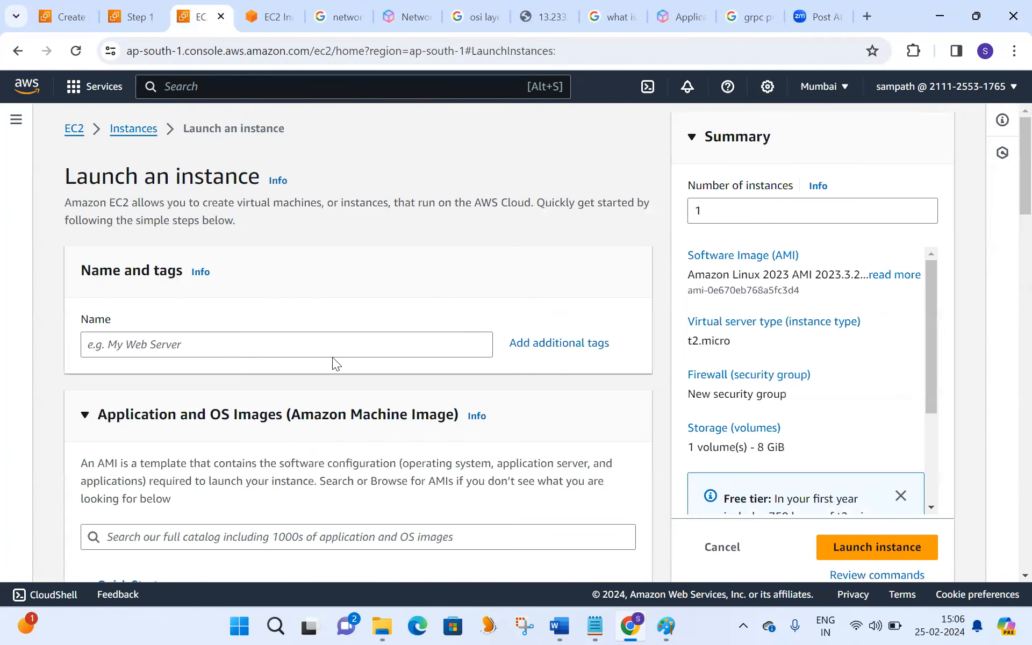
- Name the new instance my-network-ec2-test1
{"action": "left_click", "coordinate": [321, 343]}
{"action": "type", "text": "my-network"}
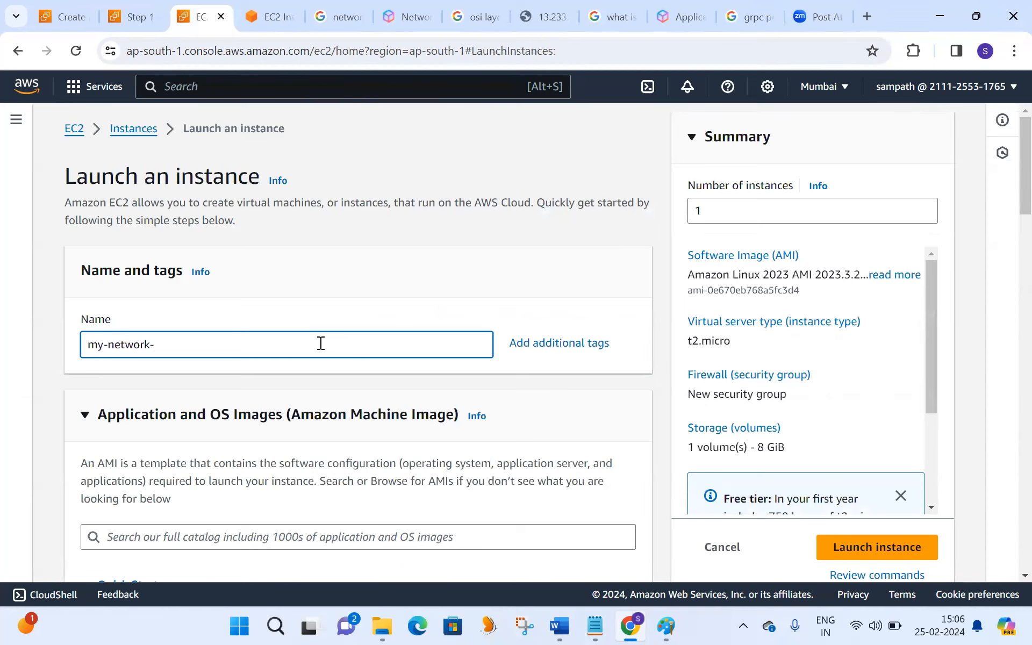
{"action": "type", "text": "-ec2-test1"}
{"action": "key", "text": "ctrl+a"}
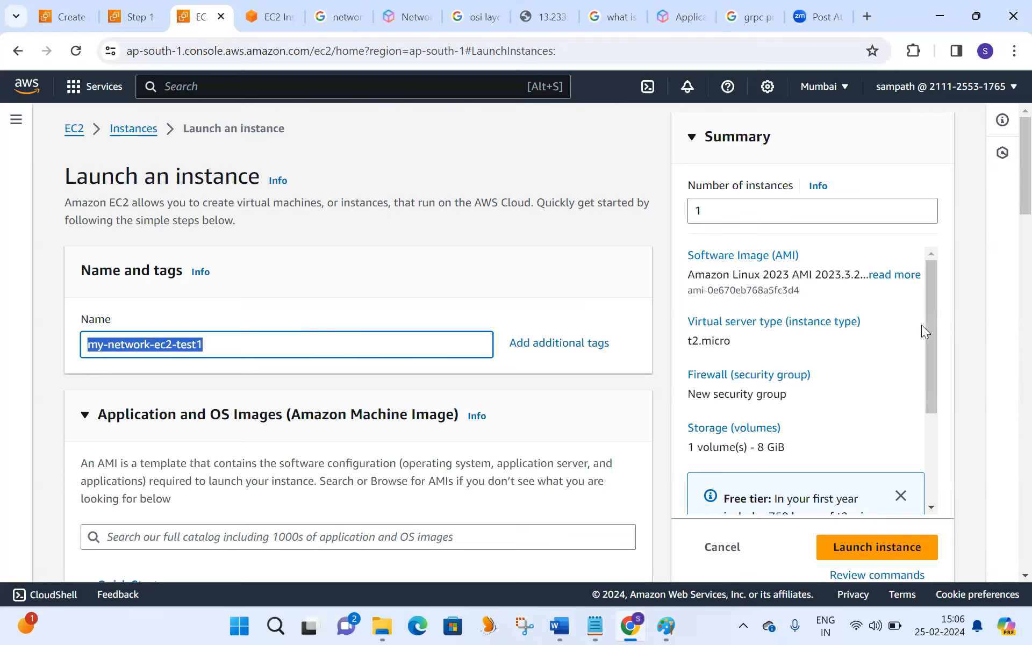
- Examine the quick-start operating system images and the architecture choices for the Amazon Linux 2023 AMI
{"action": "left_click_drag", "start_coordinate": [1007, 196], "coordinate": [1007, 243]}
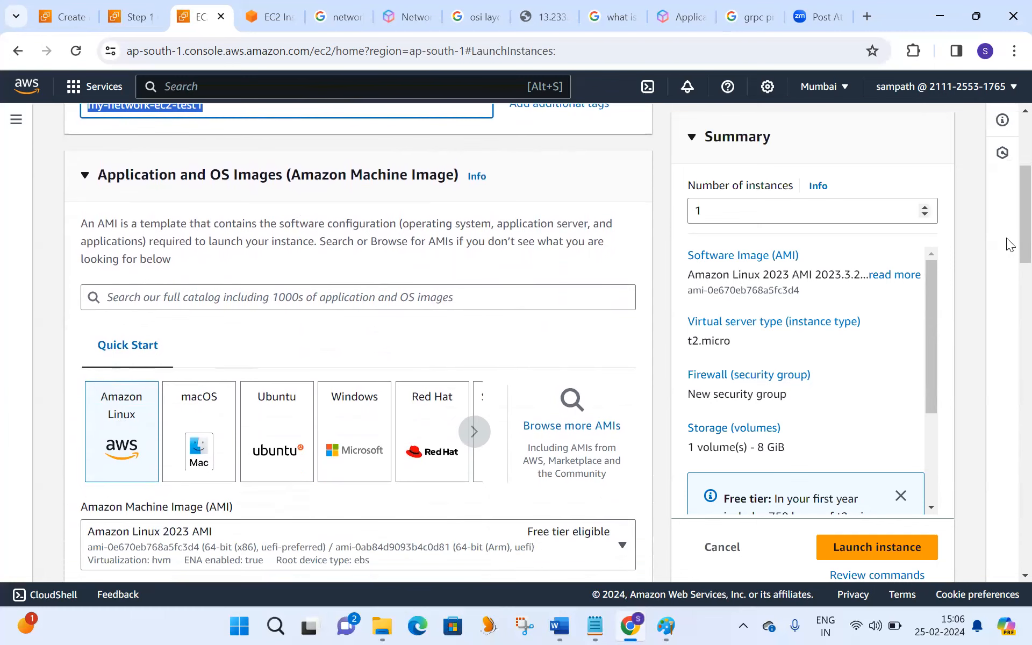
{"action": "left_click_drag", "start_coordinate": [1010, 241], "coordinate": [1007, 270]}
{"action": "left_click", "coordinate": [475, 291]}
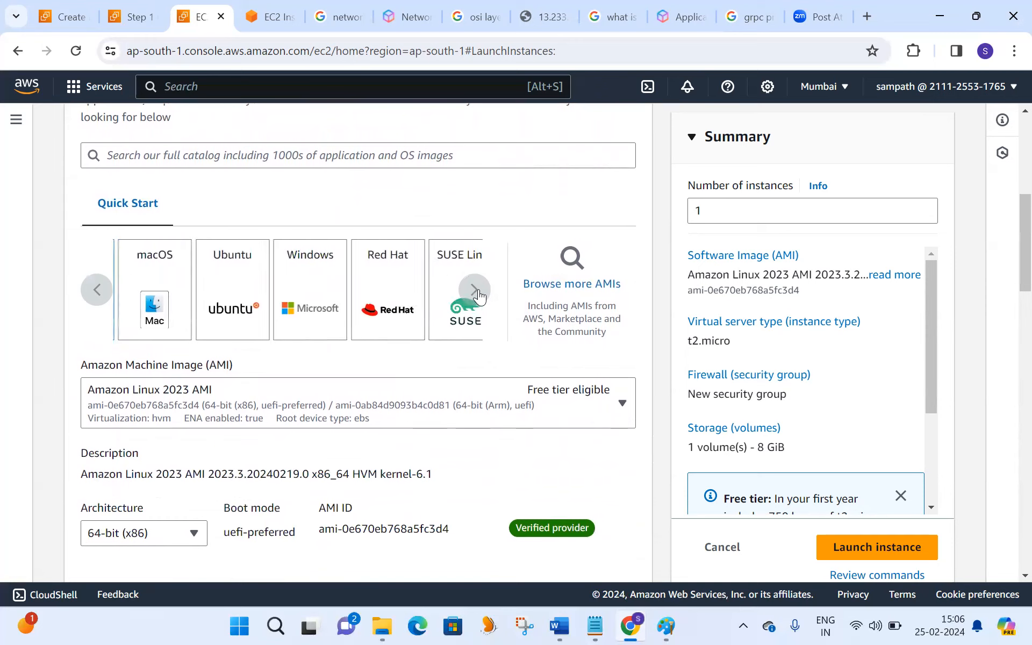
{"action": "left_click", "coordinate": [475, 291]}
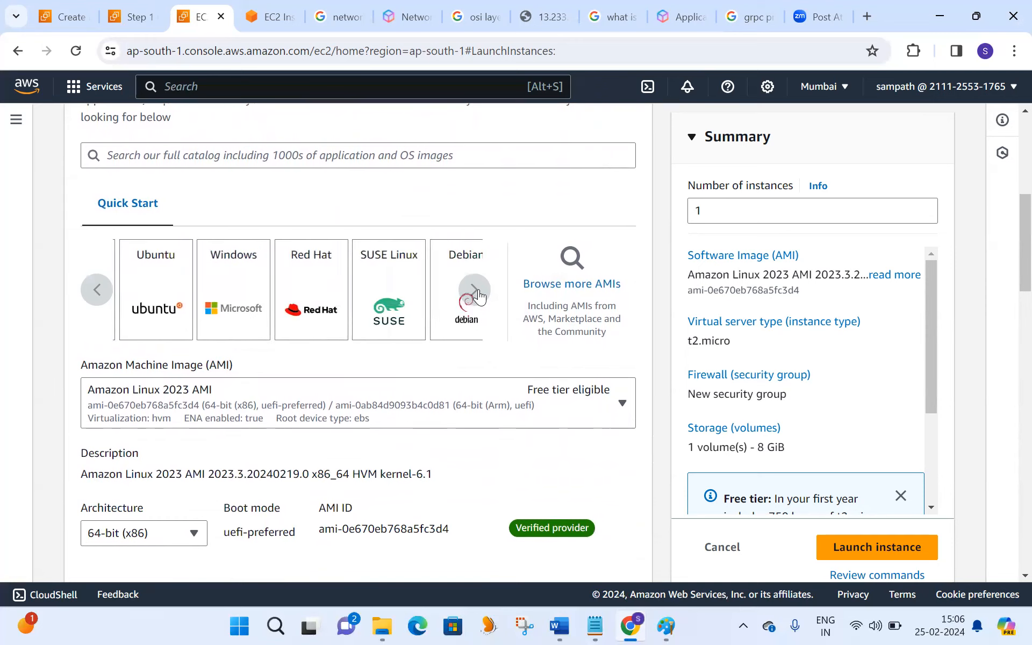
{"action": "left_click", "coordinate": [475, 291]}
{"action": "left_click", "coordinate": [97, 291]}
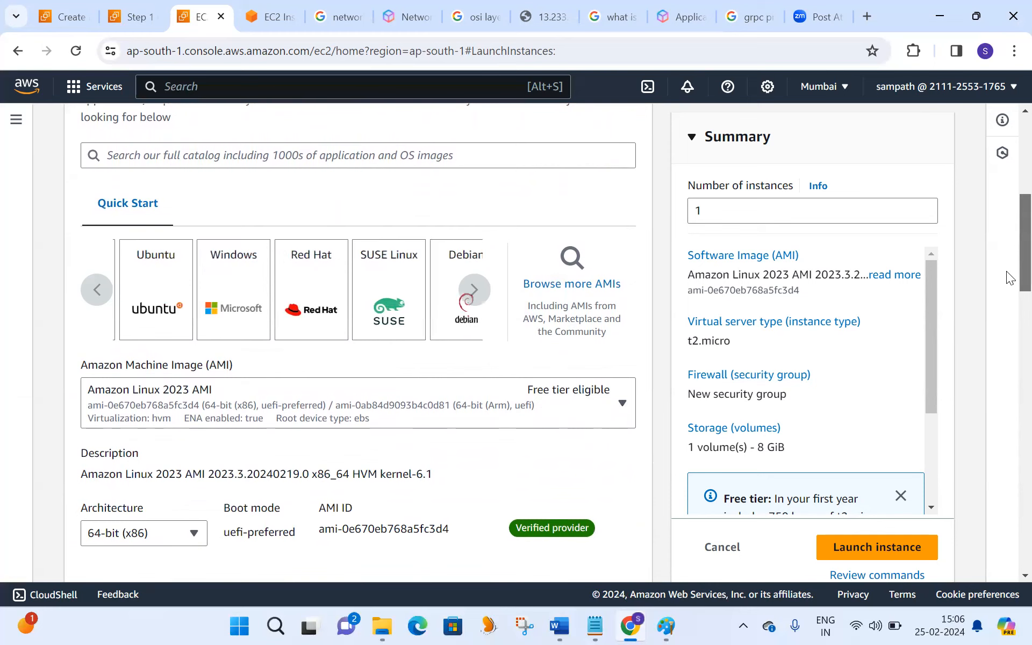
{"action": "scroll", "coordinate": [1007, 271], "scroll_direction": "down", "scroll_amount": 3}
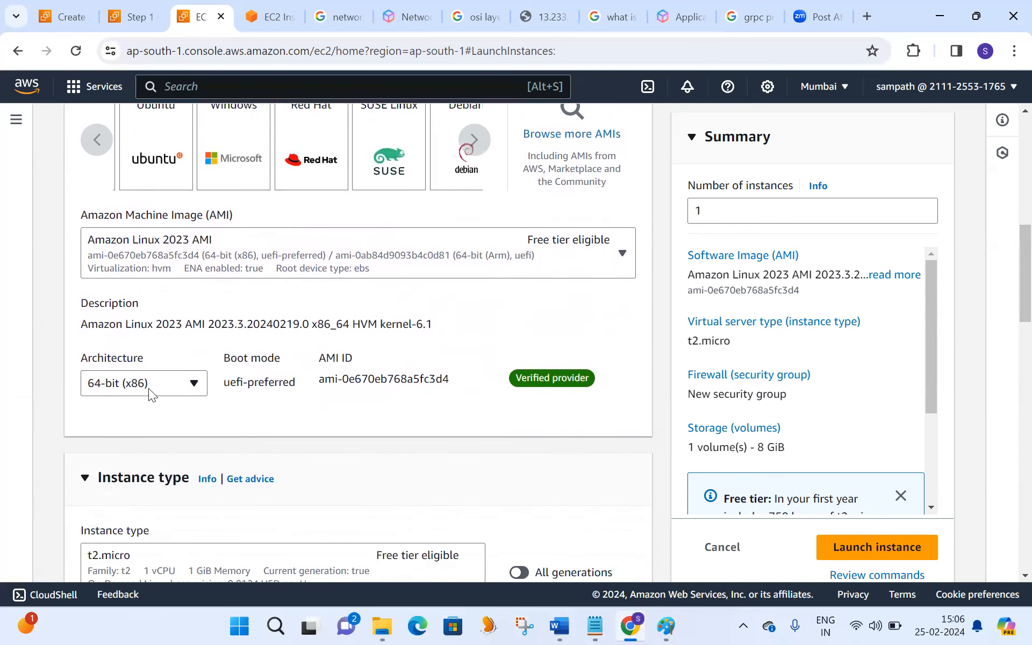
{"action": "left_click", "coordinate": [186, 386]}
{"action": "left_click", "coordinate": [194, 381]}
{"action": "left_click", "coordinate": [247, 412]}
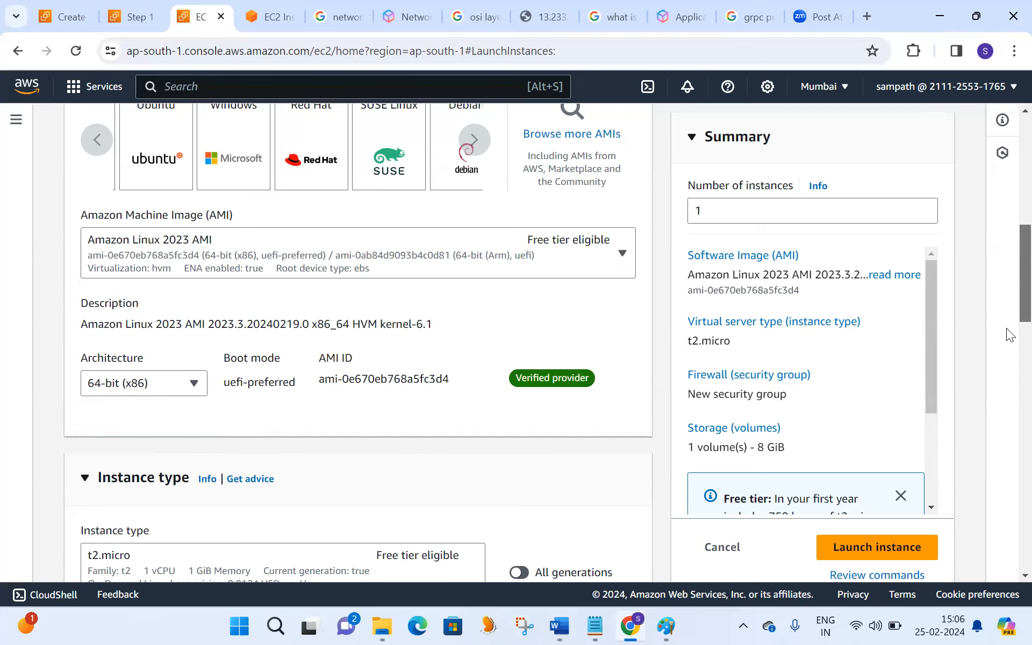
- Browse the available instance types and search them for m5 across all generations, keeping t2.micro selected
{"action": "scroll", "coordinate": [1006, 331], "scroll_direction": "down", "scroll_amount": 4}
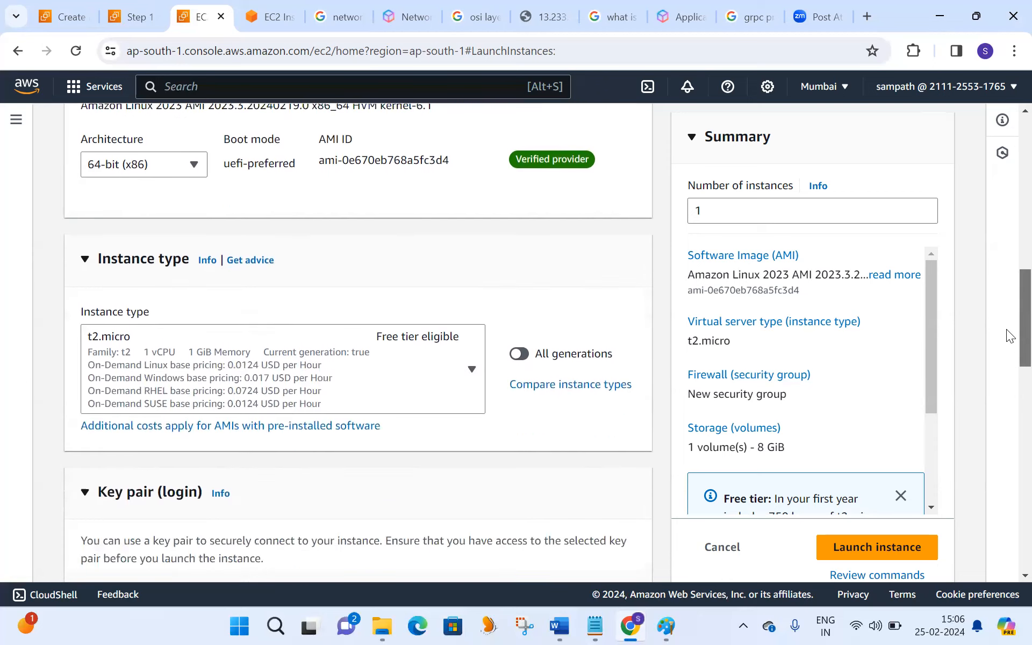
{"action": "left_click", "coordinate": [472, 369]}
{"action": "left_click_drag", "start_coordinate": [479, 316], "coordinate": [479, 316]}
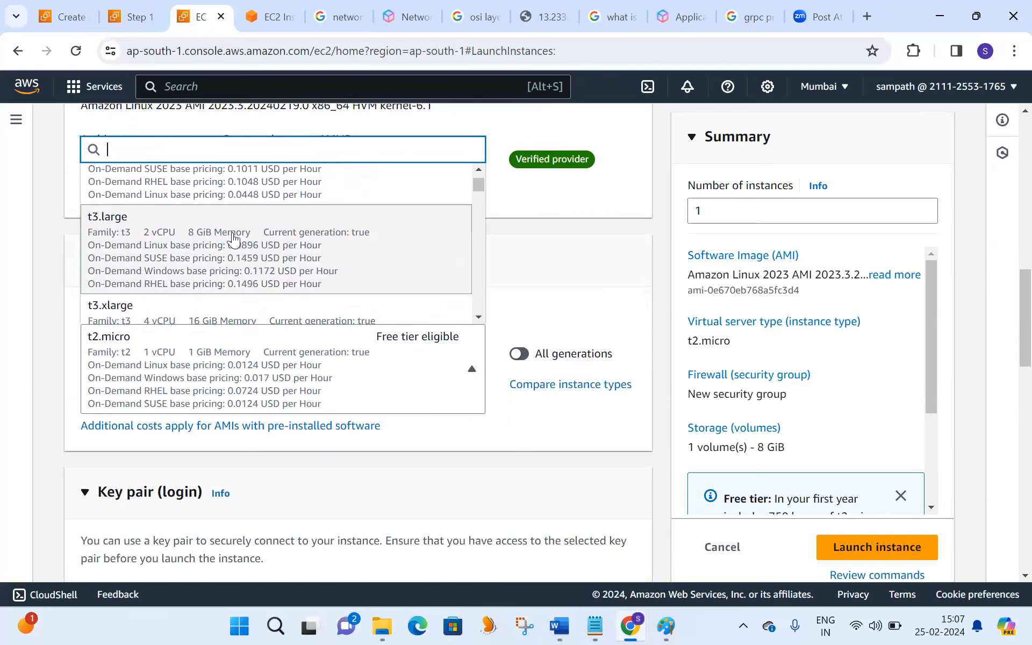
{"action": "left_click", "coordinate": [479, 317]}
{"action": "left_click_drag", "start_coordinate": [479, 316], "coordinate": [479, 316]}
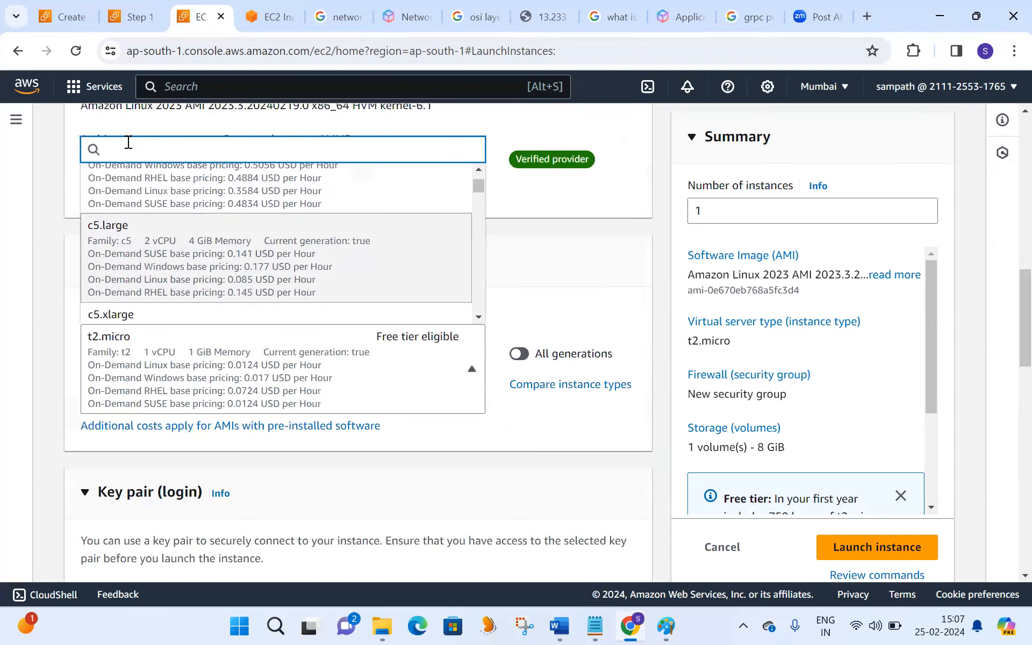
{"action": "type", "text": "m"}
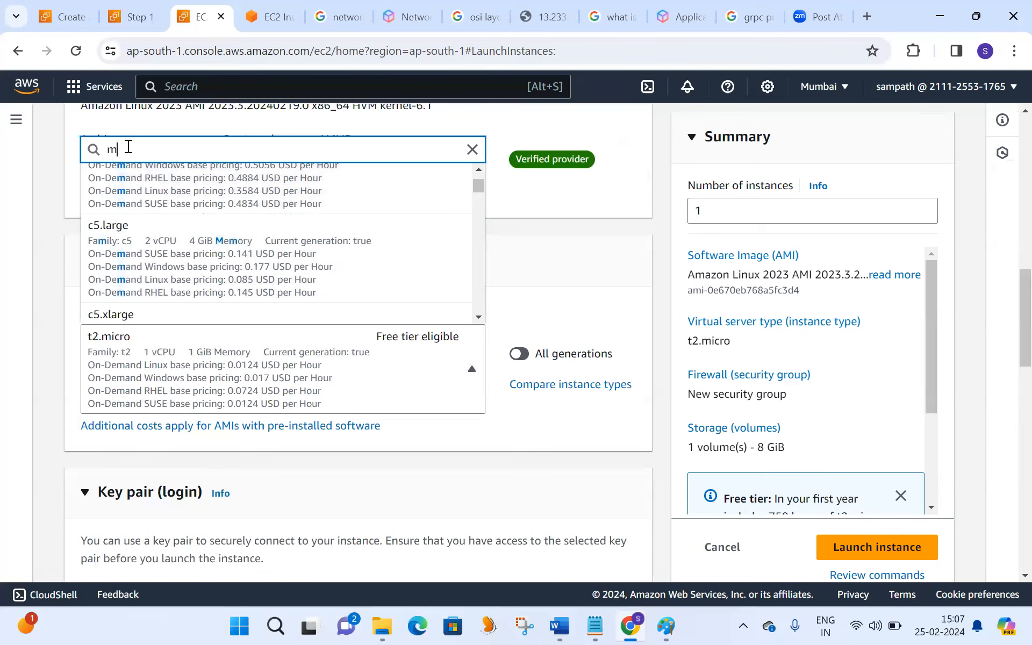
{"action": "type", "text": "5"}
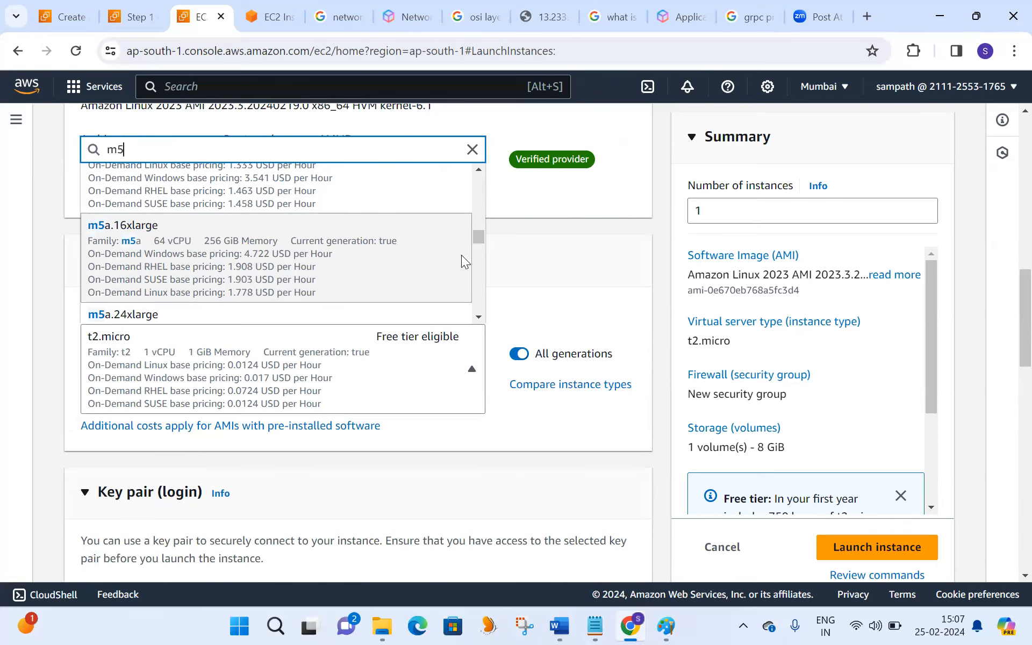
{"action": "left_click", "coordinate": [521, 262]}
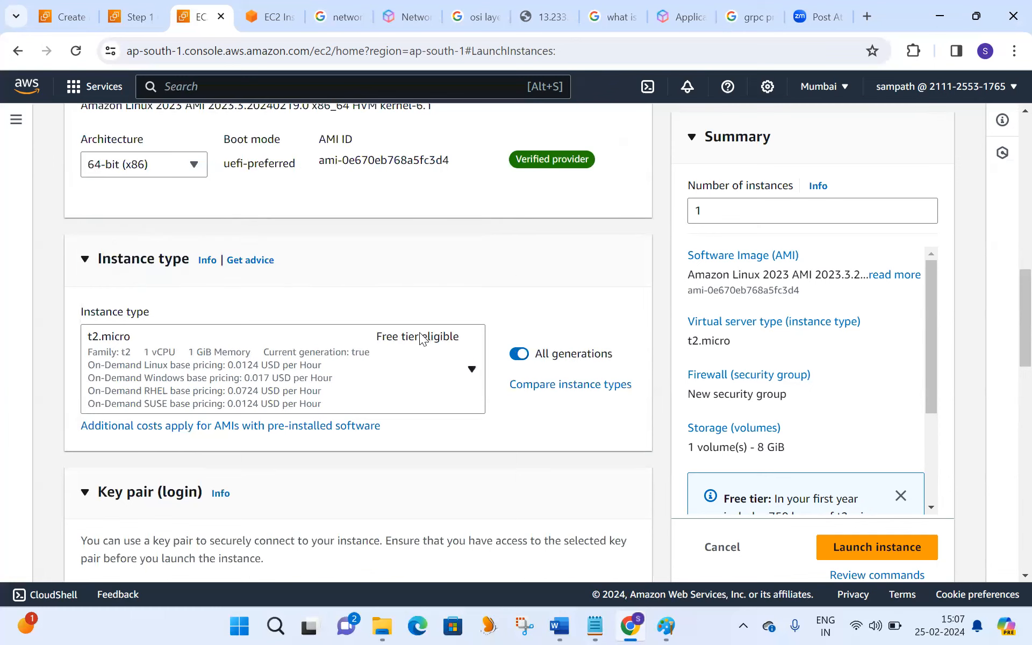
- Select the sr-ppk key pair for login and look at the options for creating a new key pair
{"action": "scroll", "coordinate": [1008, 377], "scroll_direction": "down", "scroll_amount": 3}
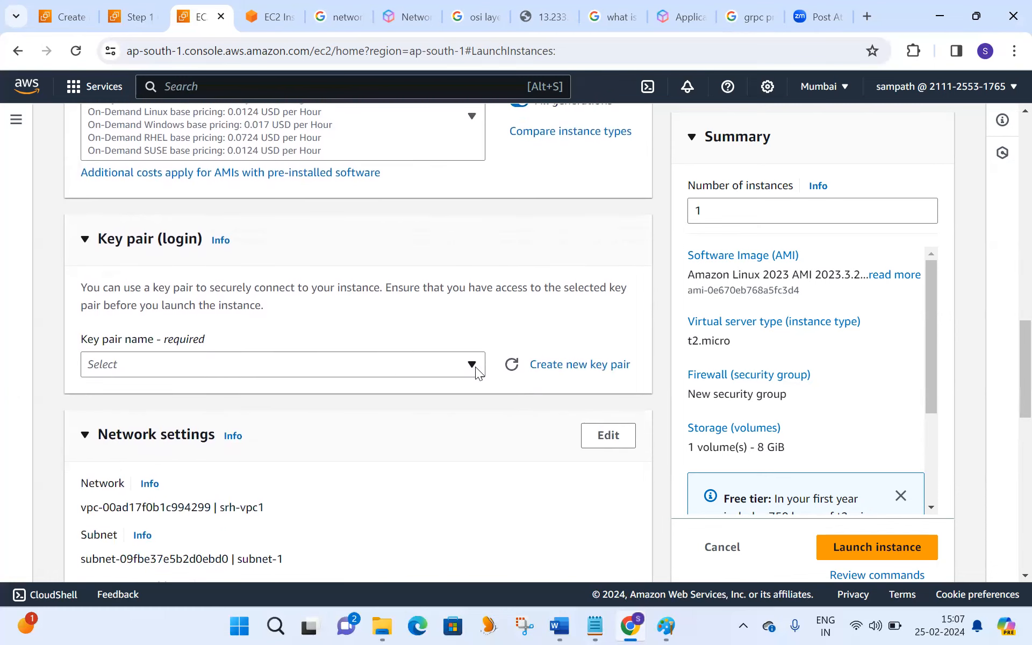
{"action": "left_click", "coordinate": [475, 366]}
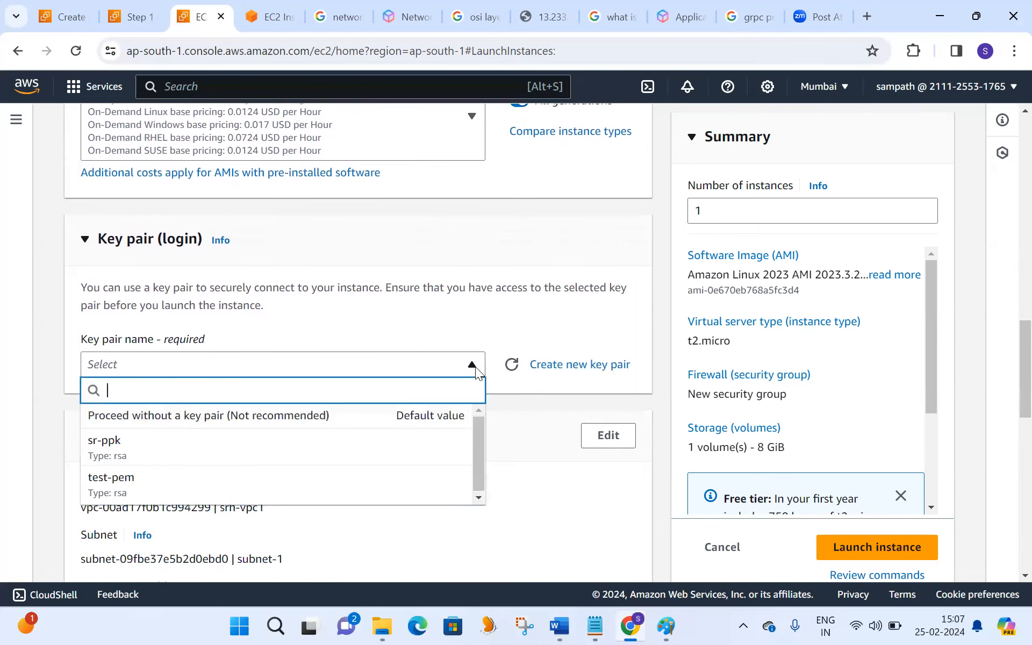
{"action": "left_click", "coordinate": [130, 451]}
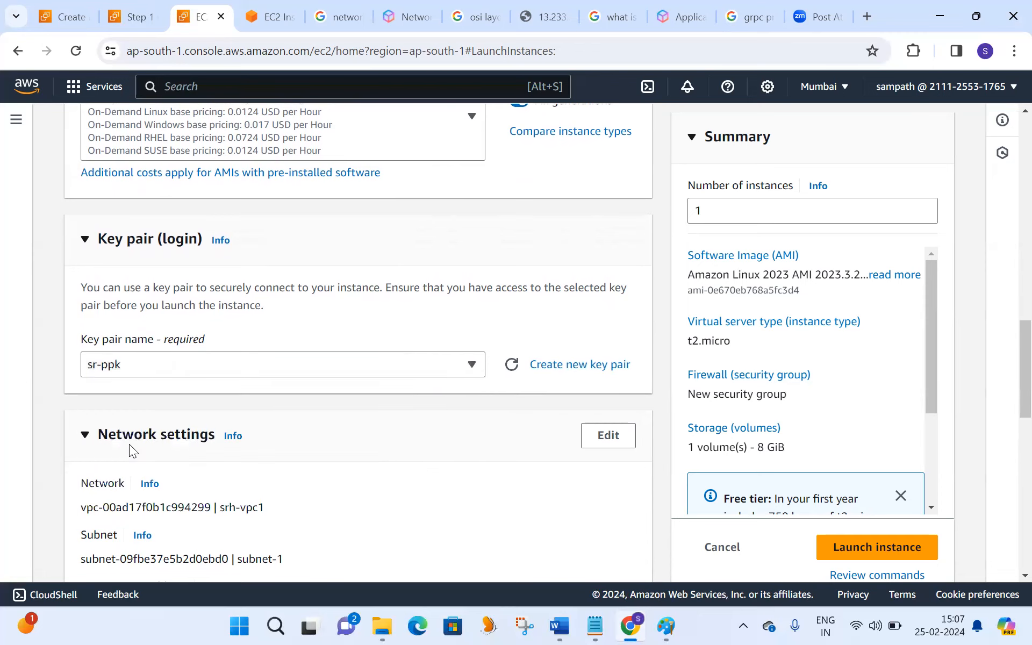
{"action": "left_click", "coordinate": [558, 369]}
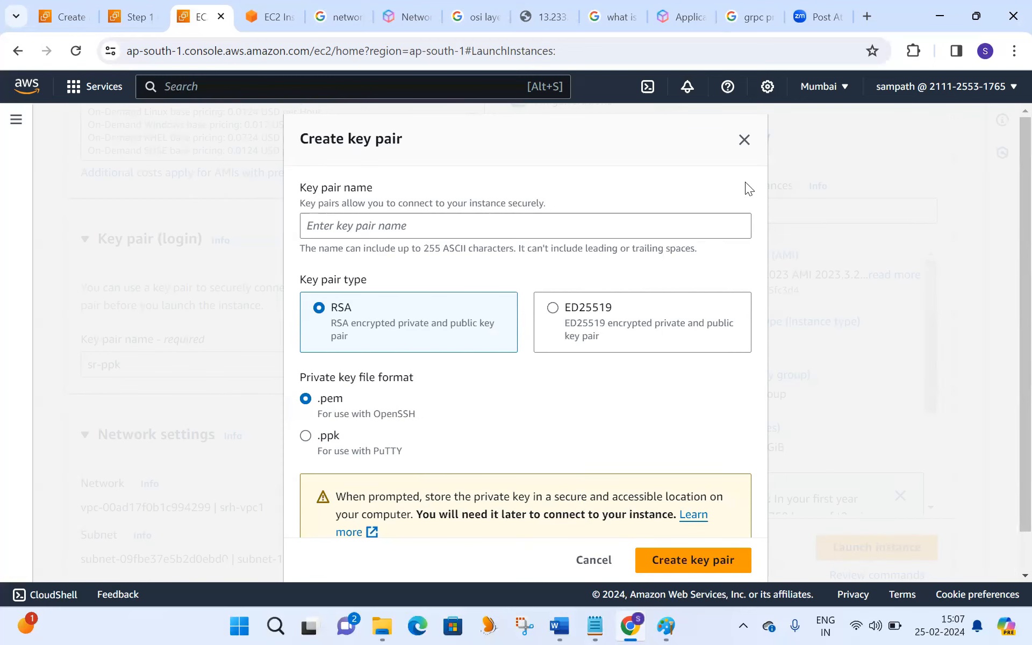
{"action": "left_click", "coordinate": [744, 141]}
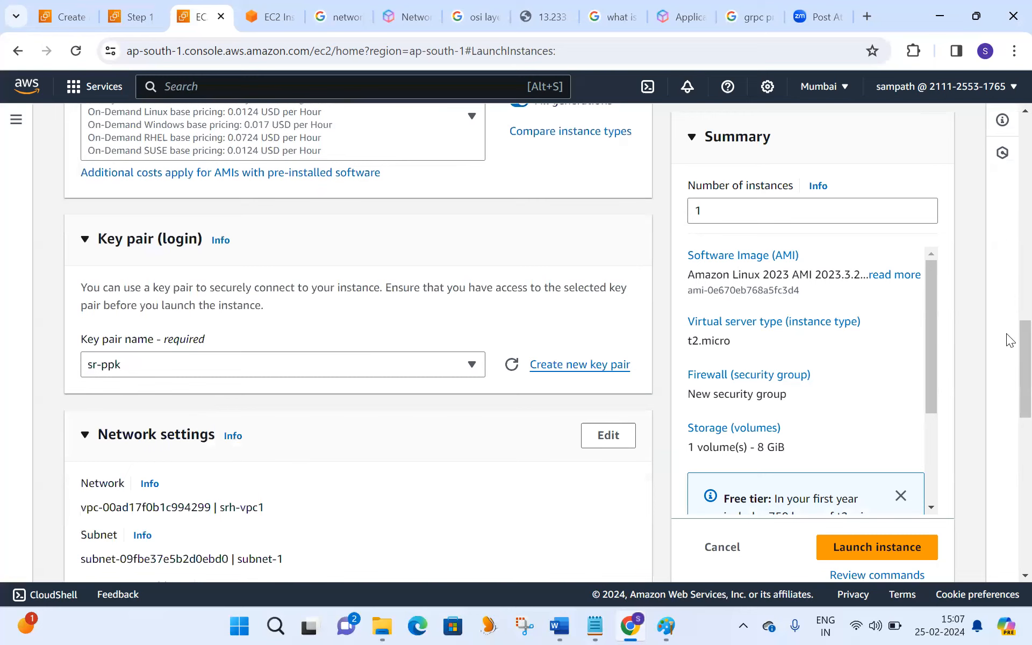
- Open the network settings for editing, choose the srh-vpc1 VPC and check the available subnets, keeping subnet-1
{"action": "scroll", "coordinate": [1006, 340], "scroll_direction": "down", "scroll_amount": 2}
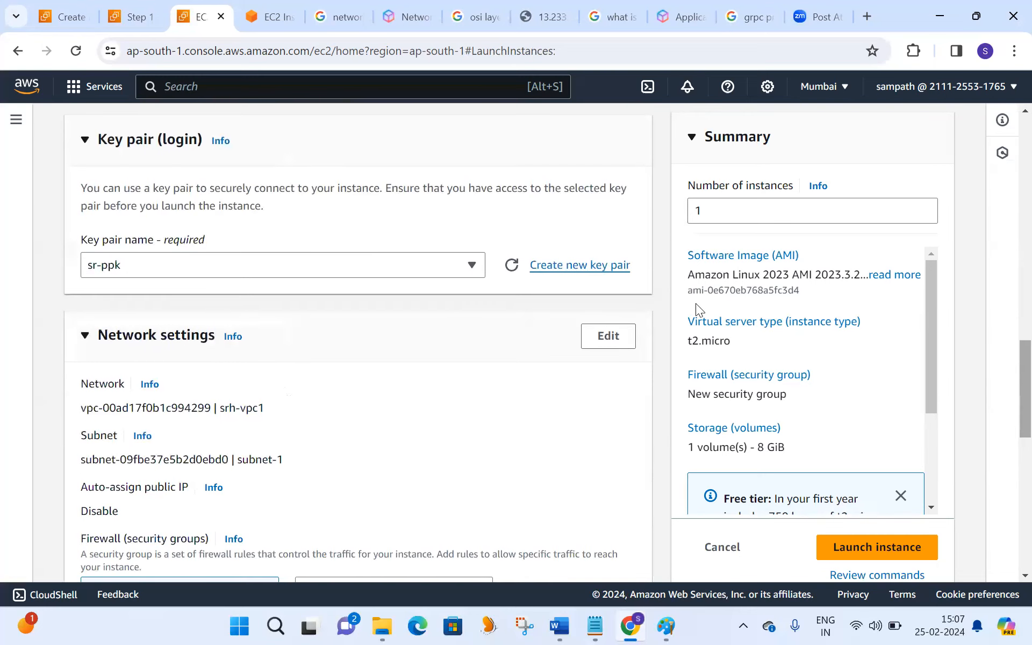
{"action": "left_click", "coordinate": [608, 335]}
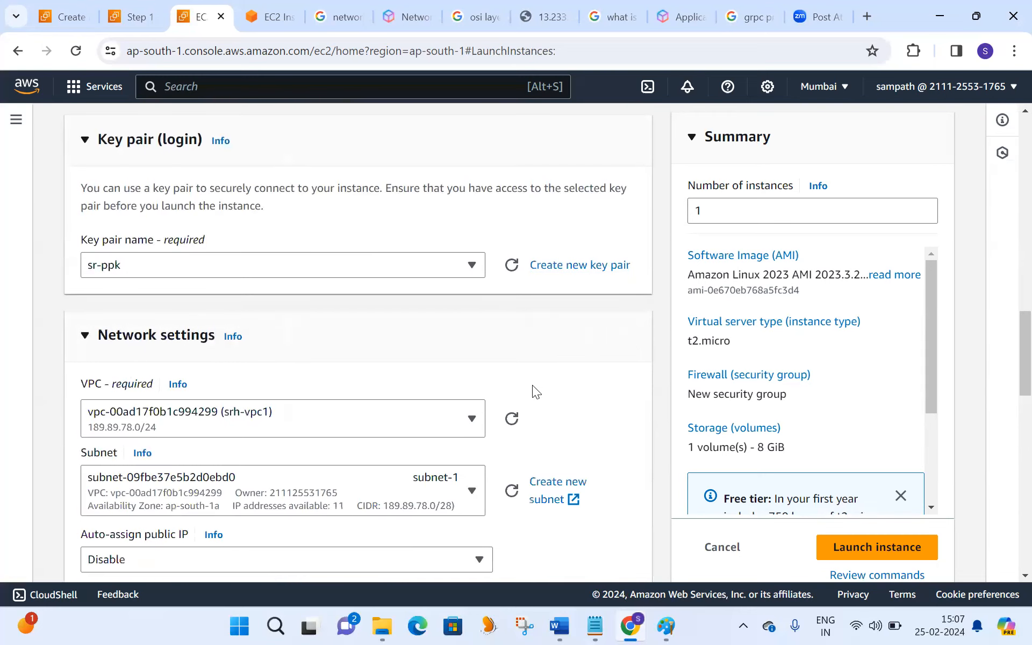
{"action": "left_click", "coordinate": [473, 417]}
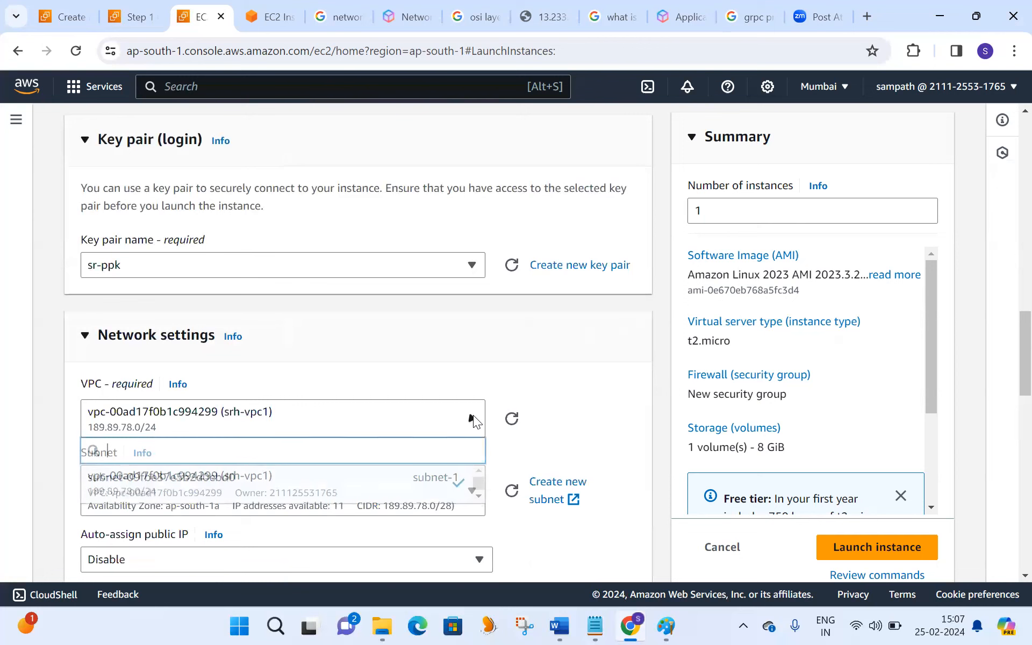
{"action": "left_click", "coordinate": [295, 490]}
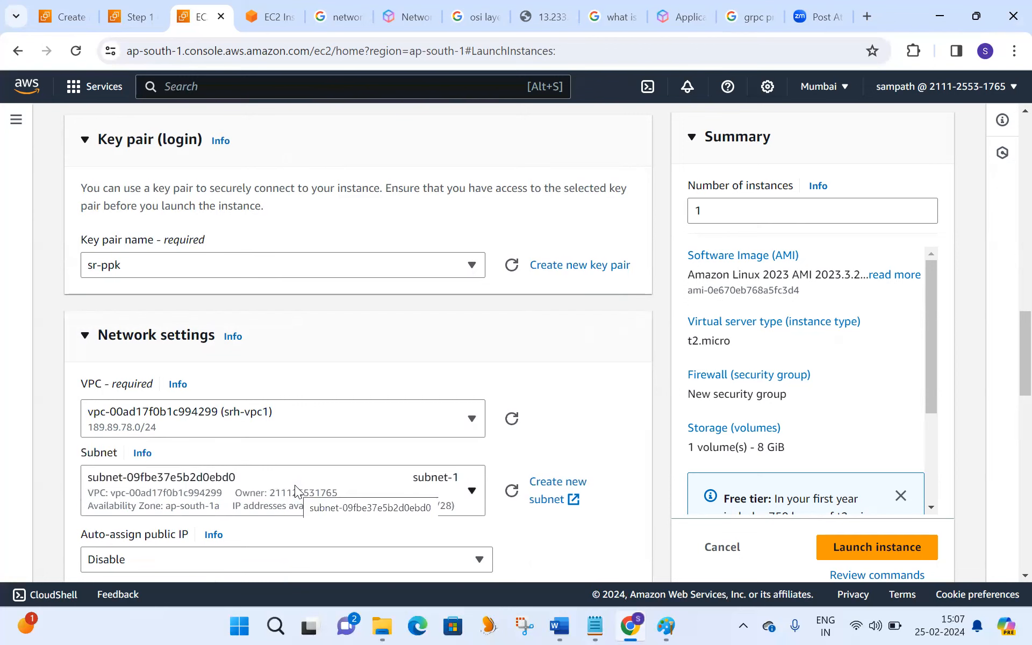
{"action": "left_click", "coordinate": [483, 499]}
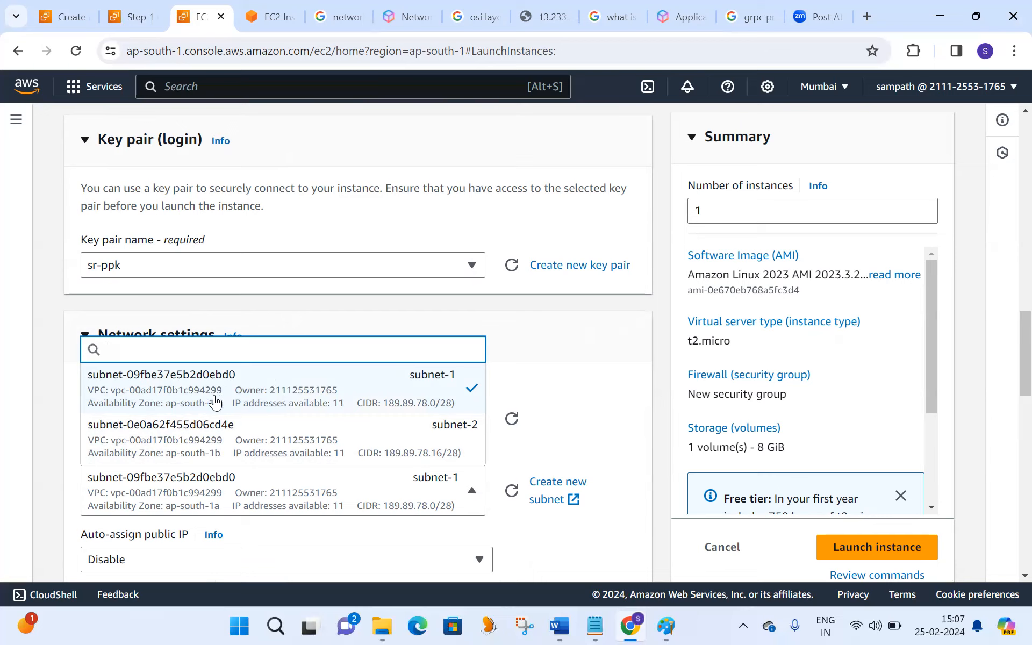
{"action": "left_click", "coordinate": [621, 384]}
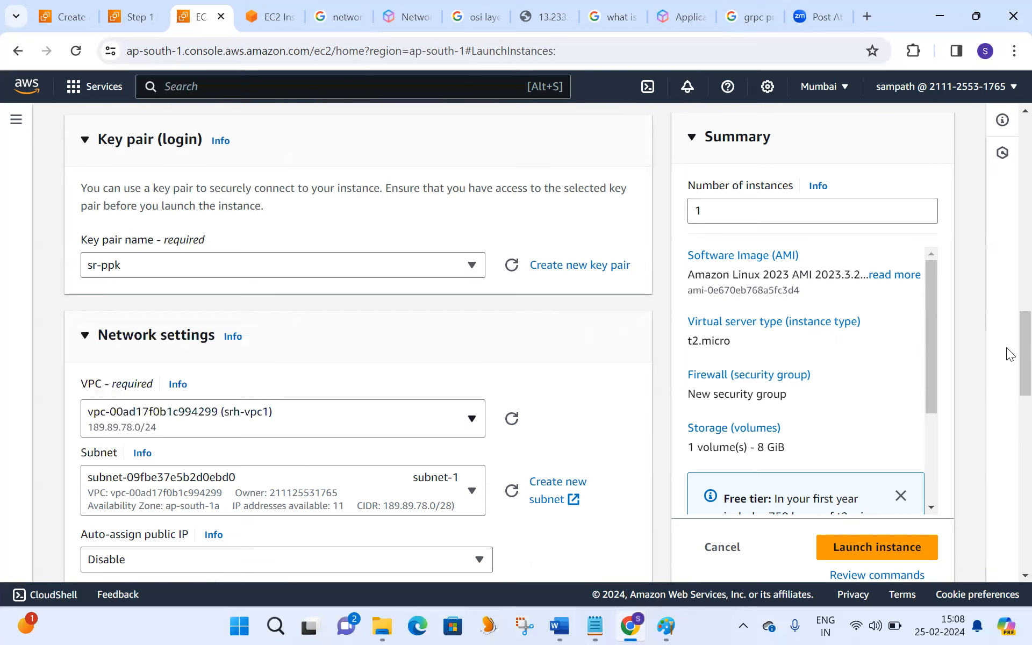
- Enable auto-assign public IP and assign the existing security group my-security-group-1 to the instance
{"action": "scroll", "coordinate": [1007, 363], "scroll_direction": "down", "scroll_amount": 5}
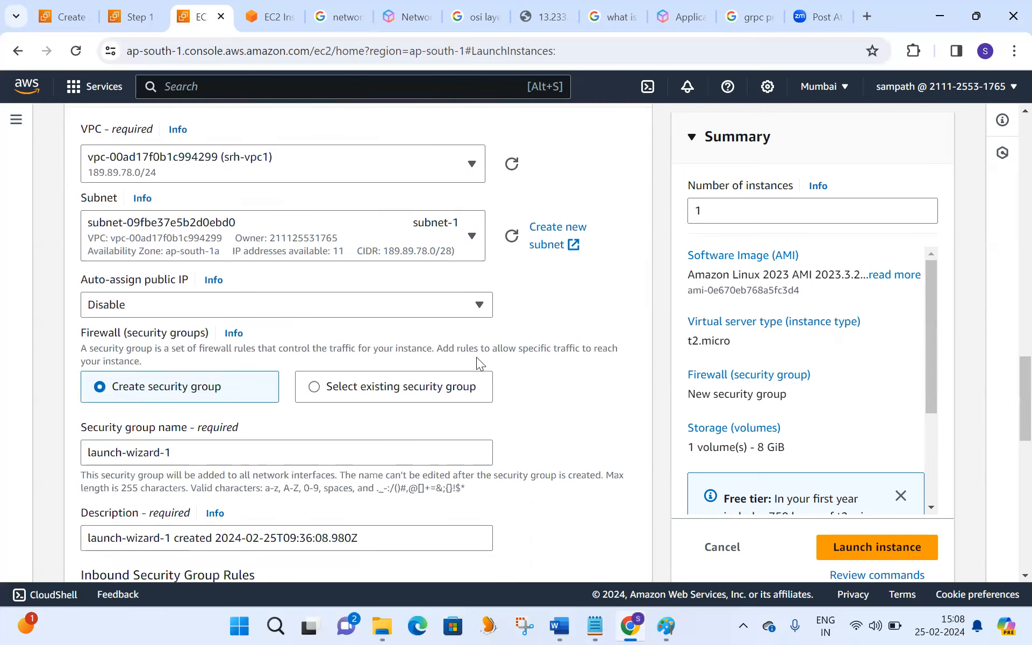
{"action": "left_click", "coordinate": [472, 305]}
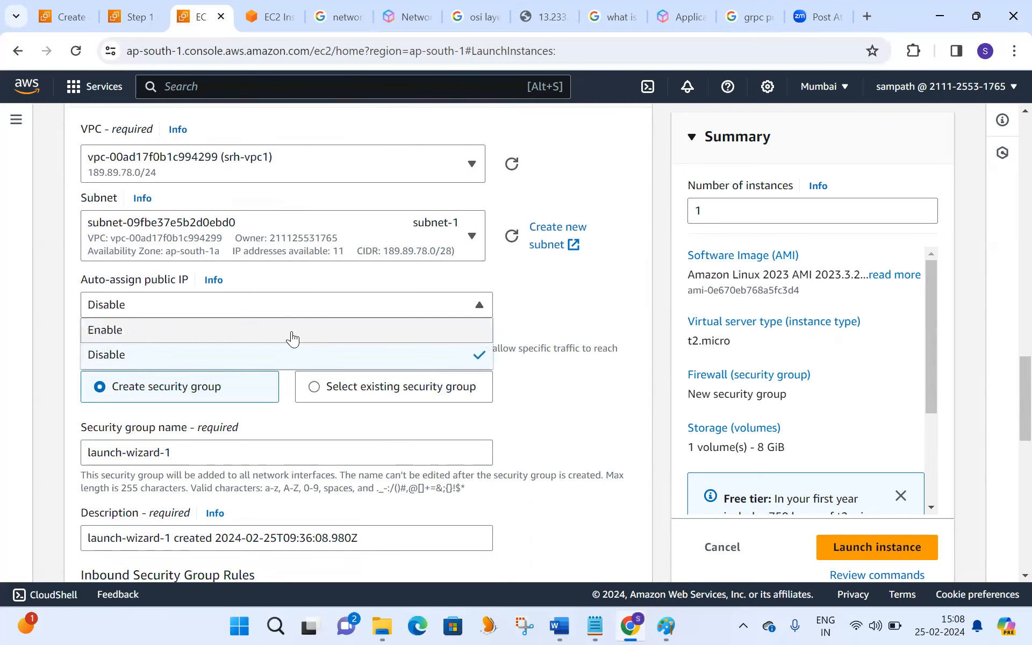
{"action": "left_click", "coordinate": [291, 331]}
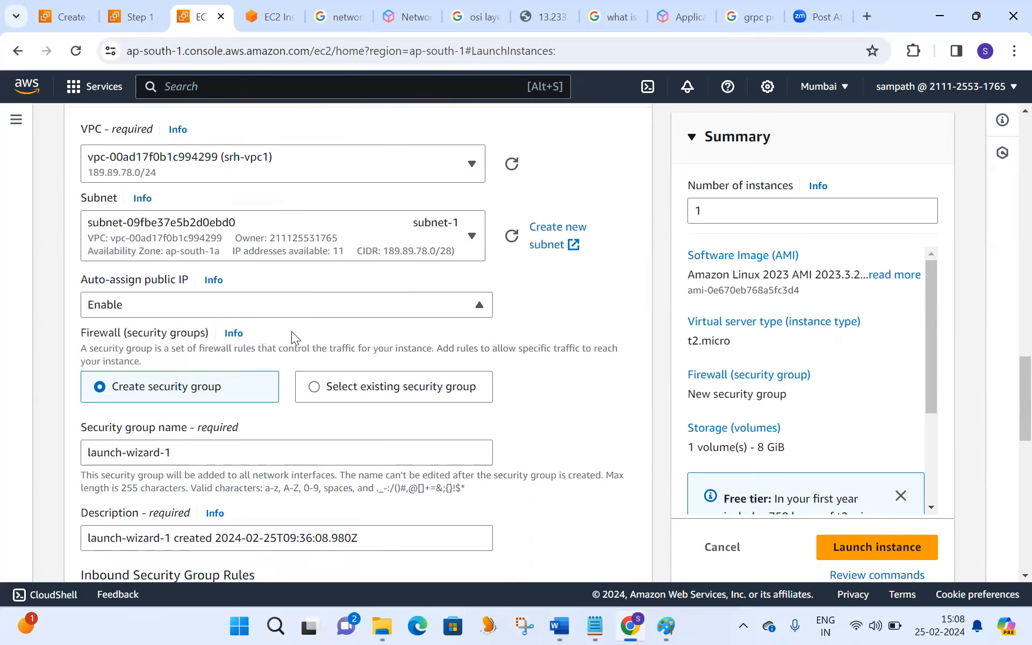
{"action": "left_click", "coordinate": [316, 388]}
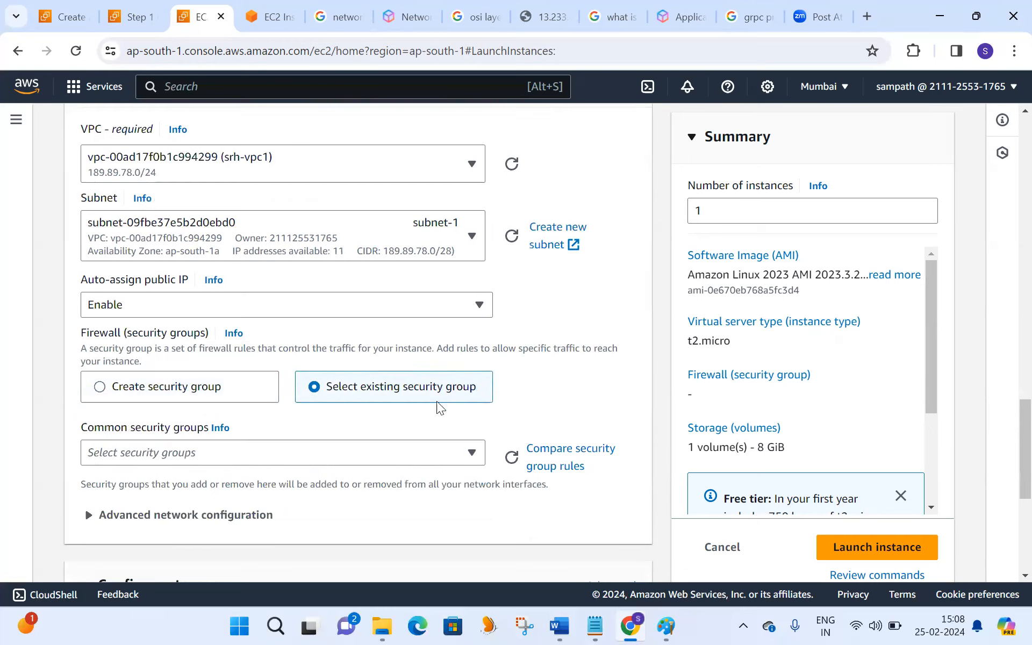
{"action": "left_click", "coordinate": [473, 451]}
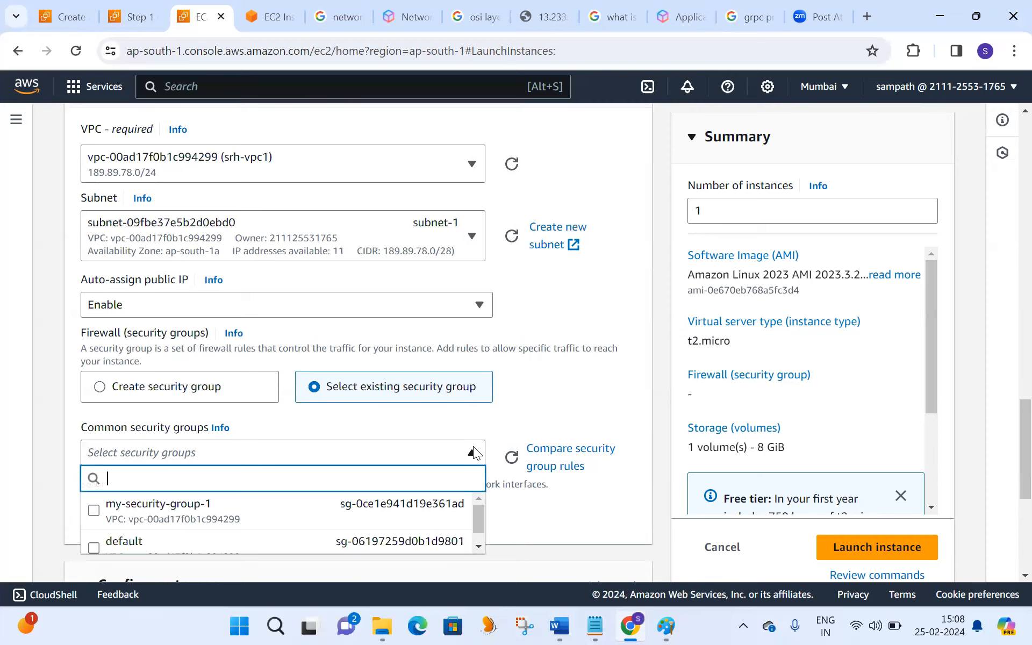
{"action": "left_click", "coordinate": [257, 514]}
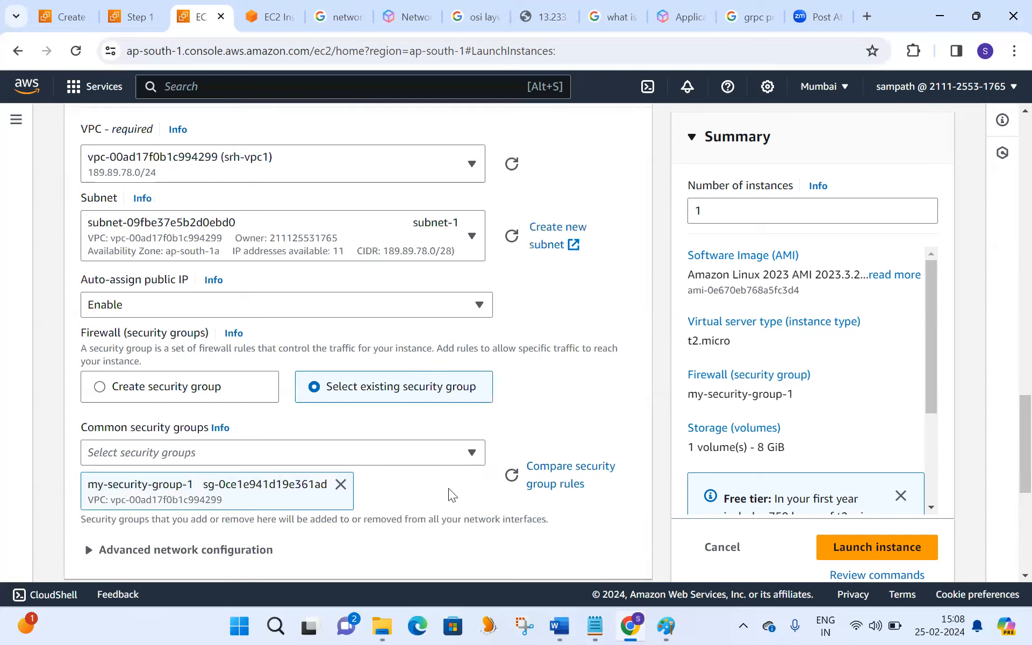
- Try adding a second EBS volume to the storage, look at its available volume types, and remove the volume again
{"action": "left_click_drag", "start_coordinate": [1009, 407], "coordinate": [1006, 491]}
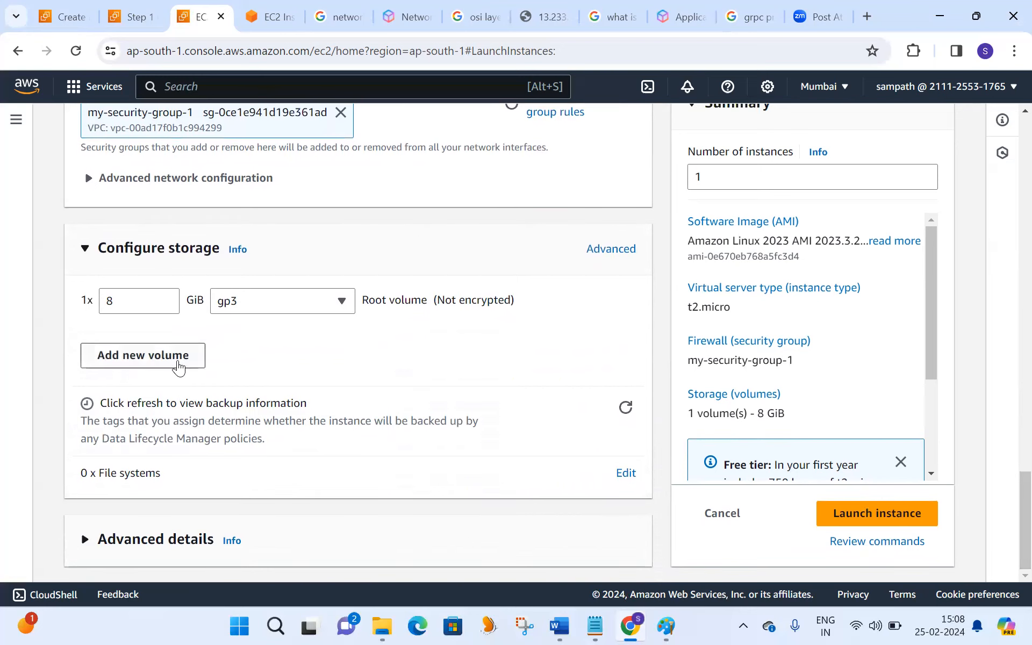
{"action": "left_click", "coordinate": [179, 360]}
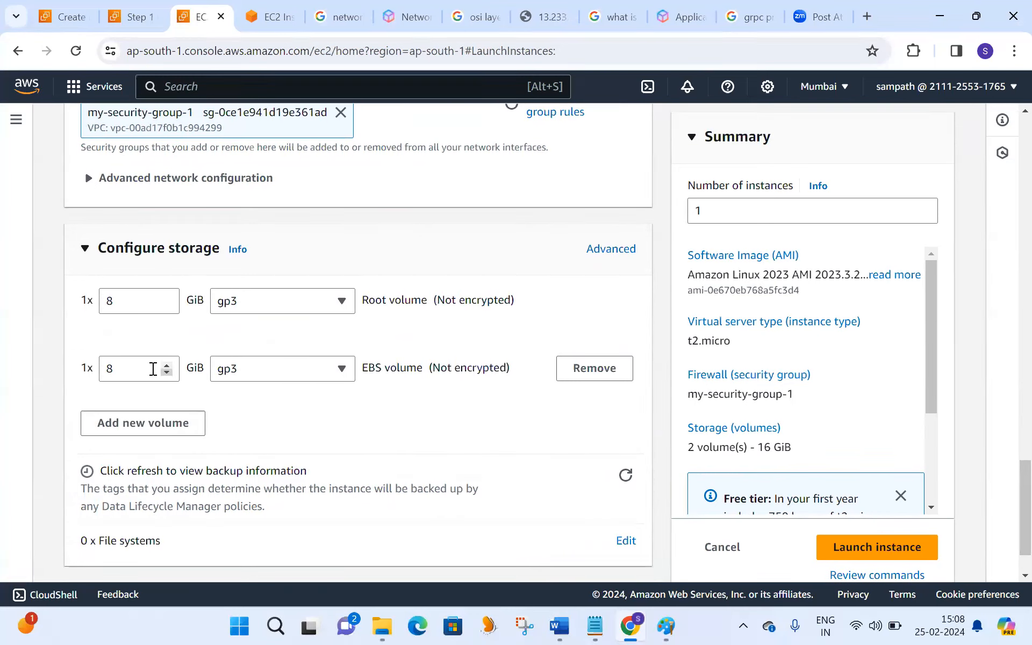
{"action": "double_click", "coordinate": [149, 369]}
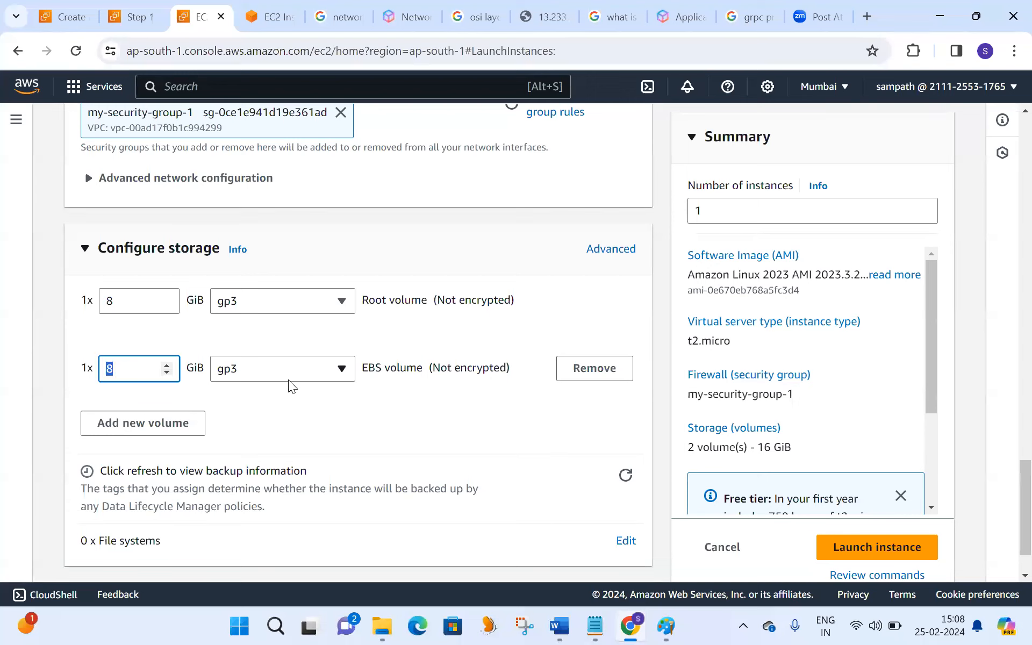
{"action": "left_click", "coordinate": [271, 376]}
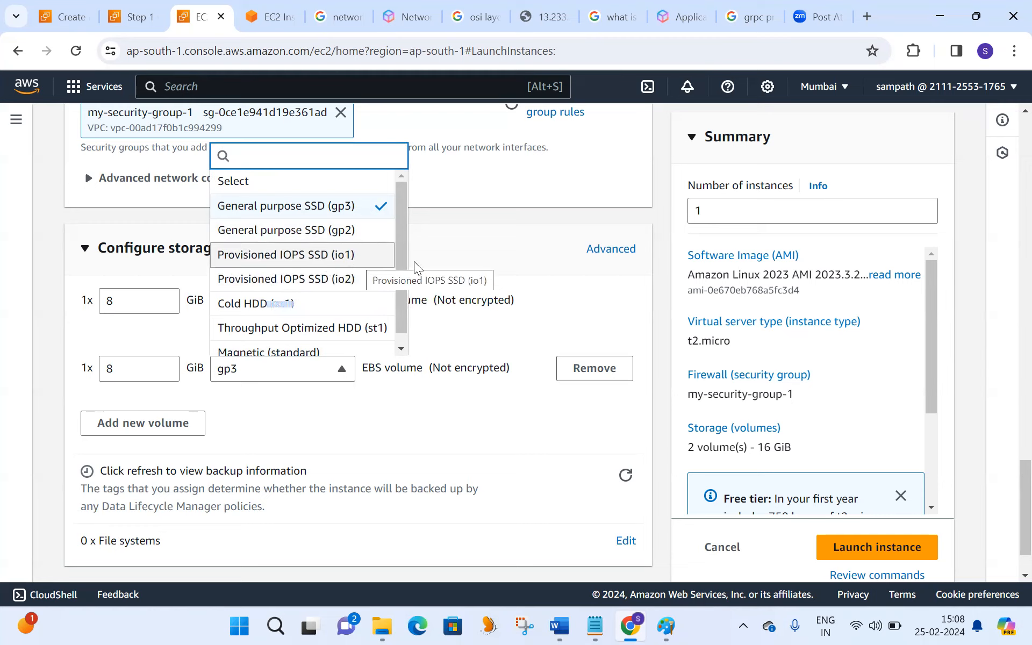
{"action": "left_click", "coordinate": [581, 305]}
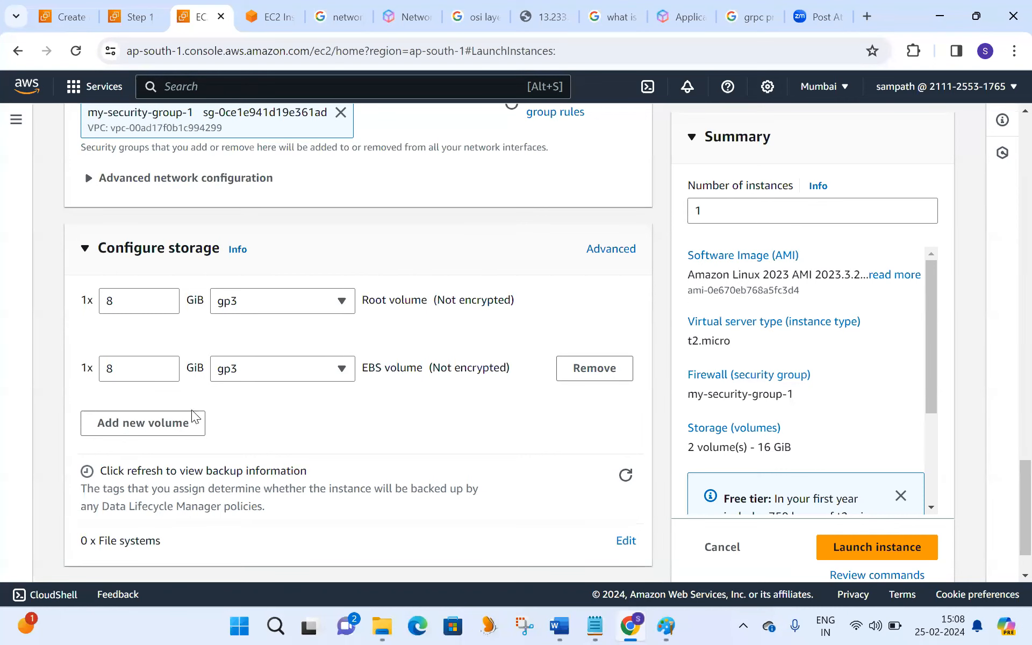
{"action": "left_click", "coordinate": [596, 370]}
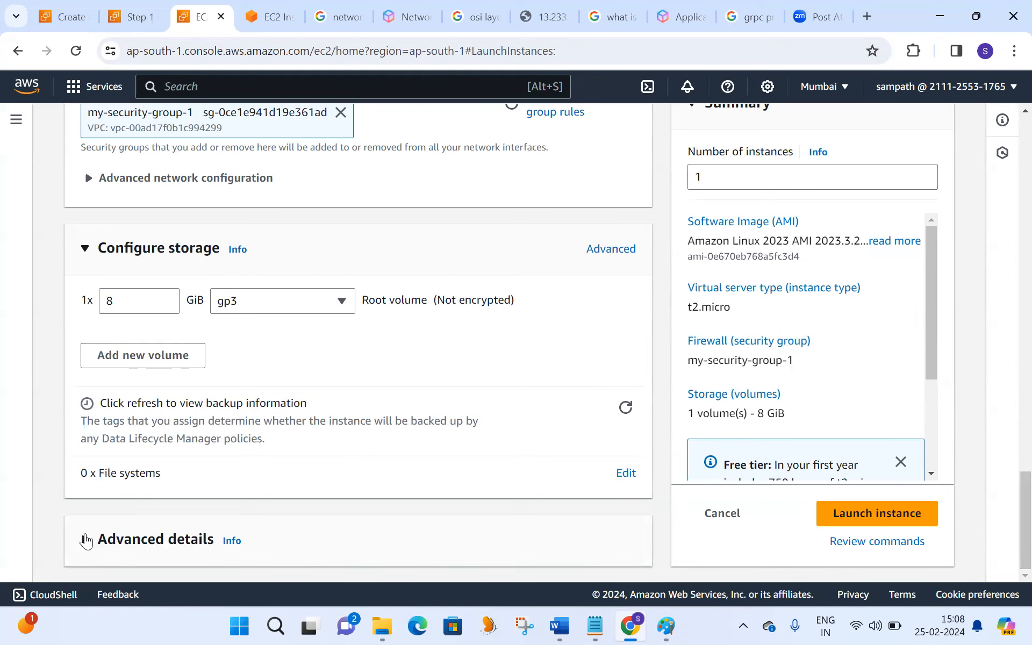
- Expand the instance's advanced details and paste the copied Apache install script from the #!binbash Notepad file into the user data
{"action": "left_click", "coordinate": [85, 541]}
{"action": "left_click_drag", "start_coordinate": [1010, 332], "coordinate": [1010, 552]}
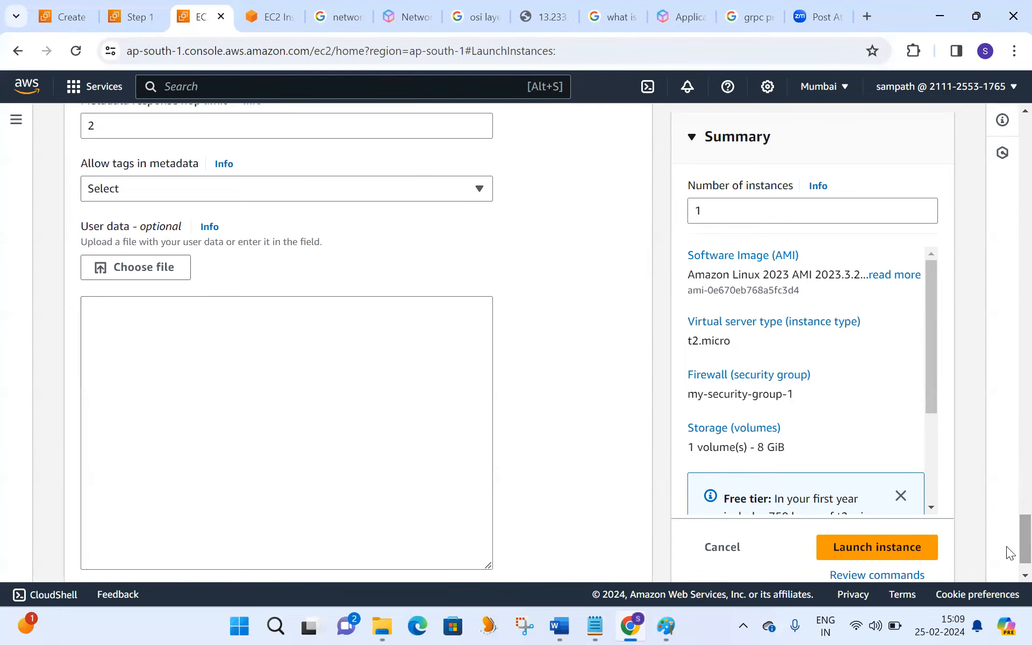
{"action": "mouse_move", "coordinate": [601, 615]}
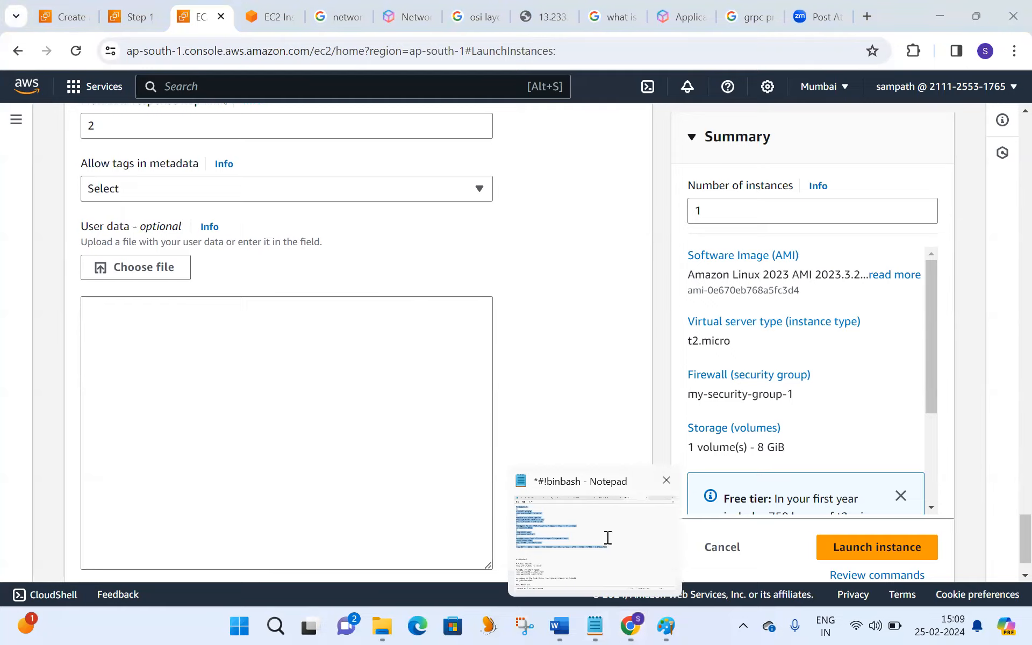
{"action": "left_click", "coordinate": [606, 556]}
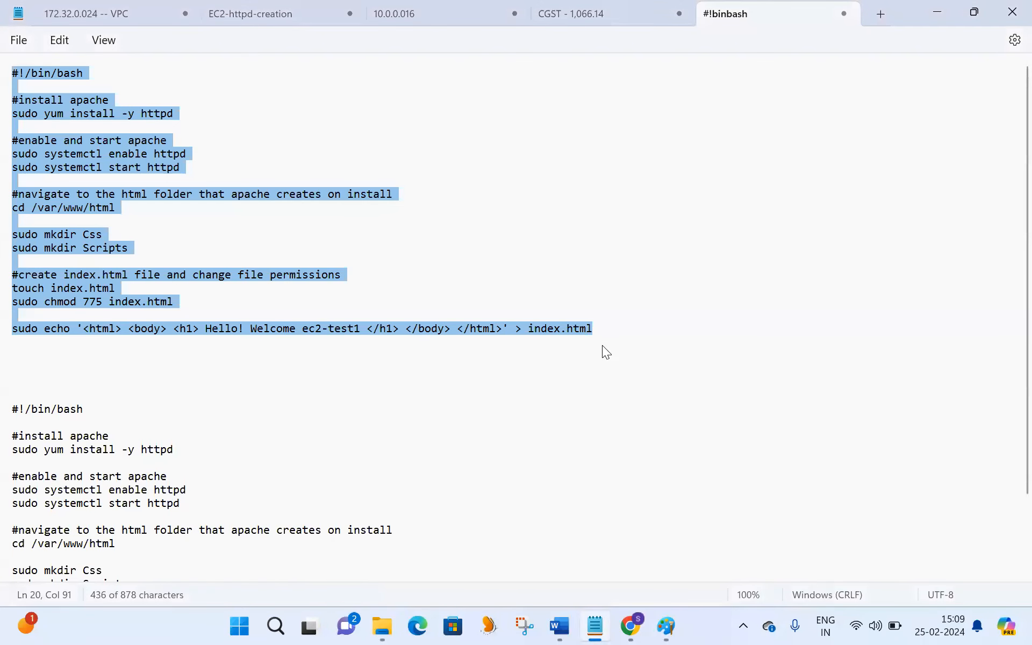
{"action": "key", "text": "alt+Tab"}
{"action": "left_click", "coordinate": [132, 351]}
{"action": "key", "text": "ctrl+v"}
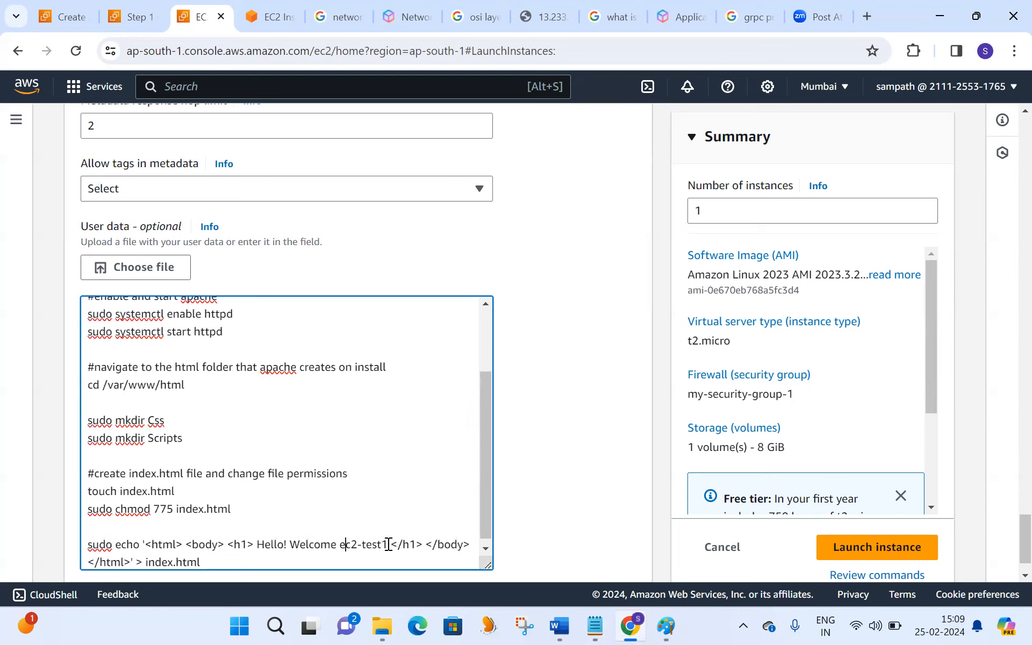
- Insert "Network-LoabBalancer-" before ec2-test1 in the welcome heading of the user data script
{"action": "type", "text": "Network"}
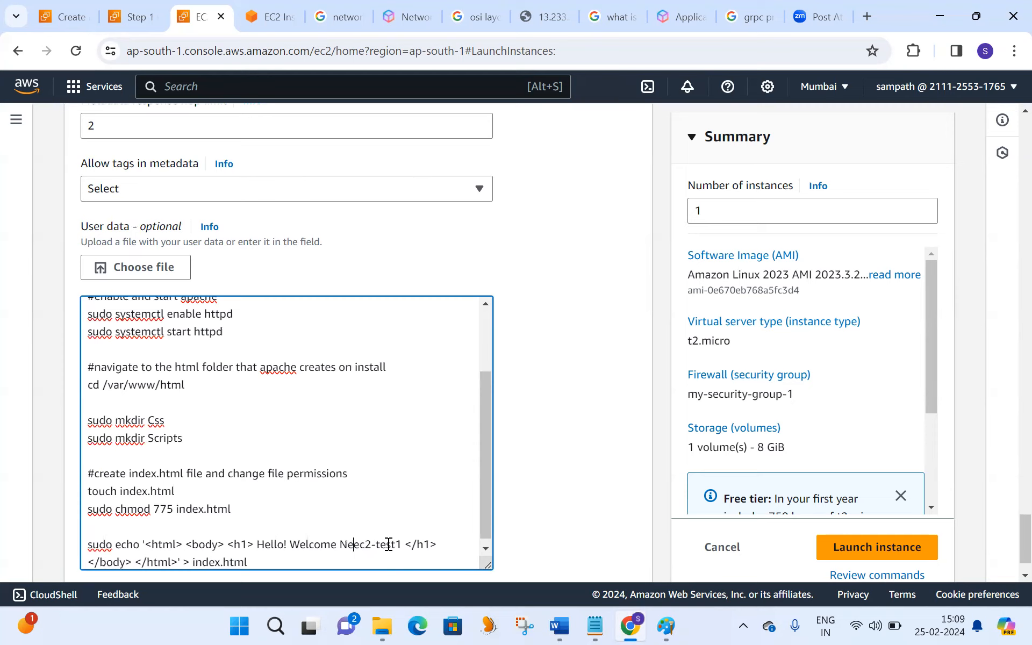
{"action": "type", "text": "-Loabd"}
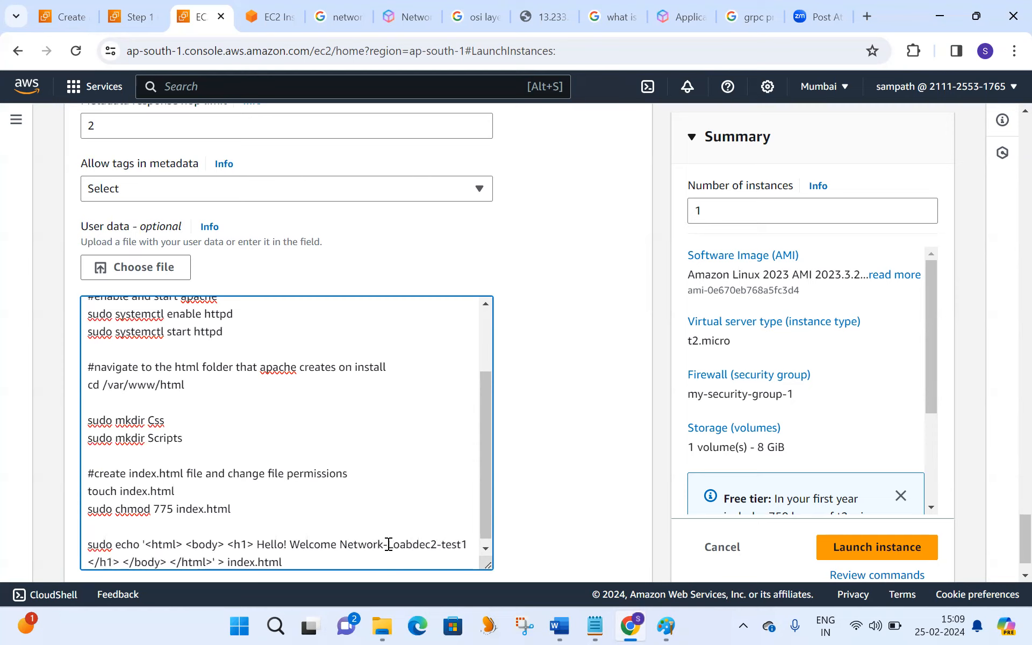
{"action": "key", "text": "BackSpace"}
{"action": "type", "text": "Balancer"}
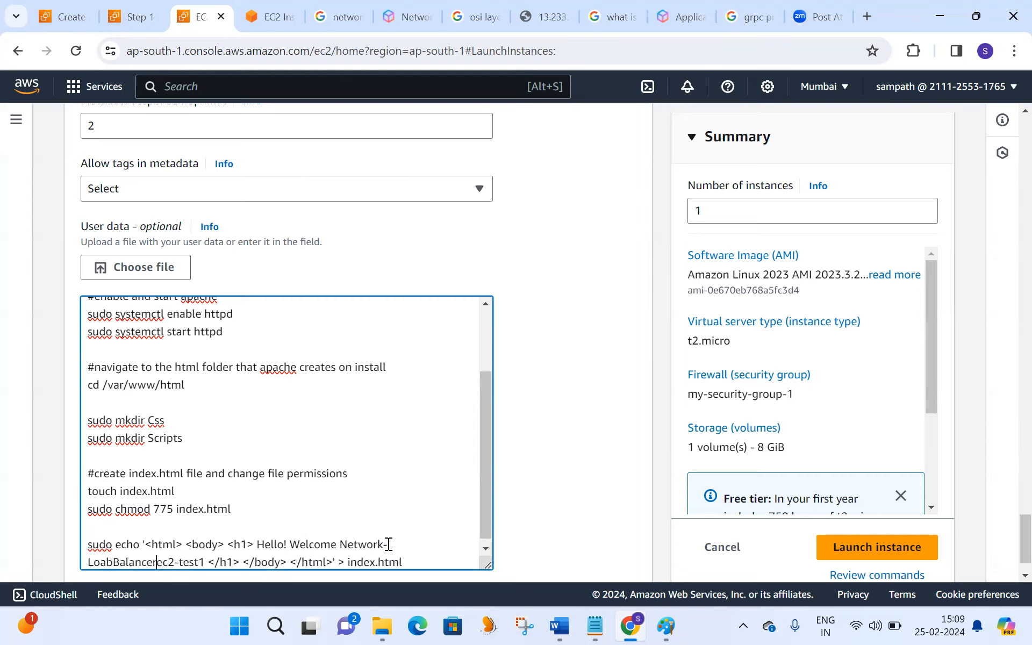
{"action": "type", "text": "-"}
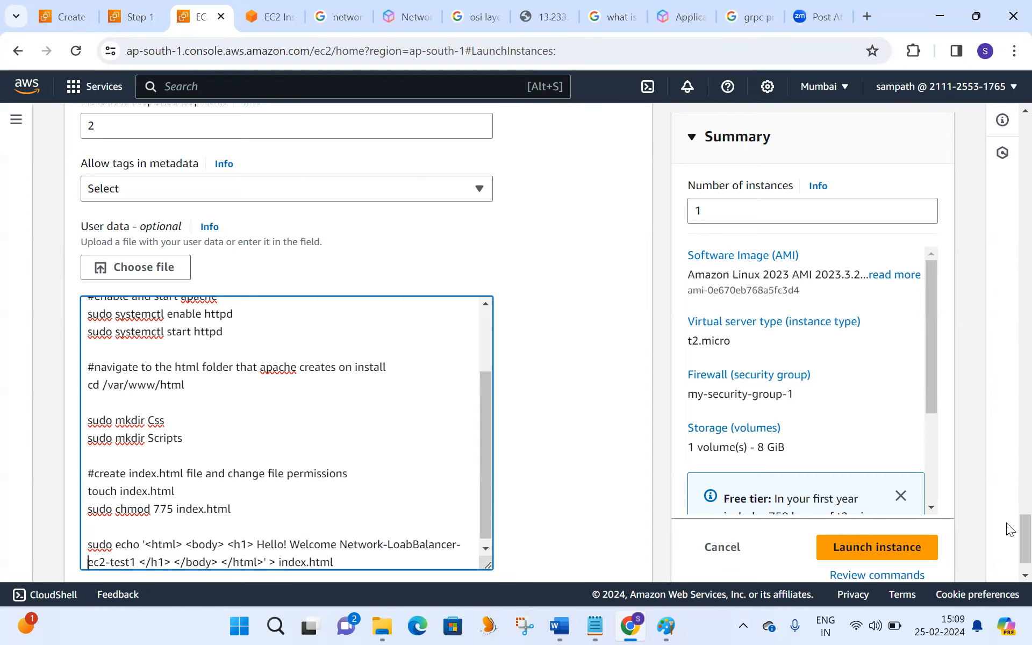
- Launch the instance, open its entry in the instances list and refresh the list
{"action": "left_click", "coordinate": [904, 549]}
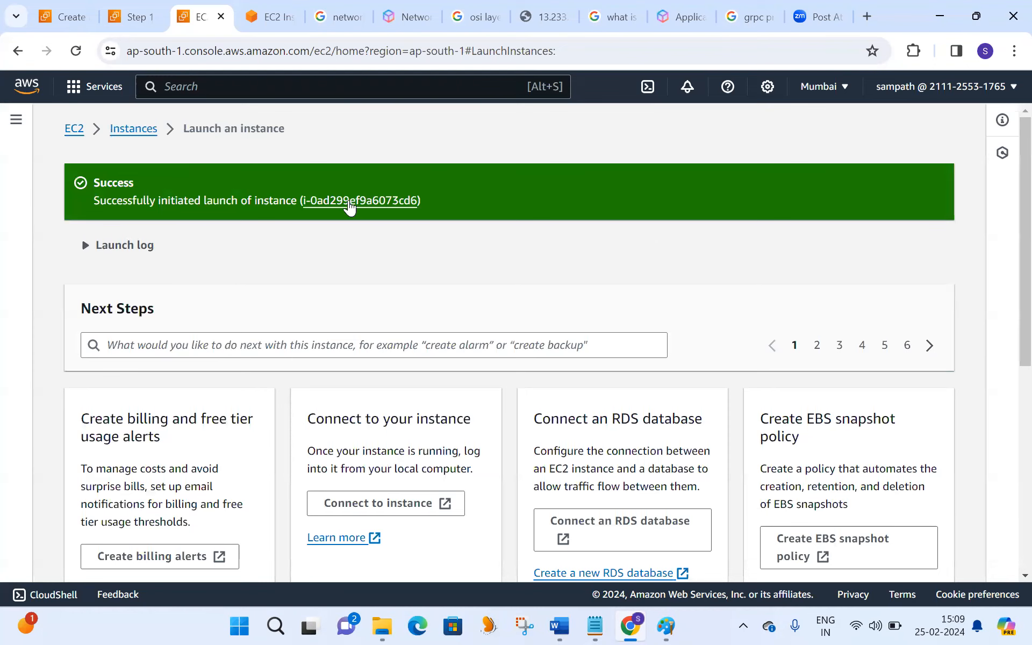
{"action": "left_click", "coordinate": [350, 202]}
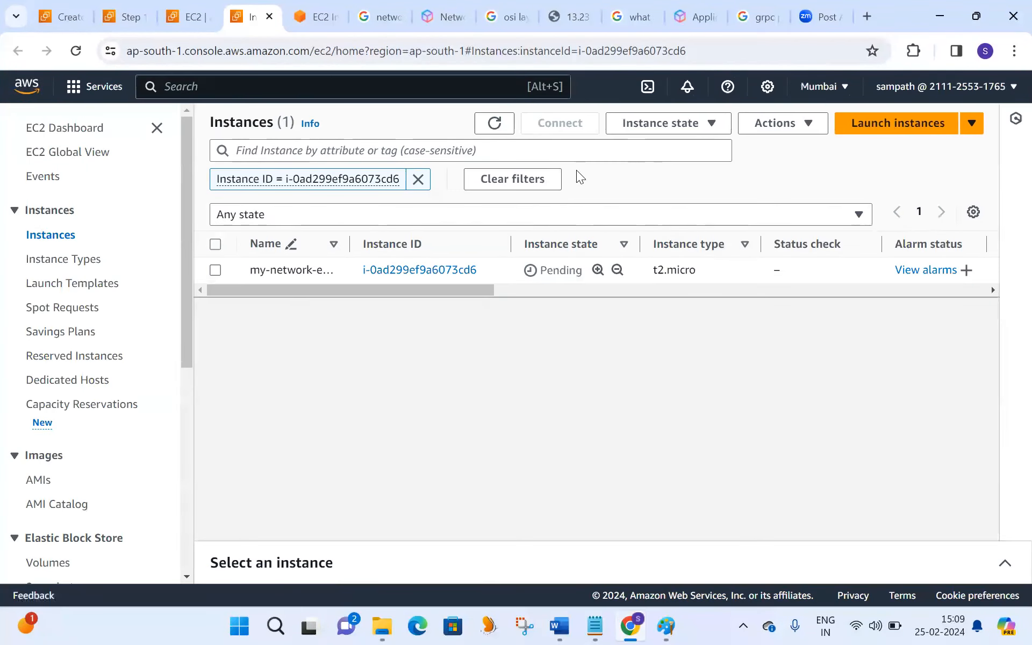
{"action": "left_click", "coordinate": [494, 122]}
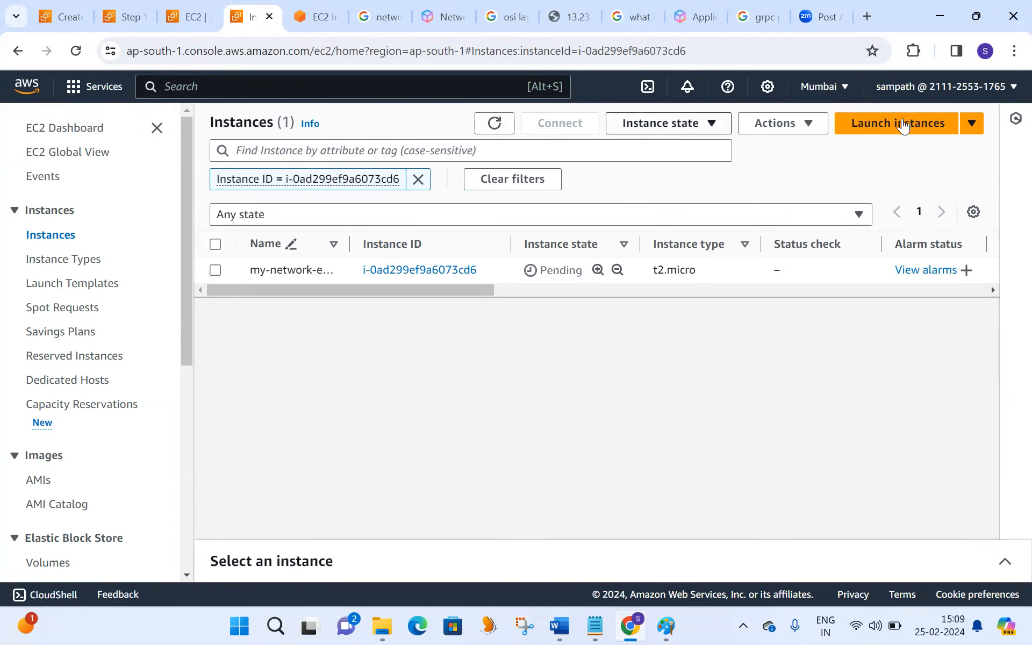
- Start launching another EC2 instance and name it my-network-ec2-test22222
{"action": "left_click", "coordinate": [902, 125]}
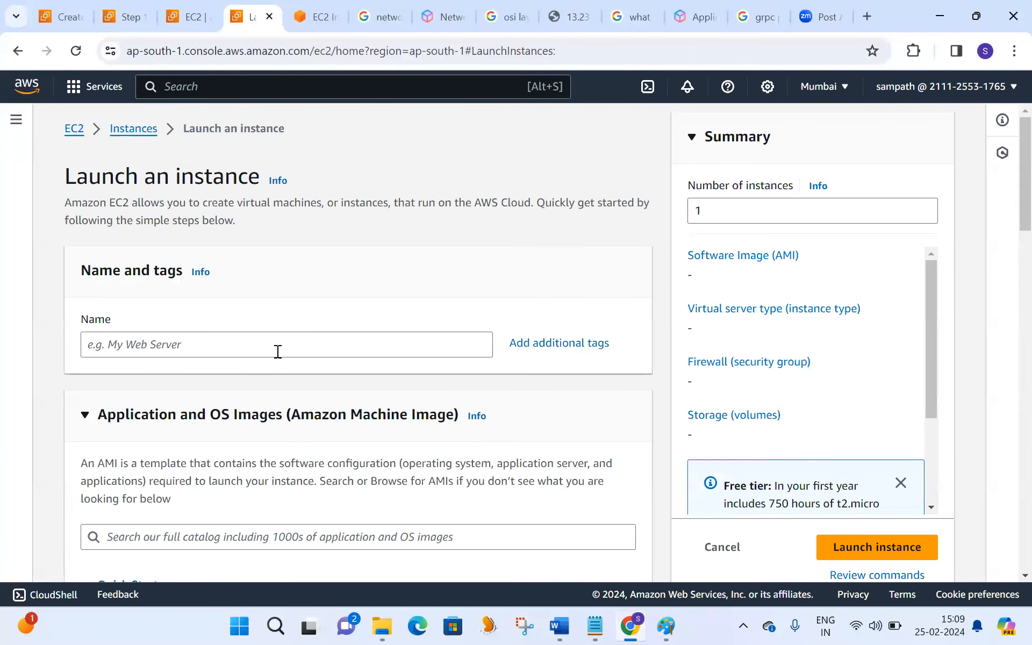
{"action": "left_click", "coordinate": [277, 352]}
{"action": "type", "text": "my-netwro"}
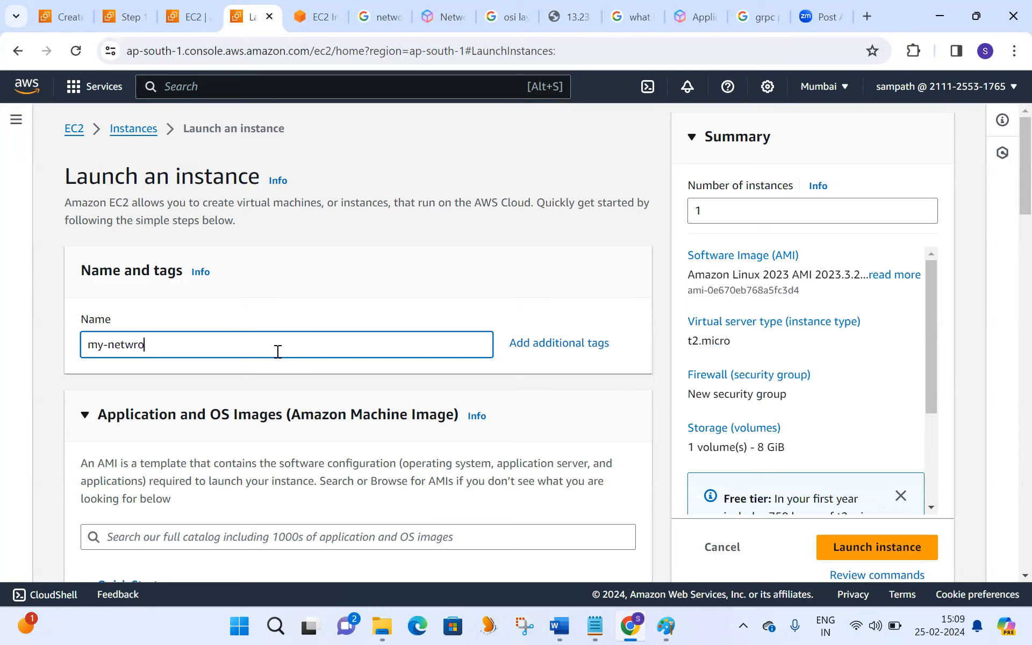
{"action": "key", "text": "BackSpace"}
{"action": "key", "text": "BackSpace"}
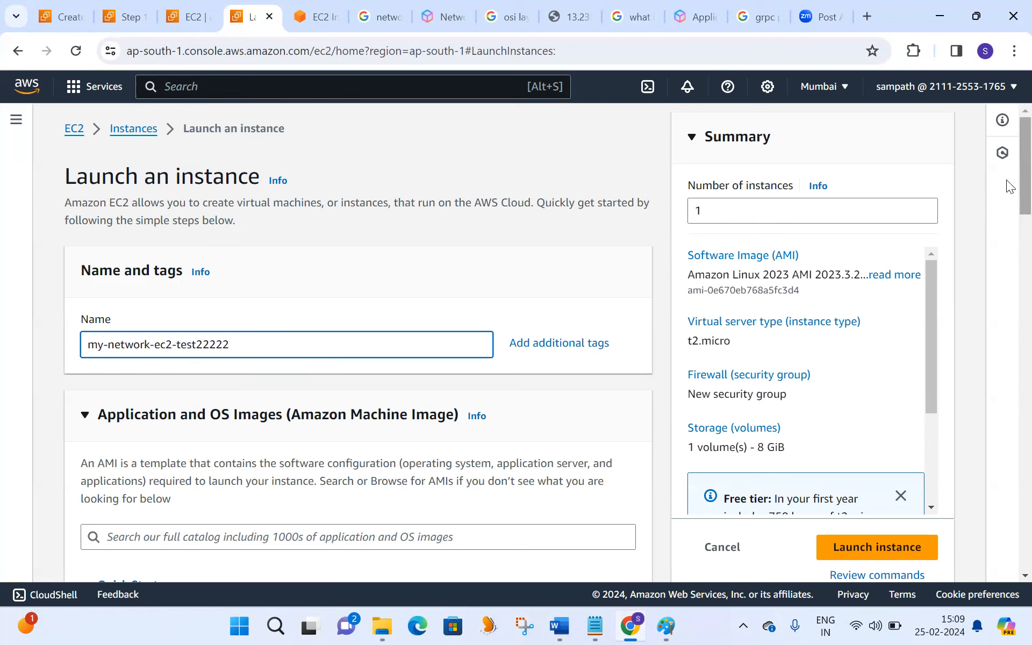
- Keep the default Amazon Linux 2023 AMI and t2.micro type, and select the sr-ppk key pair for login
{"action": "scroll", "coordinate": [1009, 183], "scroll_direction": "down", "scroll_amount": 8}
{"action": "scroll", "coordinate": [1007, 300], "scroll_direction": "down", "scroll_amount": 7}
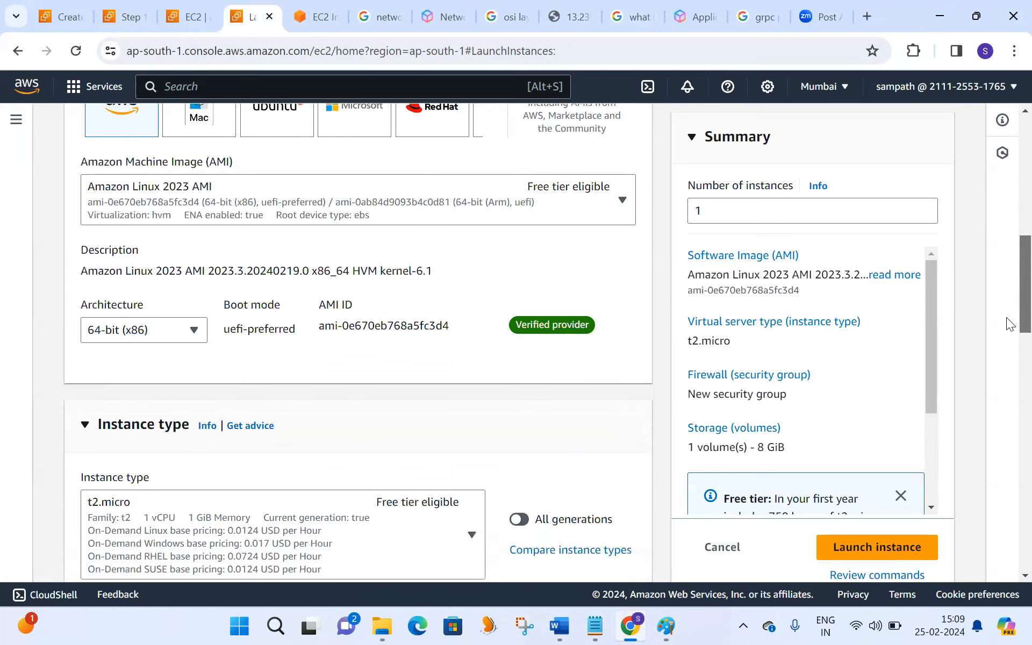
{"action": "scroll", "coordinate": [1006, 359], "scroll_direction": "down", "scroll_amount": 3}
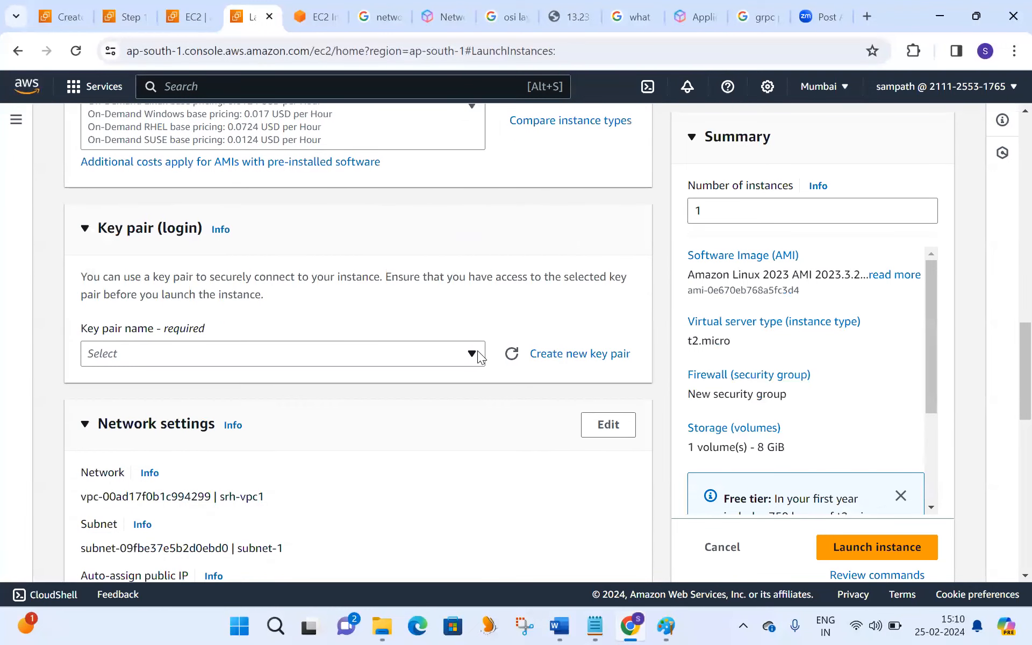
{"action": "left_click", "coordinate": [478, 351]}
{"action": "left_click", "coordinate": [203, 429]}
- Open the network settings for editing, choose the srh-vpc1 VPC and place the instance in subnet-2
{"action": "scroll", "coordinate": [1007, 381], "scroll_direction": "down", "scroll_amount": 3}
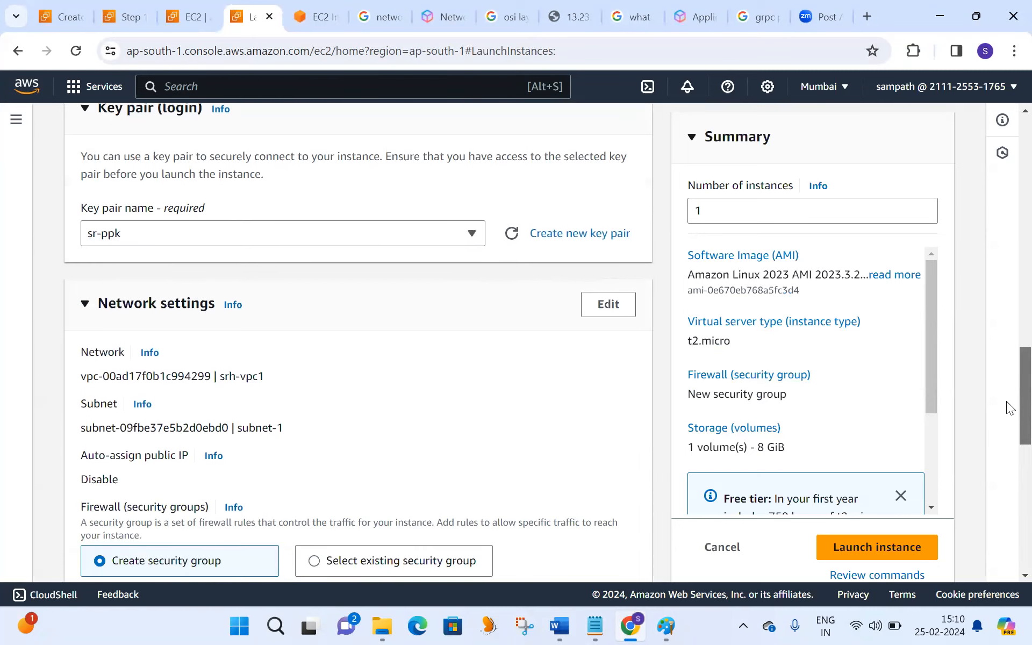
{"action": "left_click", "coordinate": [601, 257]}
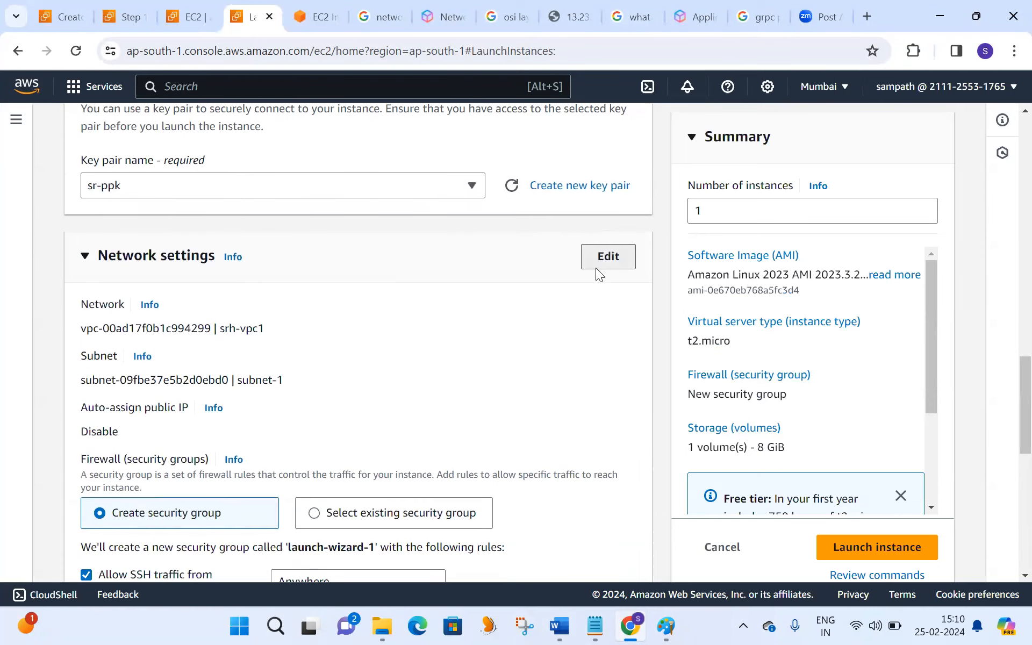
{"action": "left_click", "coordinate": [370, 334]}
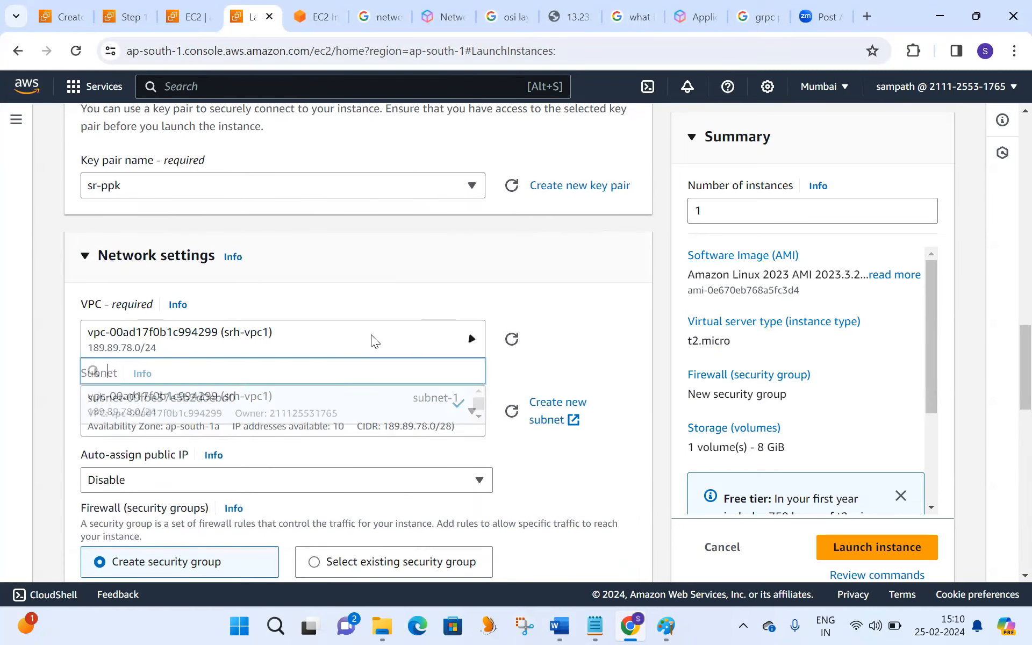
{"action": "left_click", "coordinate": [216, 407]}
{"action": "left_click", "coordinate": [472, 413]}
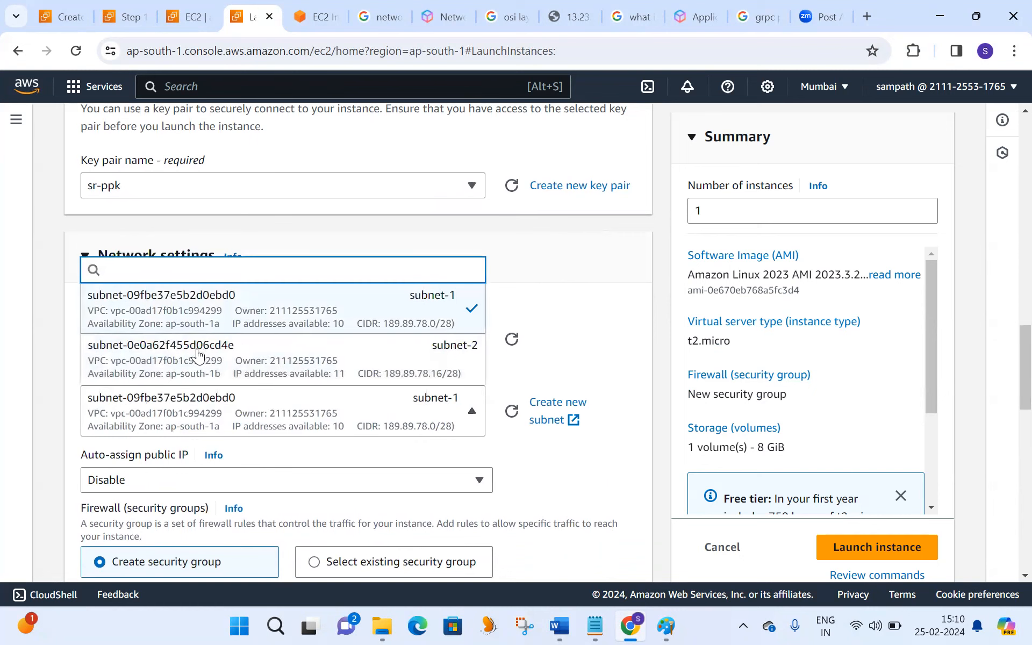
{"action": "left_click", "coordinate": [242, 362]}
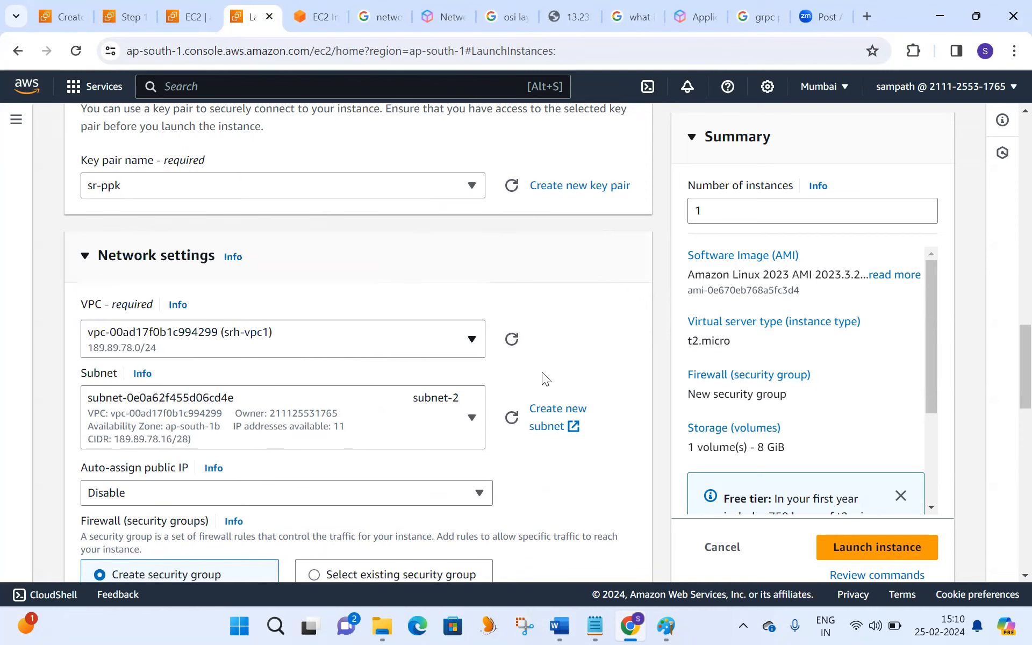
- Enable auto-assign public IP and assign the existing security group my-security-group-1 to the second instance
{"action": "left_click", "coordinate": [484, 490]}
{"action": "left_click", "coordinate": [352, 442]}
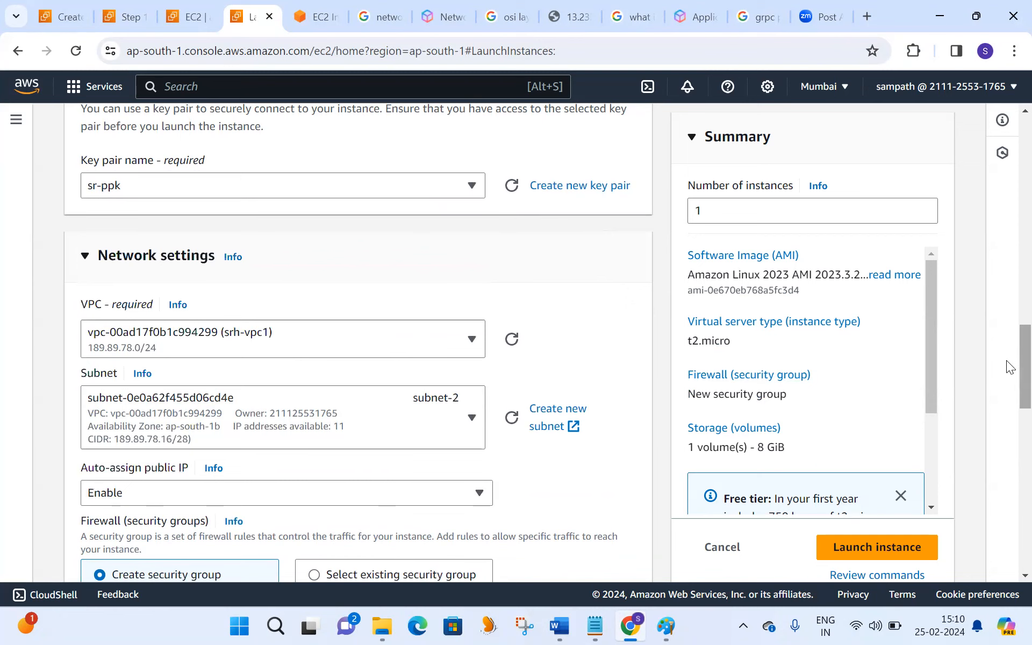
{"action": "scroll", "coordinate": [1006, 382], "scroll_direction": "down", "scroll_amount": 5}
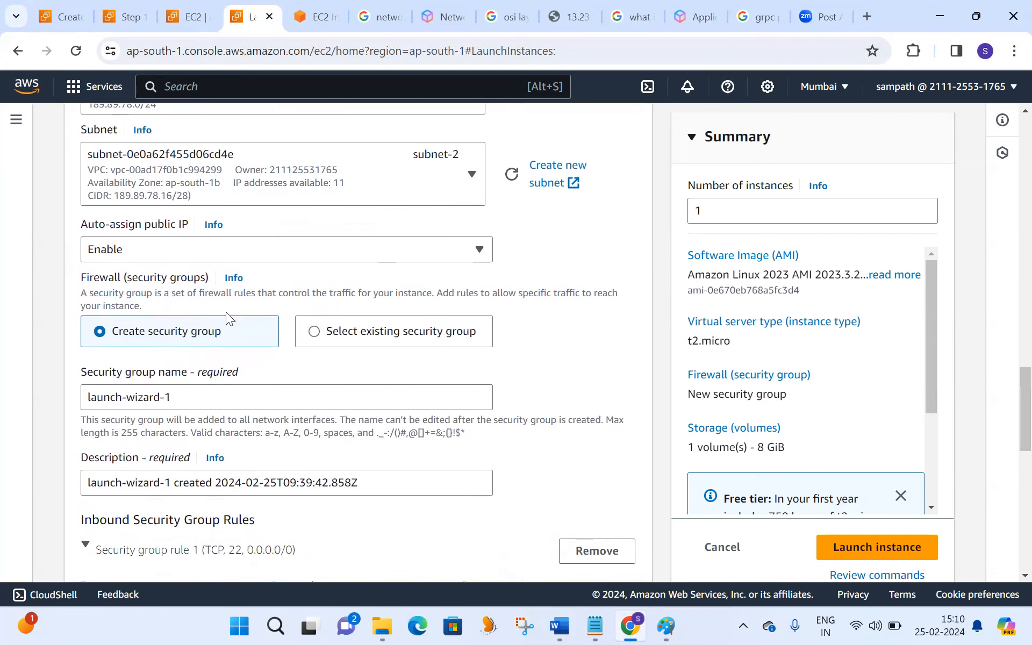
{"action": "left_click", "coordinate": [316, 339]}
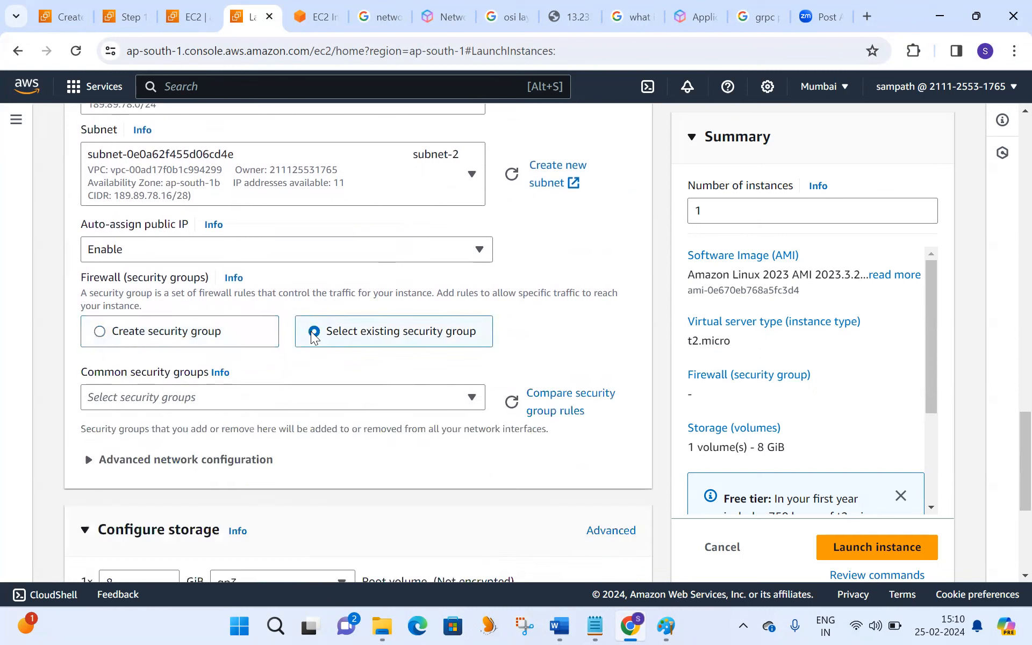
{"action": "left_click", "coordinate": [464, 400]}
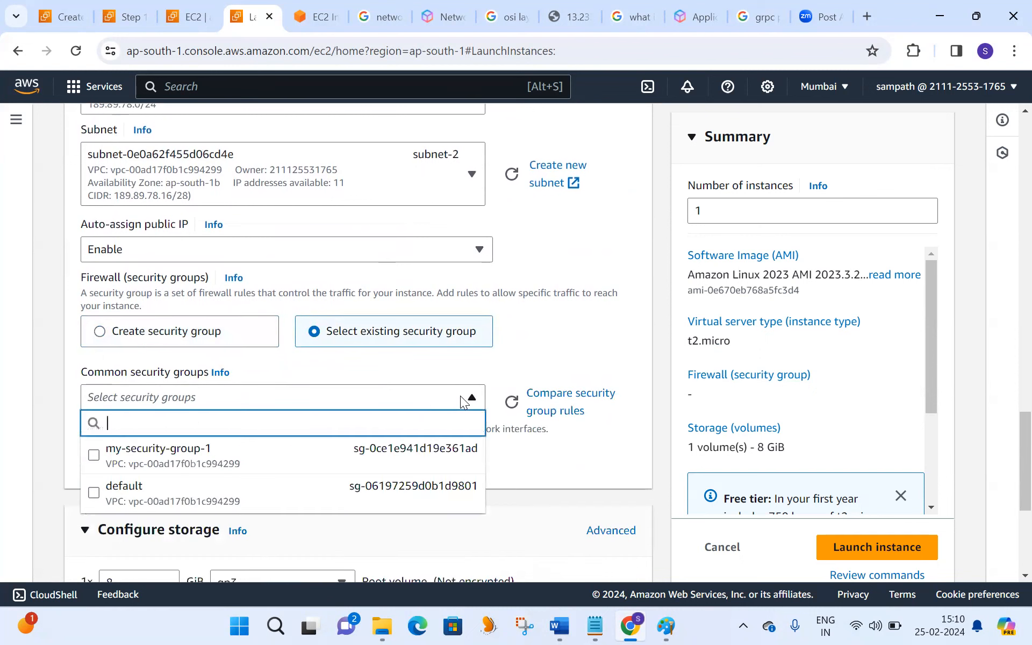
{"action": "left_click", "coordinate": [209, 463]}
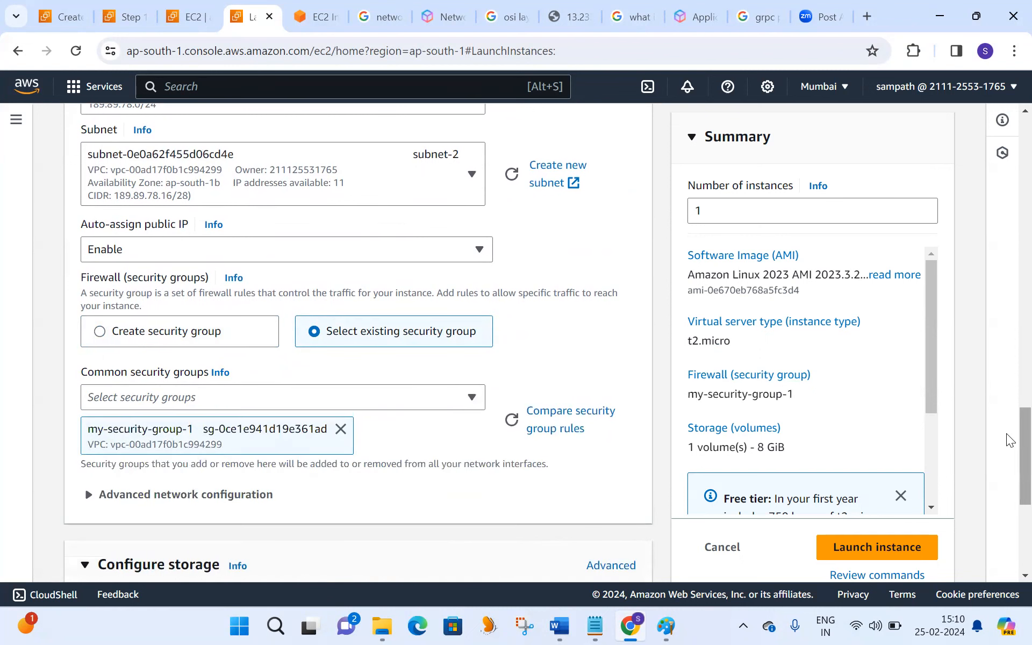
- Expand the instance's advanced details and paste the copied Apache installation script into the user data
{"action": "scroll", "coordinate": [1009, 439], "scroll_direction": "down", "scroll_amount": 5}
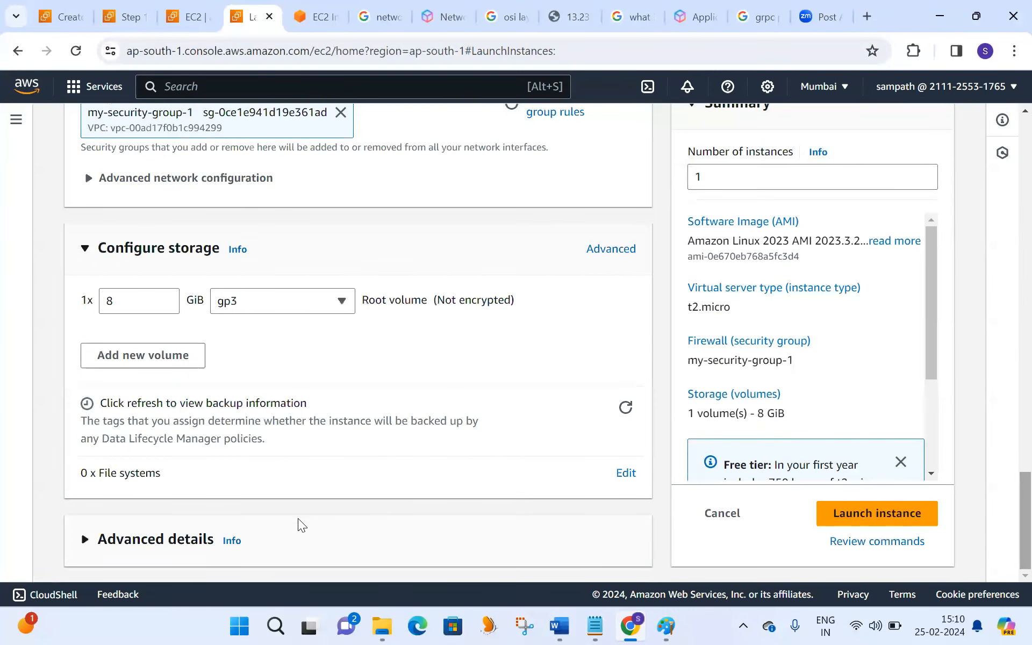
{"action": "left_click", "coordinate": [86, 540]}
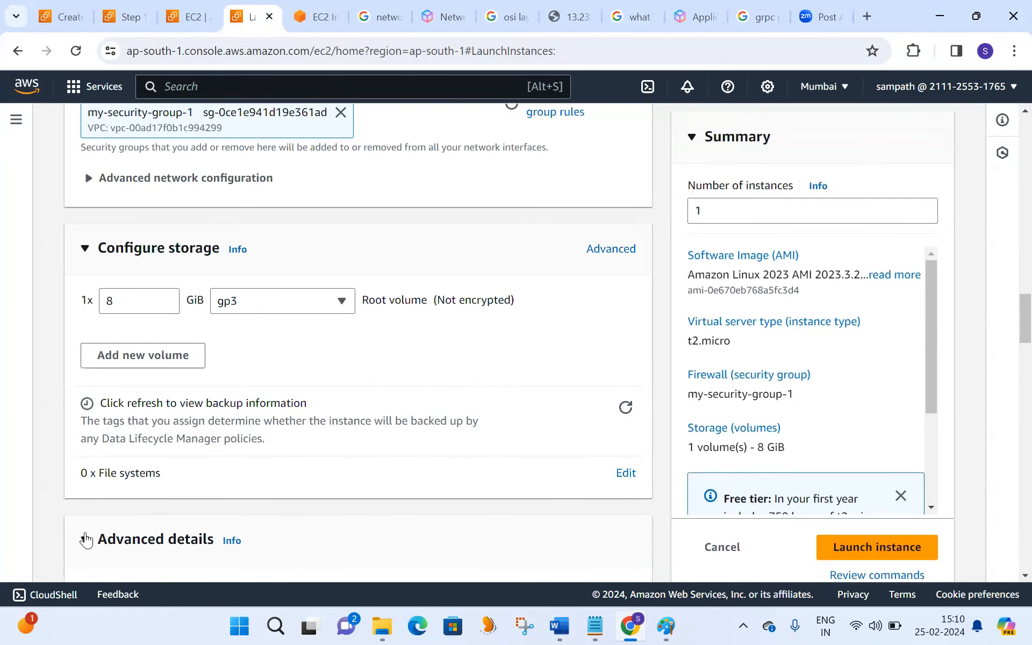
{"action": "left_click_drag", "start_coordinate": [1009, 306], "coordinate": [1009, 536]}
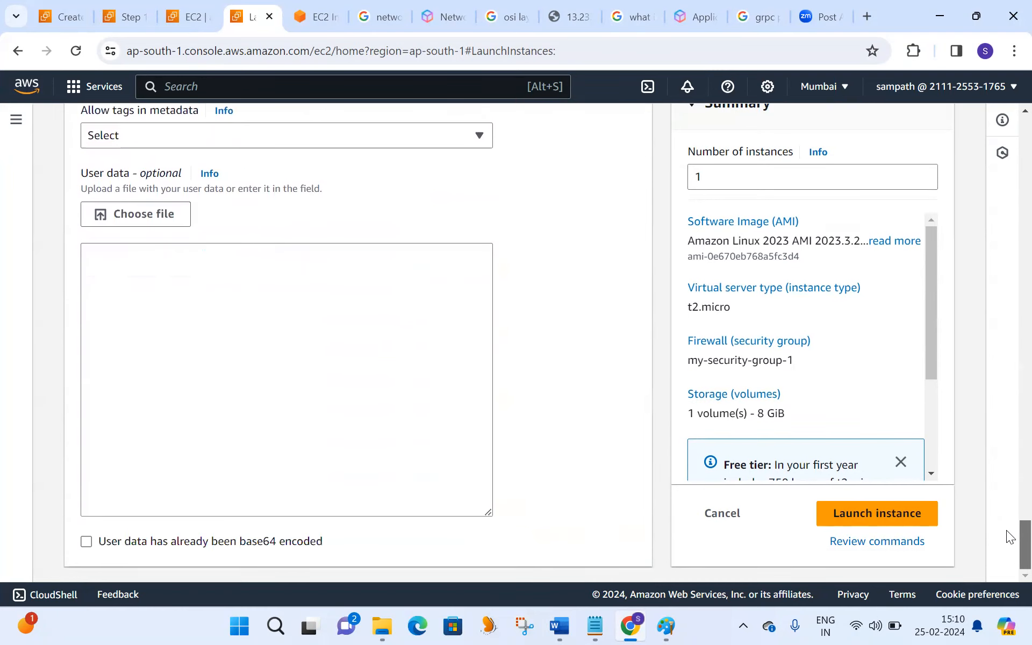
{"action": "left_click", "coordinate": [260, 295]}
{"action": "key", "text": "ctrl+v"}
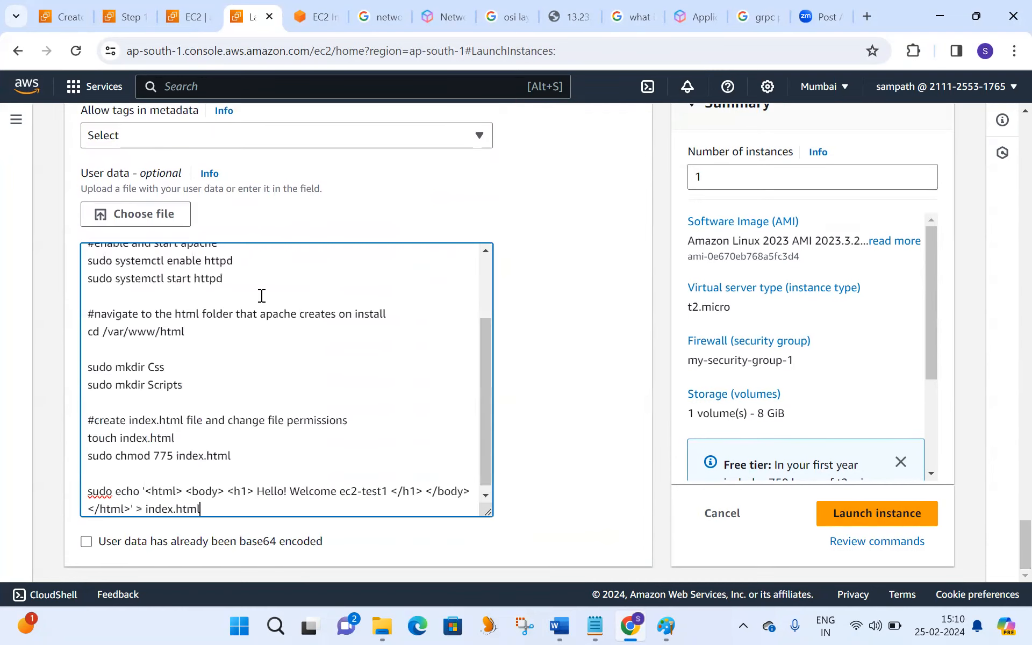
{"action": "left_click", "coordinate": [343, 493]}
{"action": "type", "text": "my Netw"}
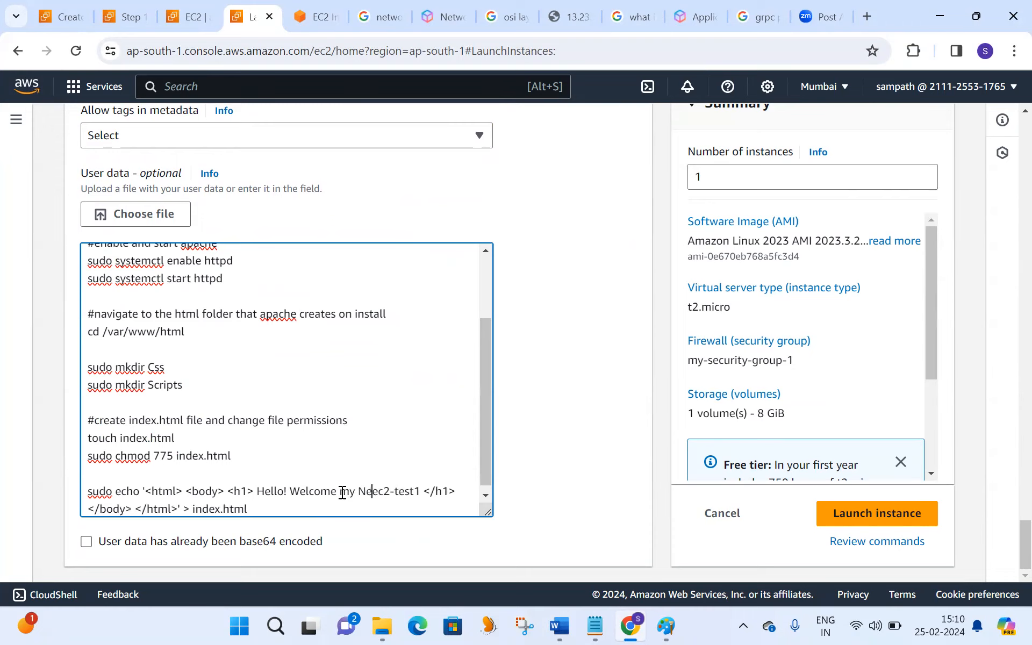
{"action": "type", "text": "ork"}
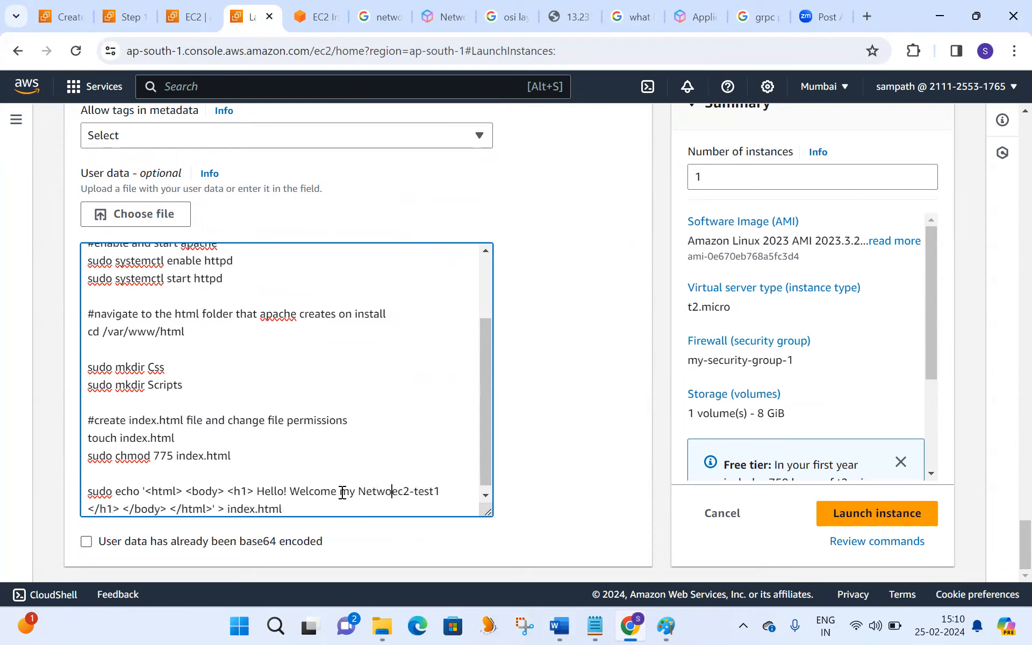
{"action": "type", "text": "-Load"}
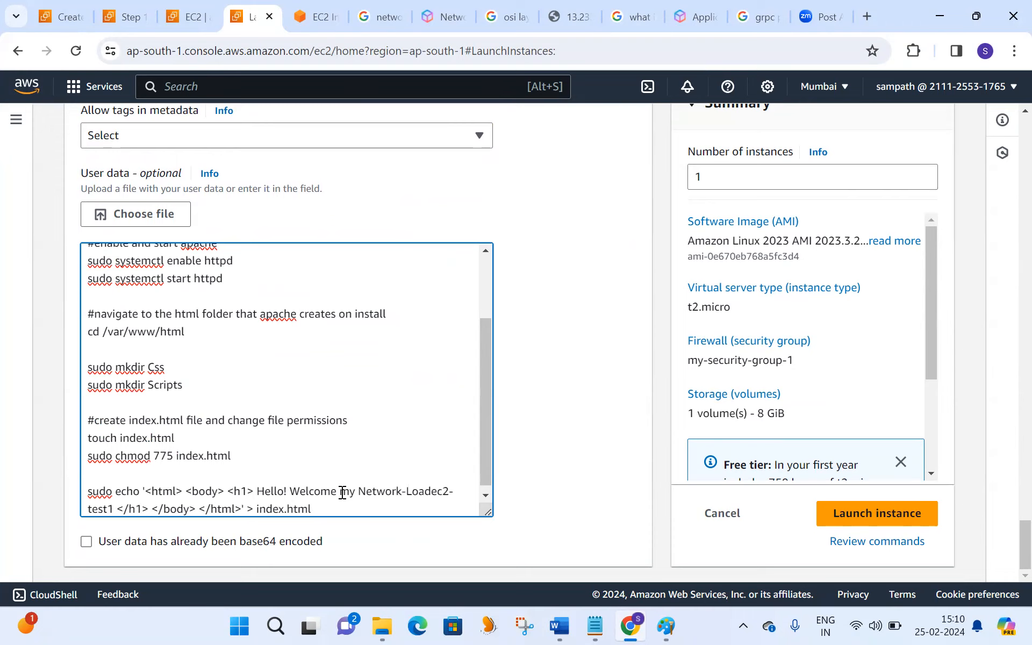
{"action": "type", "text": "Balancer"}
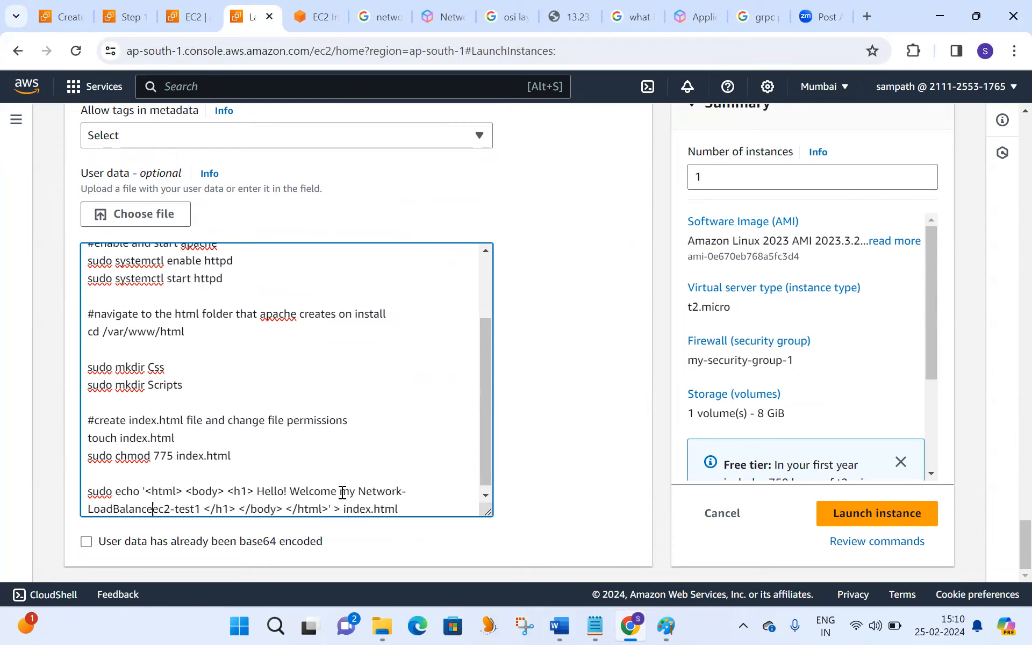
{"action": "type", "text": "-"}
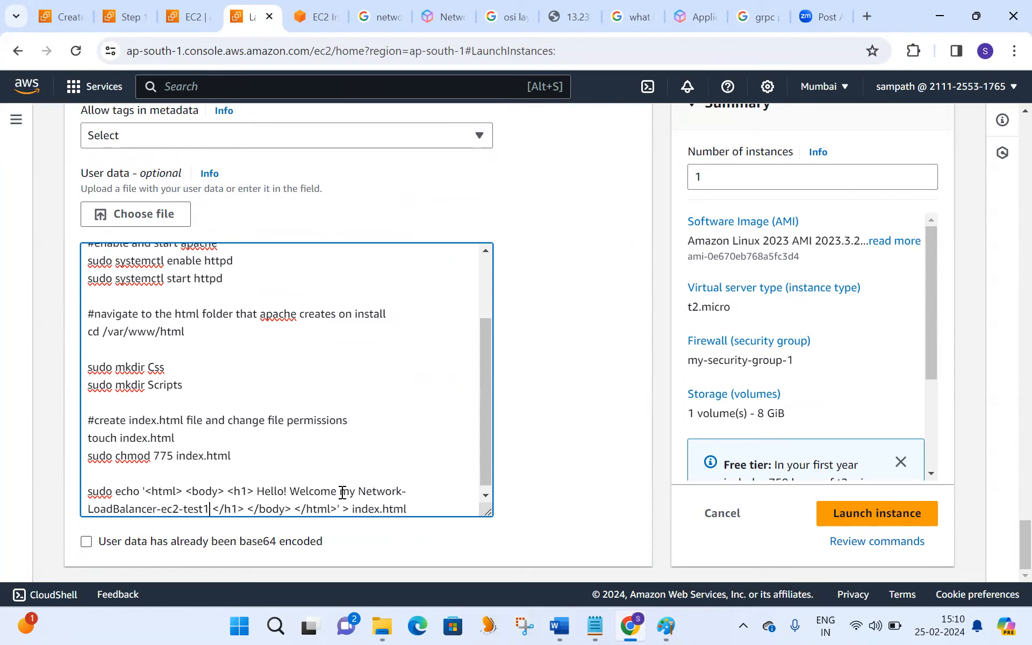
{"action": "key", "text": "BackSpace"}
{"action": "type", "text": "22222222222"}
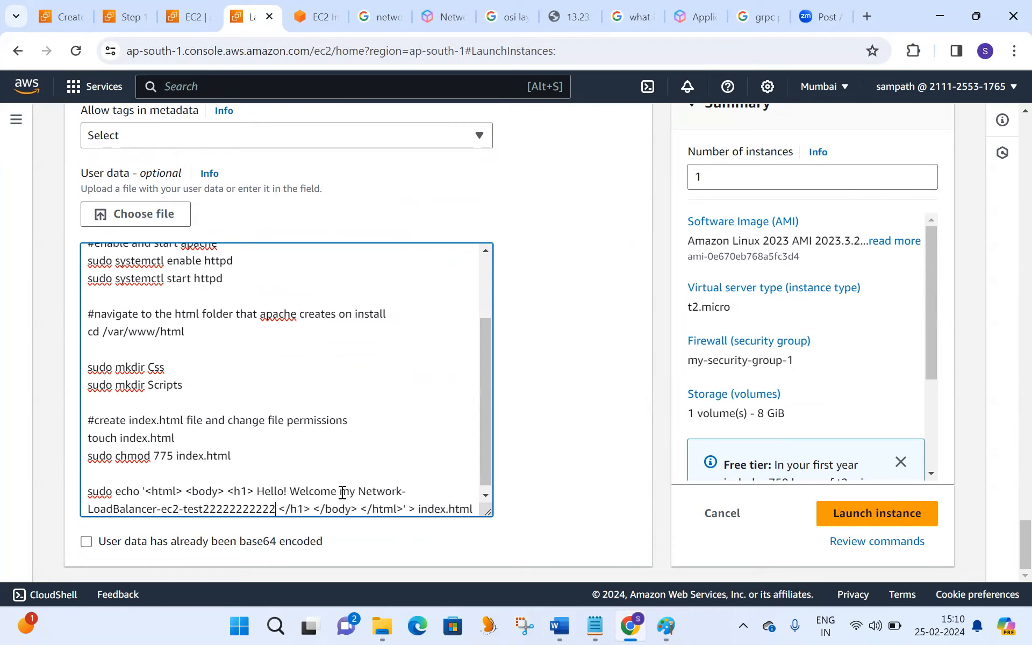
{"action": "left_click", "coordinate": [897, 521]}
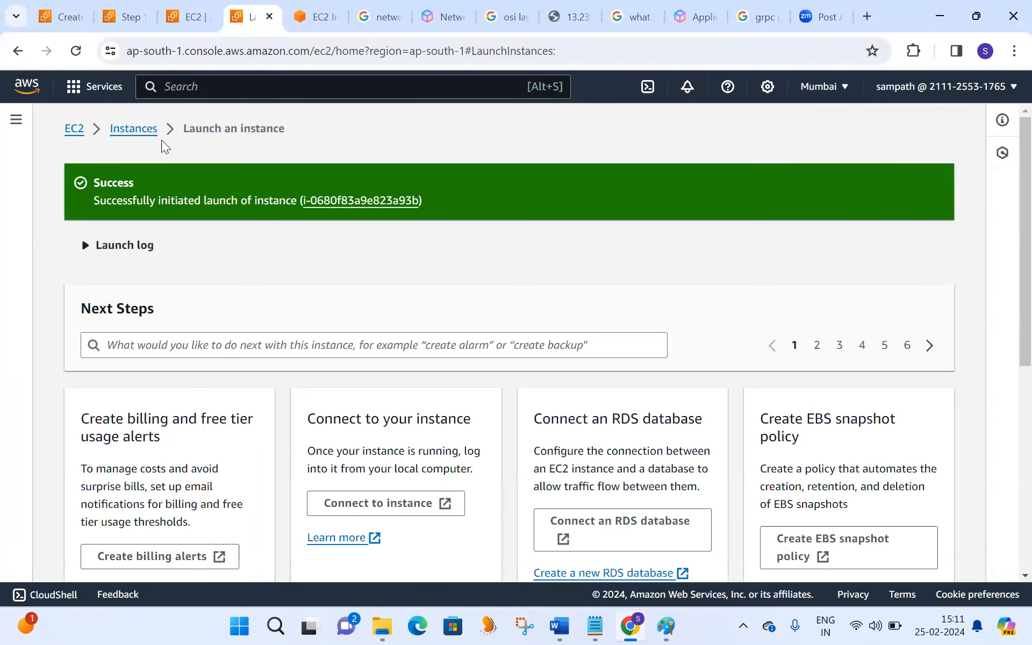
- Open my-network-ec2-test1 from the refreshed instances list and connect to it through EC2 Instance Connect as ec2-user
{"action": "left_click", "coordinate": [133, 130]}
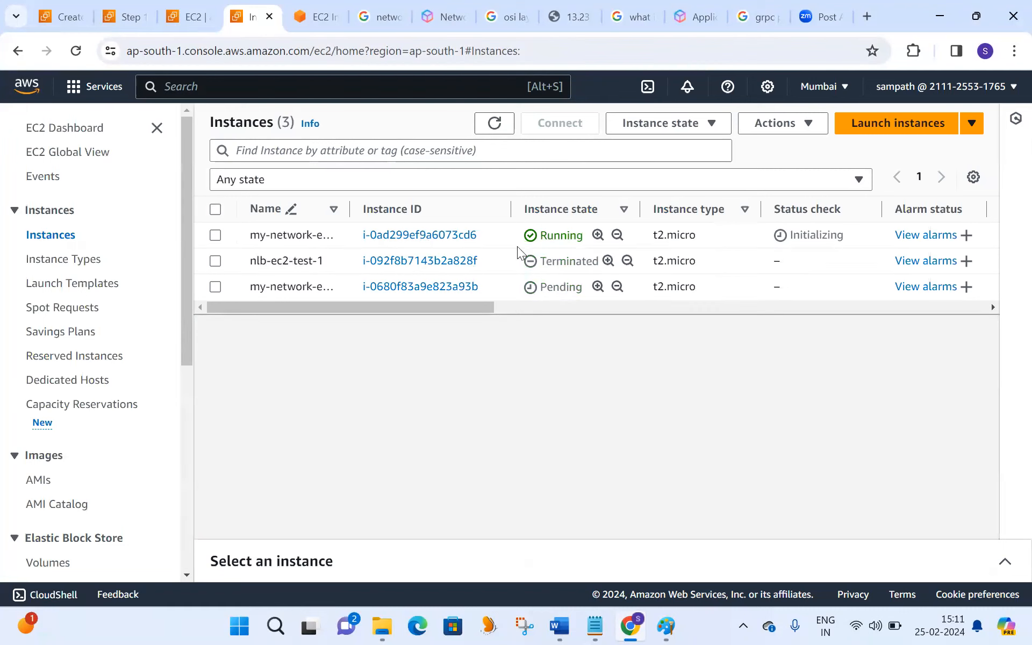
{"action": "left_click", "coordinate": [488, 131]}
{"action": "left_click", "coordinate": [391, 236]}
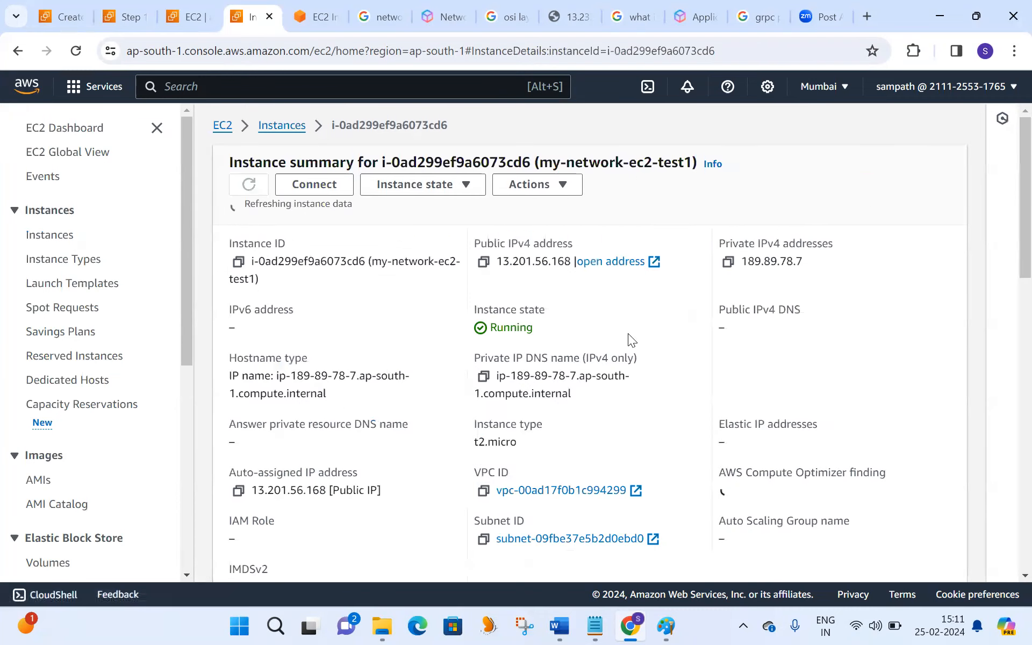
{"action": "left_click", "coordinate": [315, 186]}
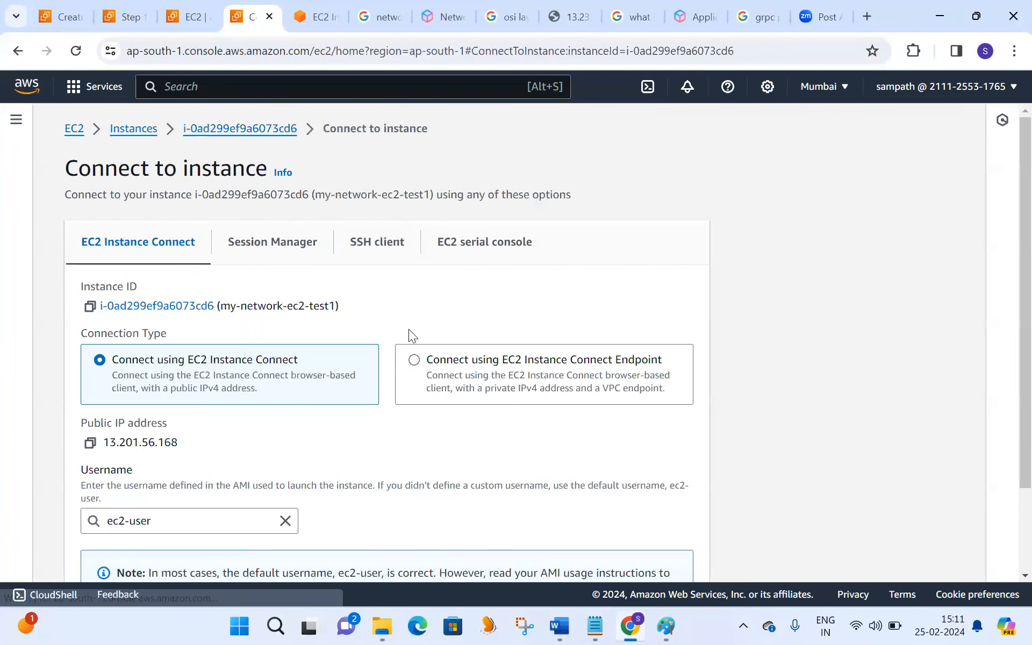
{"action": "scroll", "coordinate": [1006, 258], "scroll_direction": "down", "scroll_amount": 2}
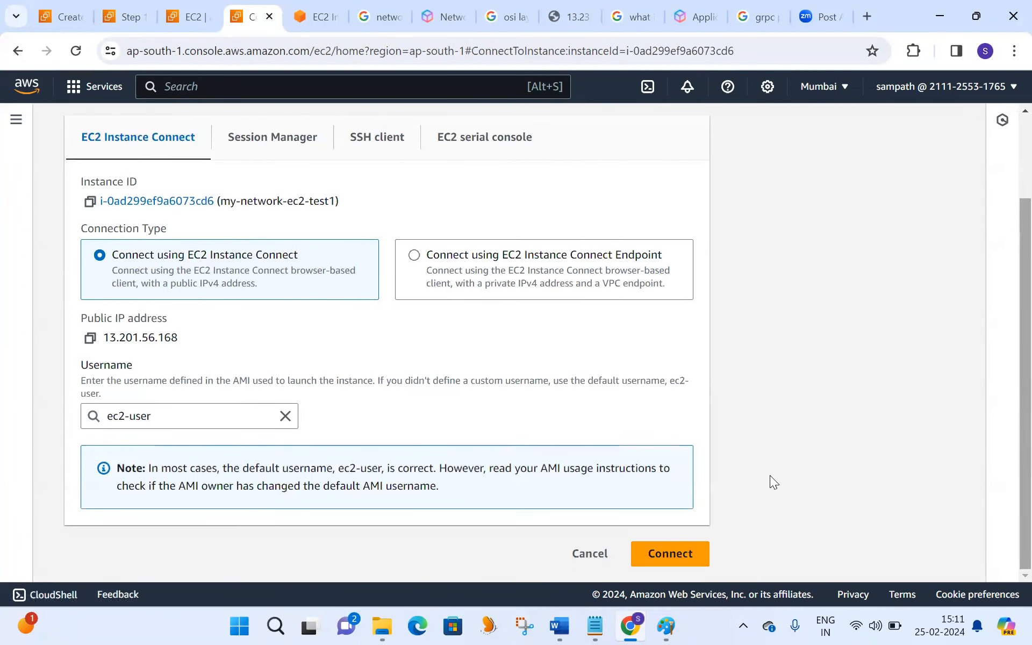
{"action": "left_click", "coordinate": [671, 555]}
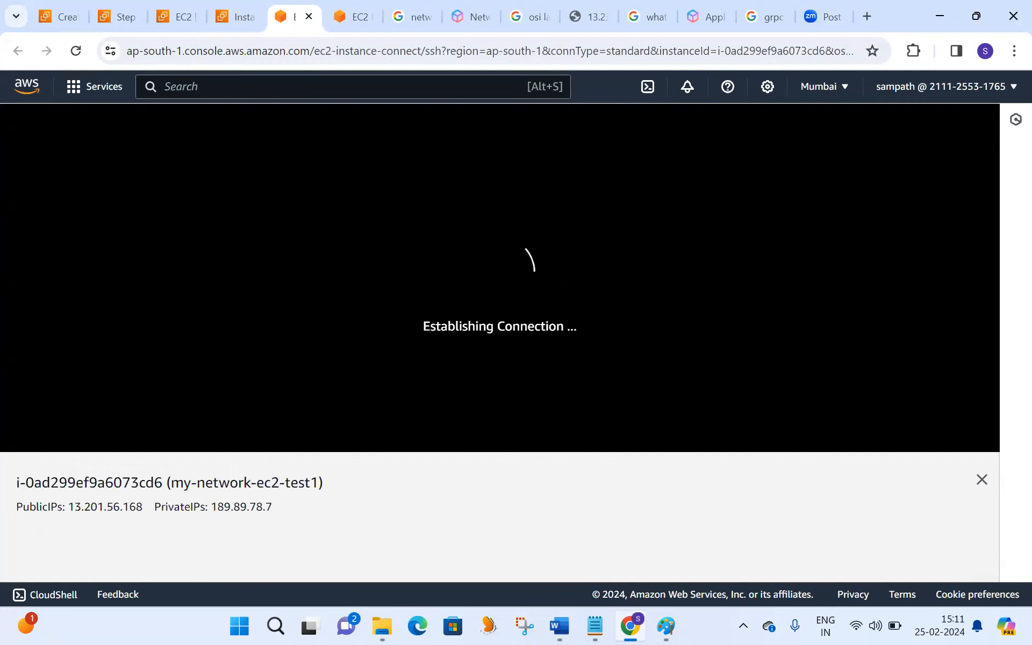
- Check for Apache processes on my-network-ec2-test1 by running ps -ef | grep httpd
{"action": "type", "text": "ps -ef | grep httpd"}
{"action": "key", "text": "Return"}
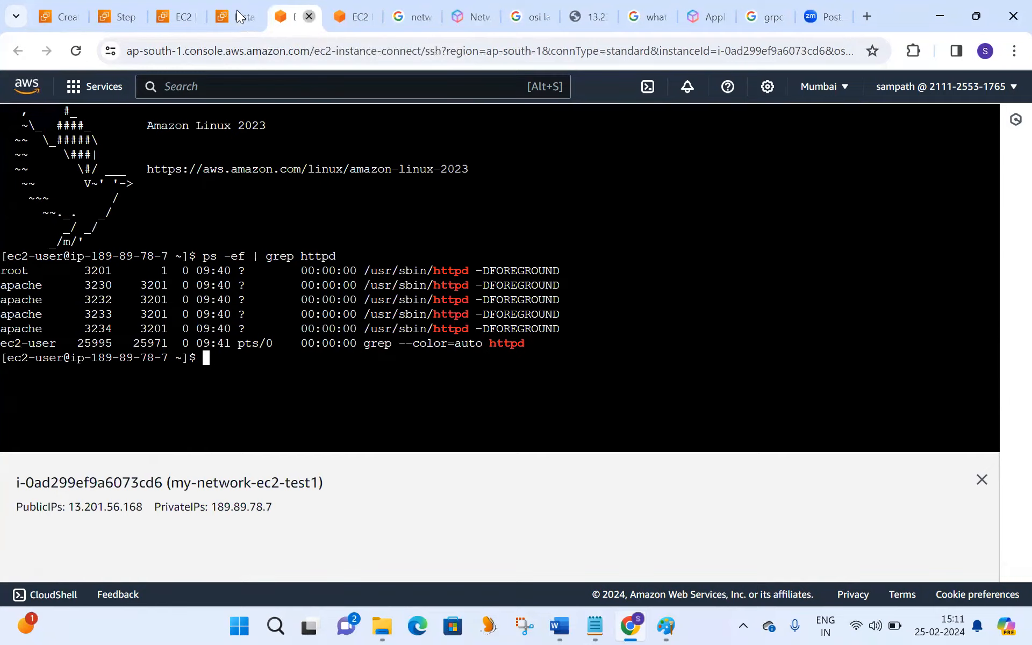
- Close the terminal session, copy my-network-ec2-test1's public IPv4 address and load its web page in a new browser tab
{"action": "left_click", "coordinate": [310, 17]}
{"action": "left_click", "coordinate": [483, 153]}
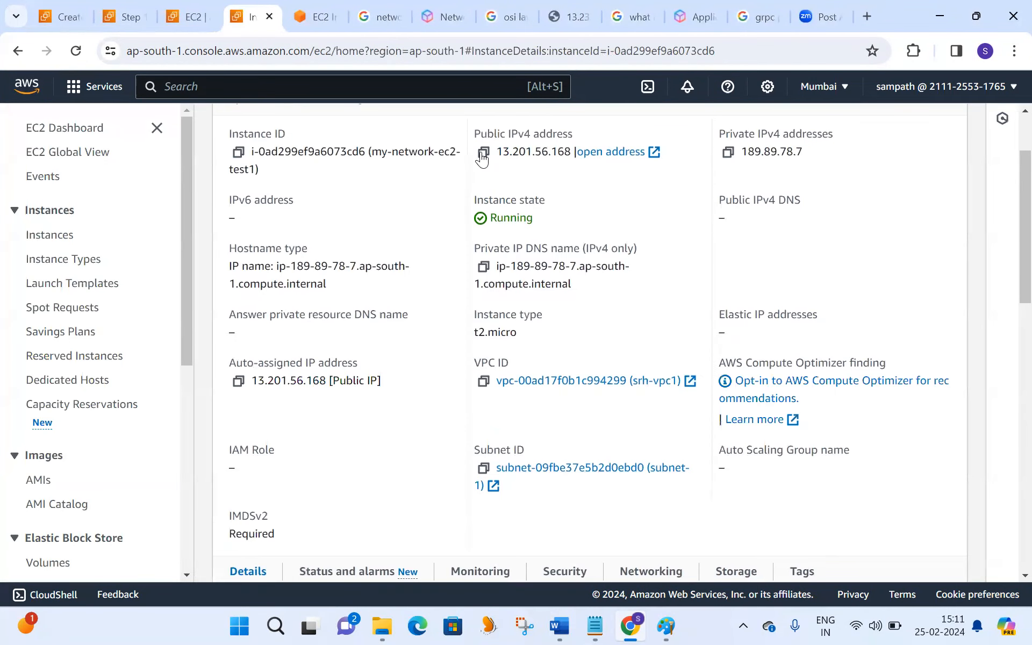
{"action": "left_click", "coordinate": [863, 18]}
{"action": "key", "text": "ctrl+v"}
{"action": "key", "text": "Return"}
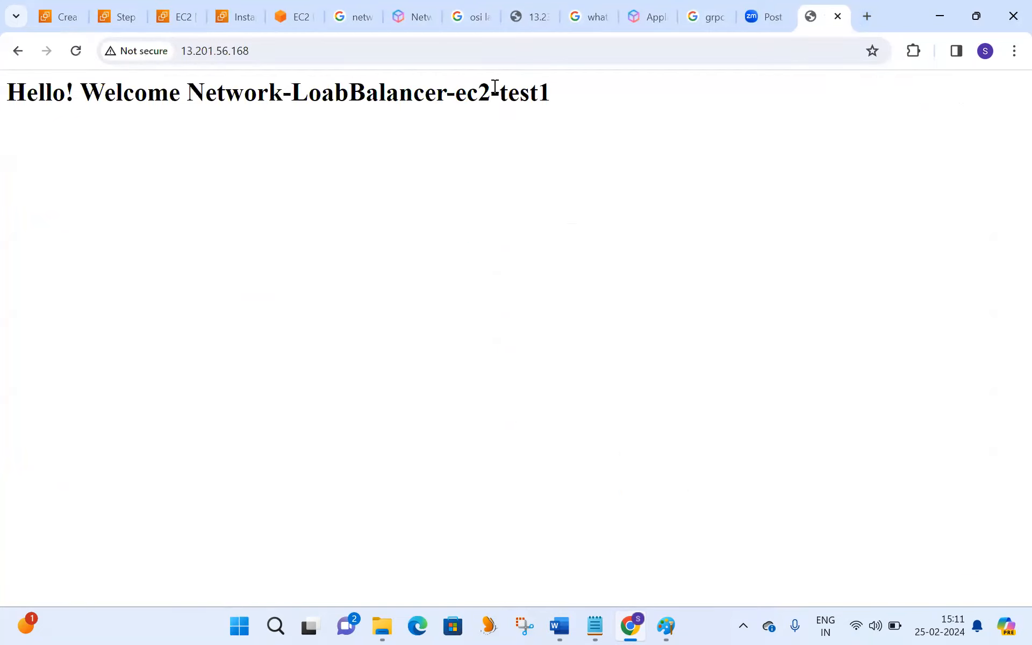
{"action": "triple_click", "coordinate": [468, 91]}
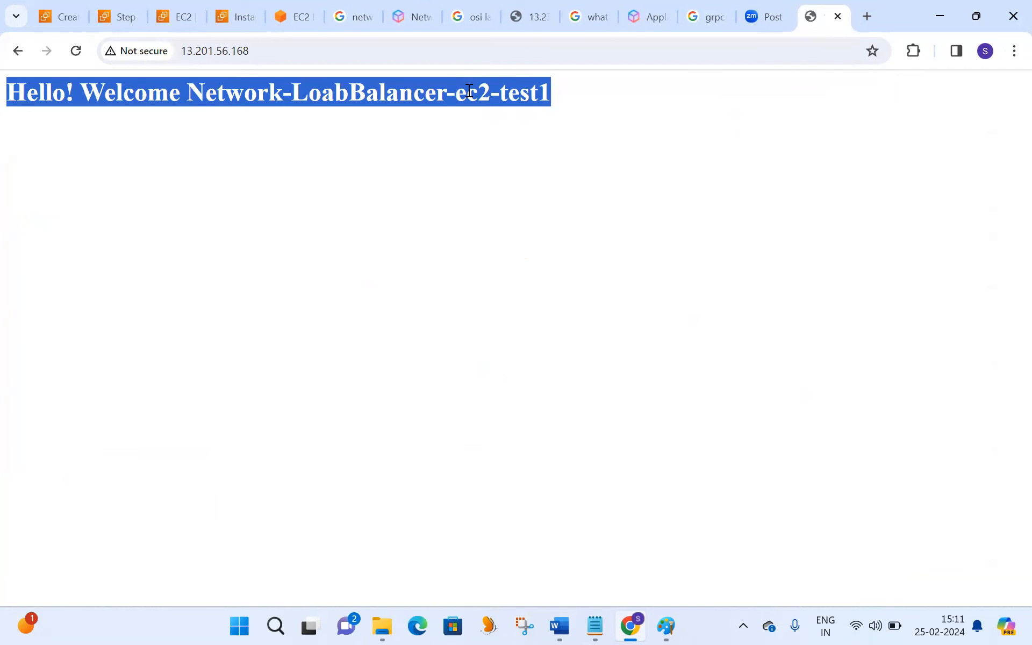
{"action": "left_click", "coordinate": [553, 94]}
- Return to the instances list, widen the Name column, open my-network-ec2-test22222 and copy its public IPv4 address
{"action": "left_click", "coordinate": [171, 17]}
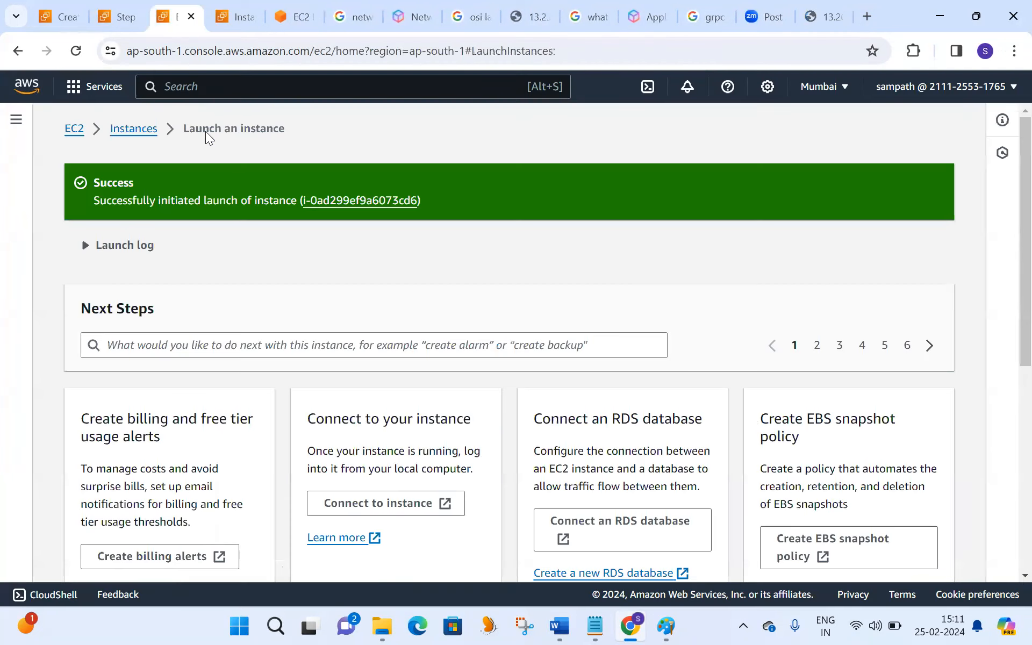
{"action": "left_click", "coordinate": [142, 133]}
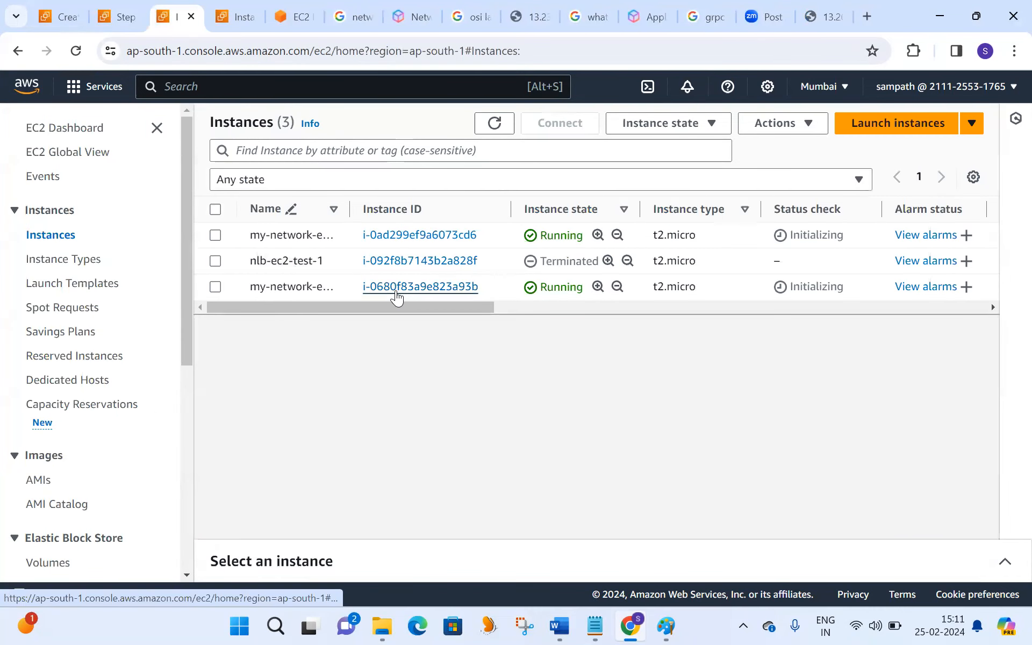
{"action": "left_click_drag", "start_coordinate": [349, 216], "coordinate": [429, 226]}
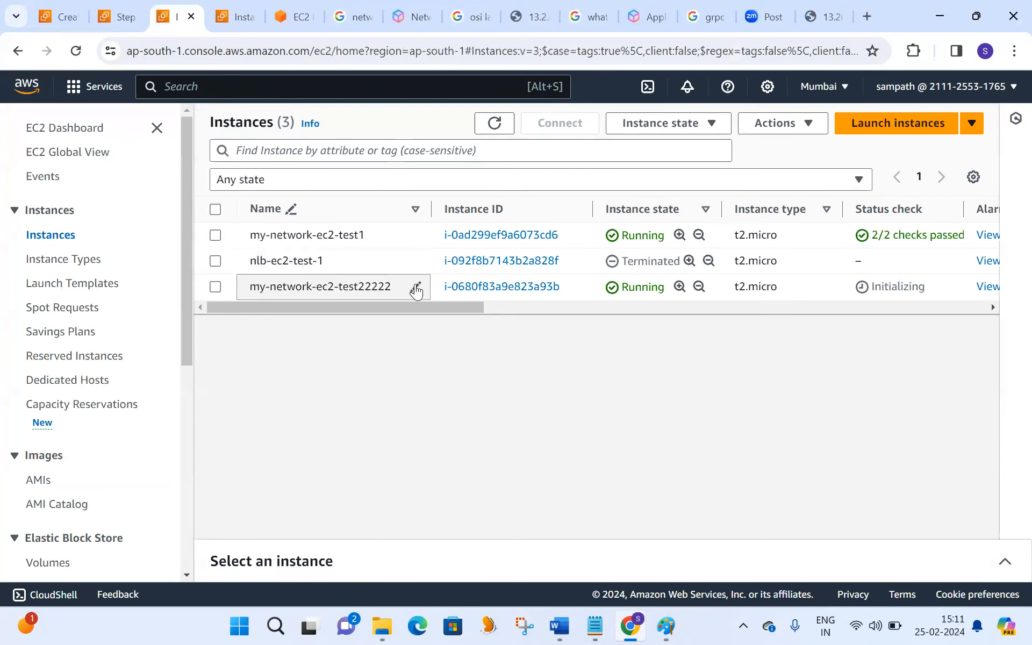
{"action": "left_click", "coordinate": [496, 291]}
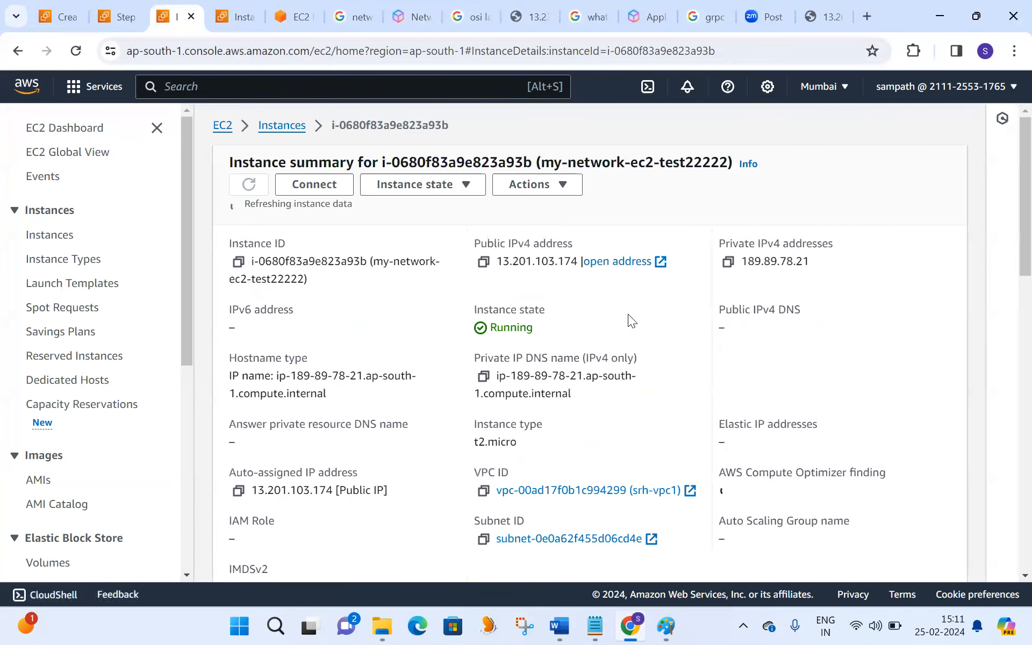
{"action": "left_click", "coordinate": [474, 257]}
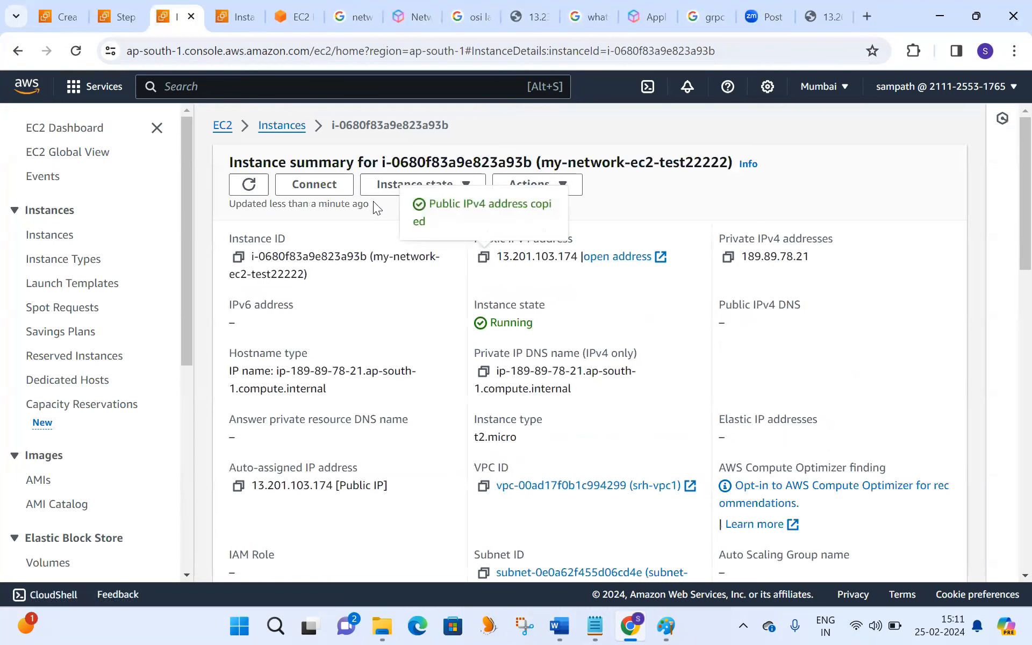
- Connect to my-network-ec2-test22222 through EC2 Instance Connect with the default ec2-user username
{"action": "left_click", "coordinate": [332, 191]}
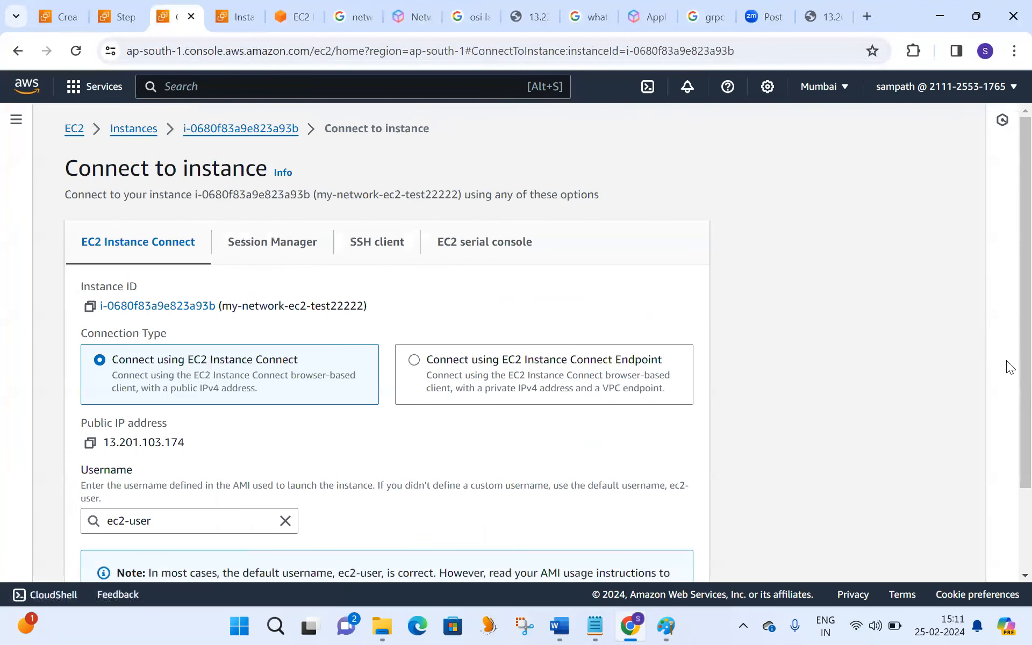
{"action": "scroll", "coordinate": [1006, 411], "scroll_direction": "down", "scroll_amount": 2}
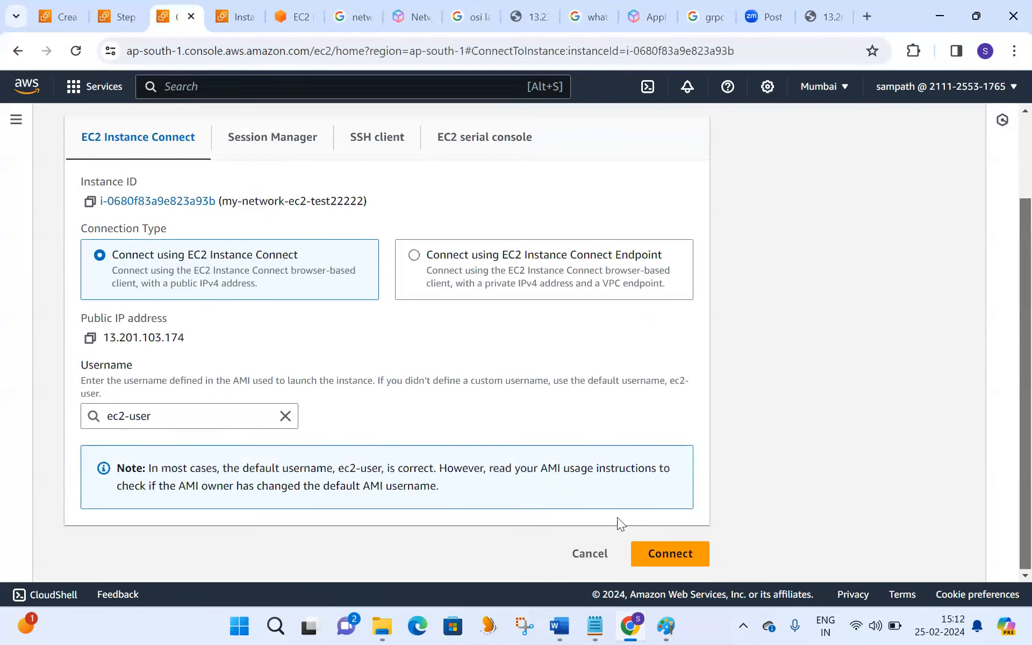
{"action": "left_click", "coordinate": [657, 554]}
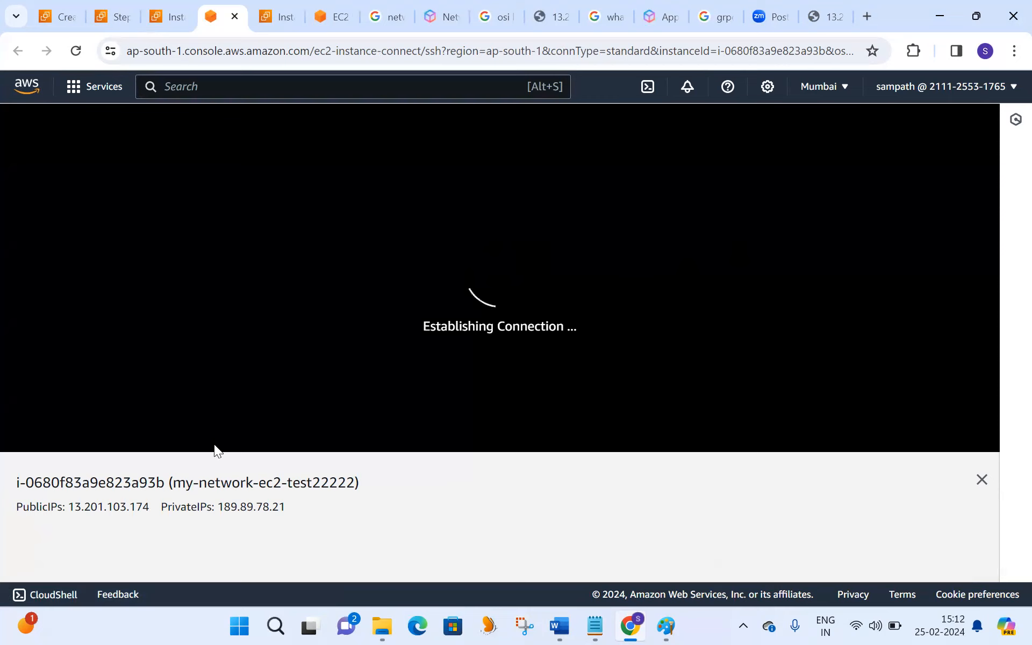
- Check for Apache processes on my-network-ec2-test22222 by running ps -ef | grep httpd
{"action": "triple_click", "coordinate": [324, 484]}
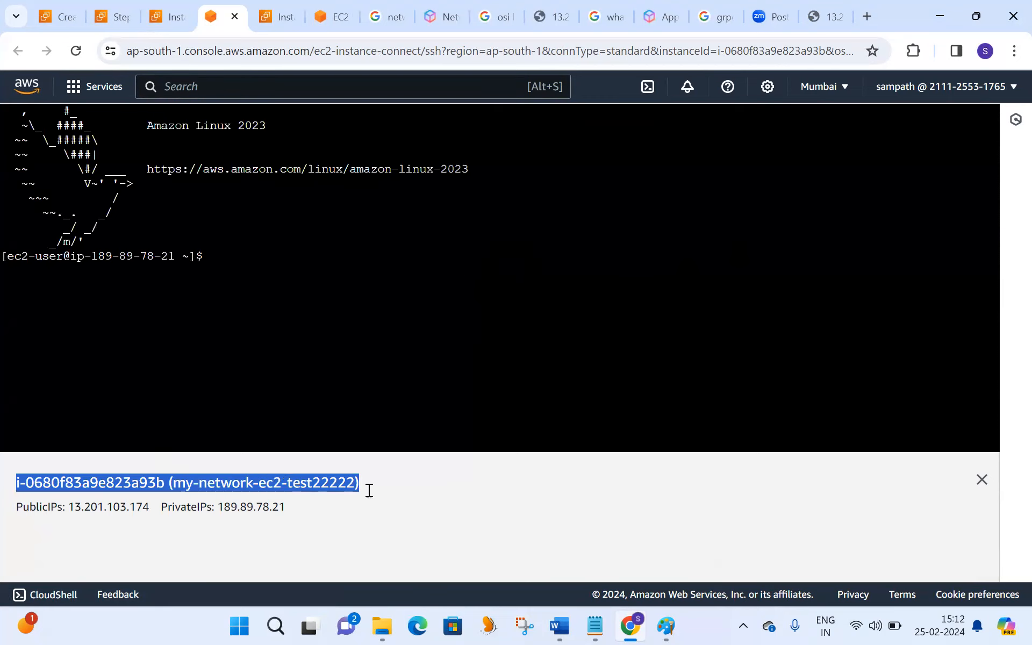
{"action": "left_click", "coordinate": [214, 256]}
{"action": "type", "text": "ps -e"}
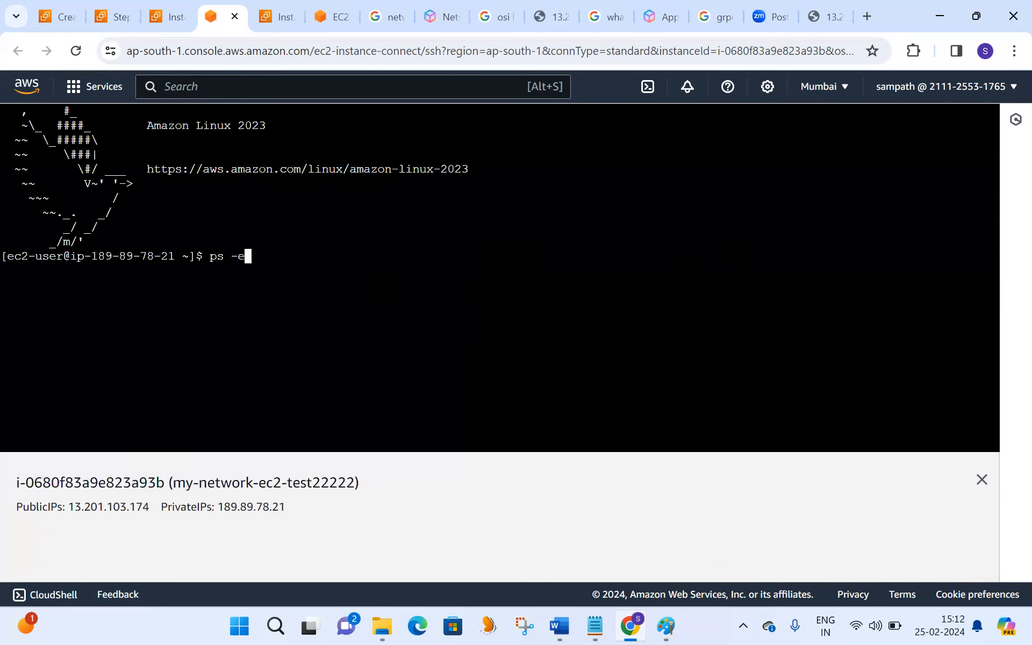
{"action": "type", "text": "f | grep httpd"}
{"action": "key", "text": "Return"}
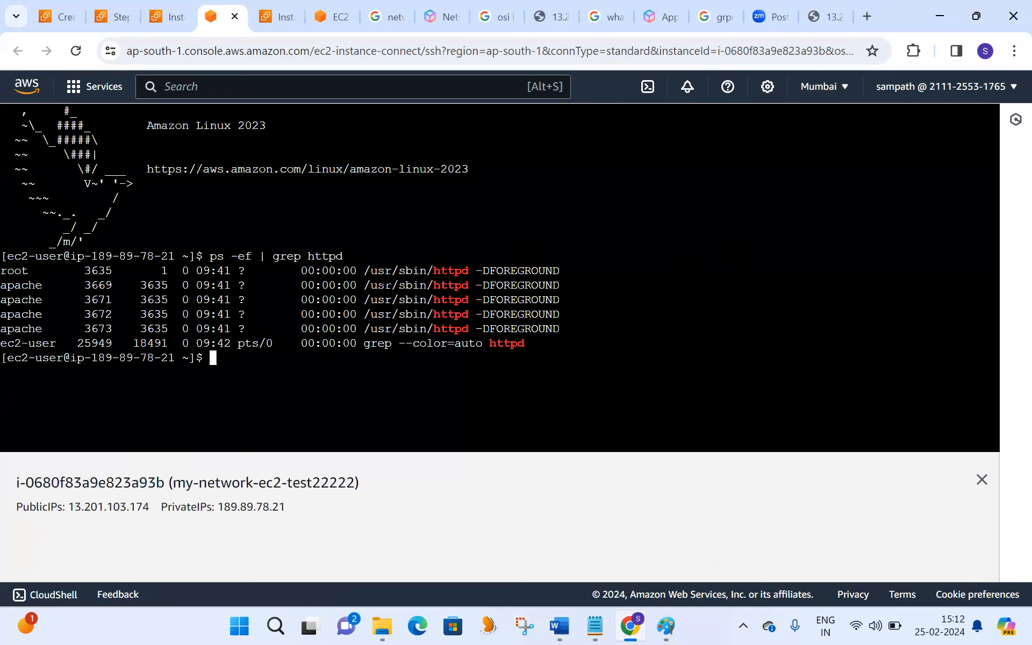
{"action": "key", "text": "Return"}
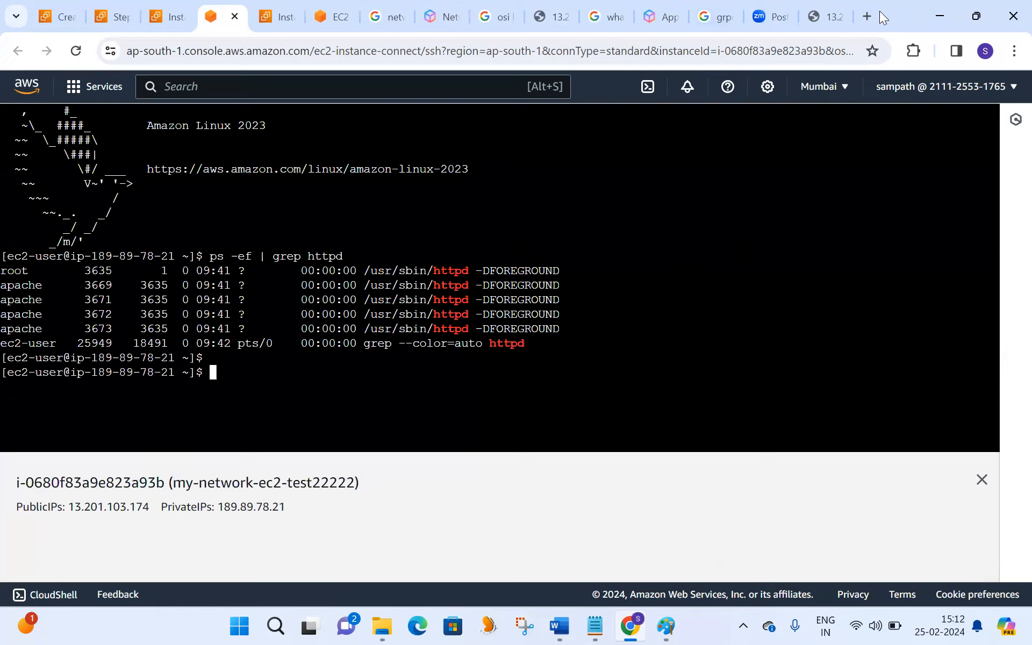
- Load my-network-ec2-test22222's web page in a new browser tab using the copied public IPv4 address
{"action": "left_click", "coordinate": [867, 16]}
{"action": "type", "text": "13.201.103.174"}
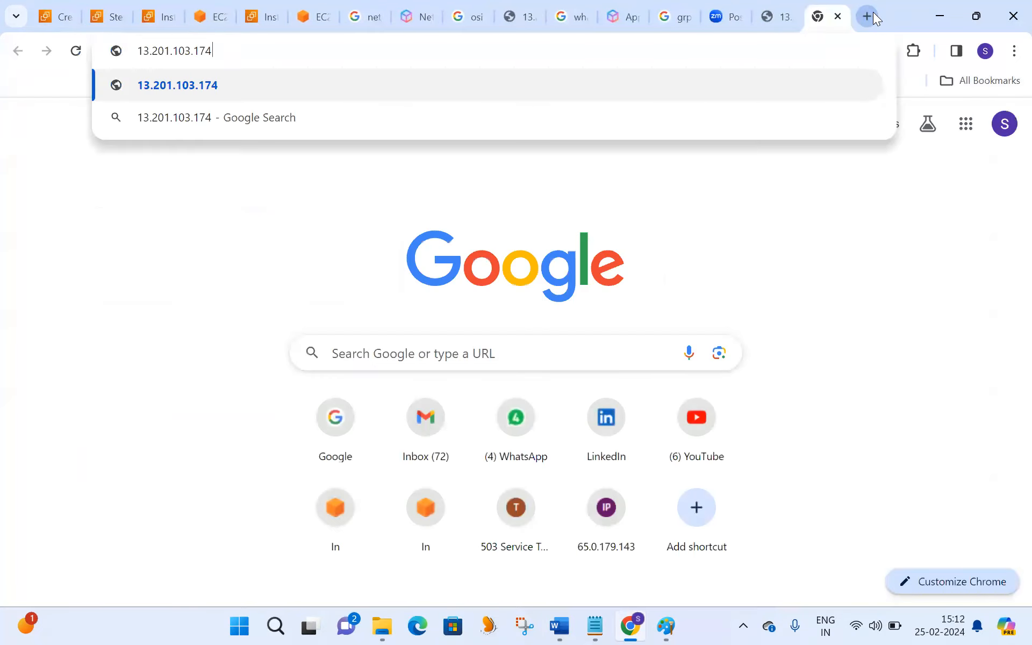
{"action": "key", "text": "Return"}
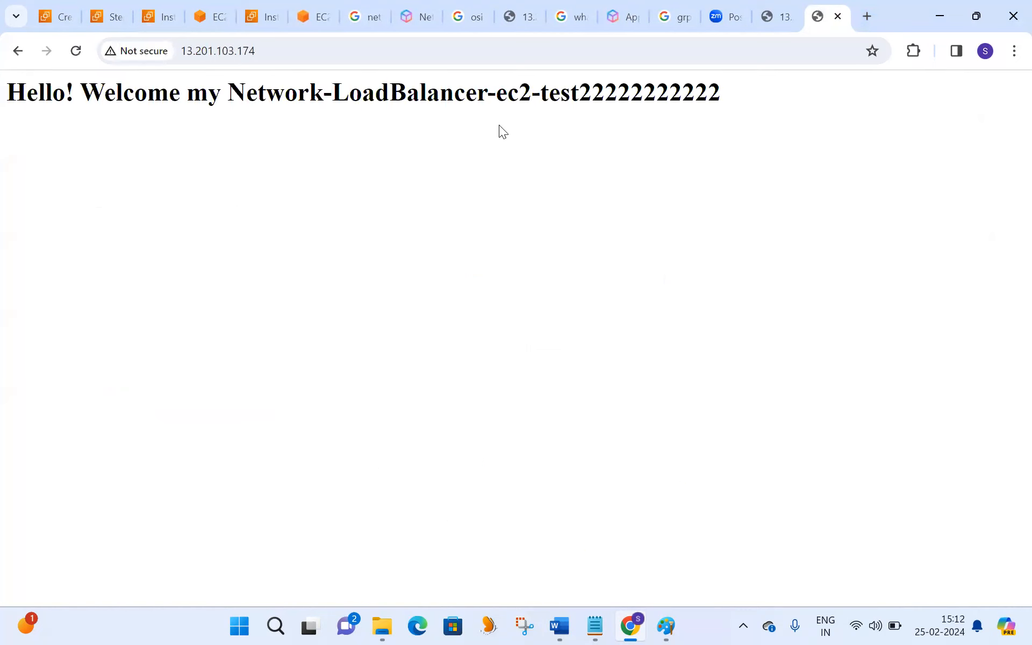
{"action": "triple_click", "coordinate": [325, 101]}
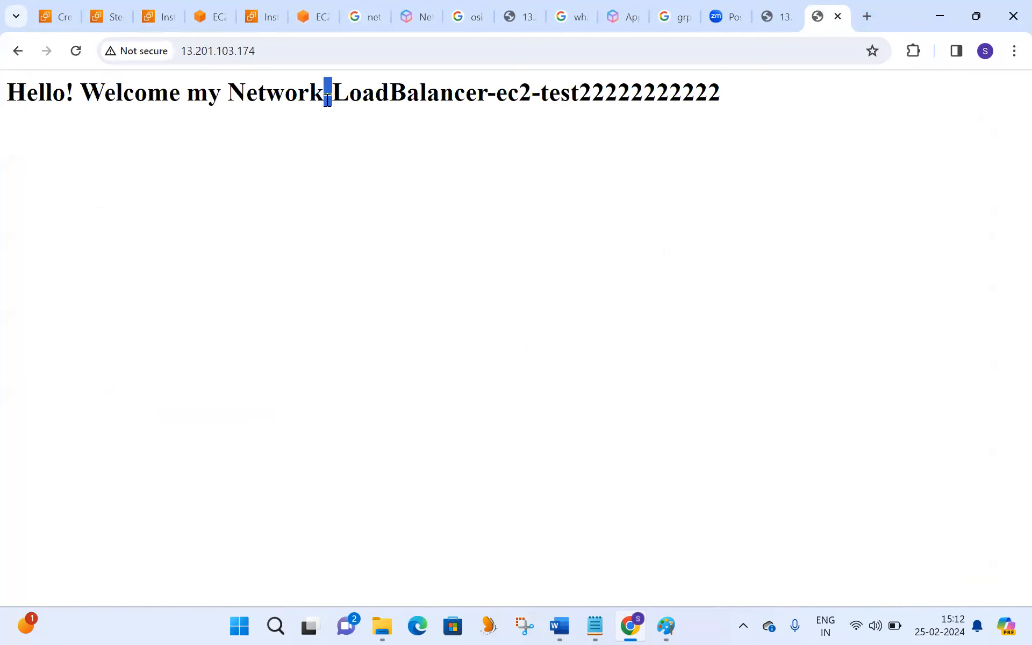
- Return to the target group creation form and name the target group network-load-target
{"action": "left_click", "coordinate": [164, 25]}
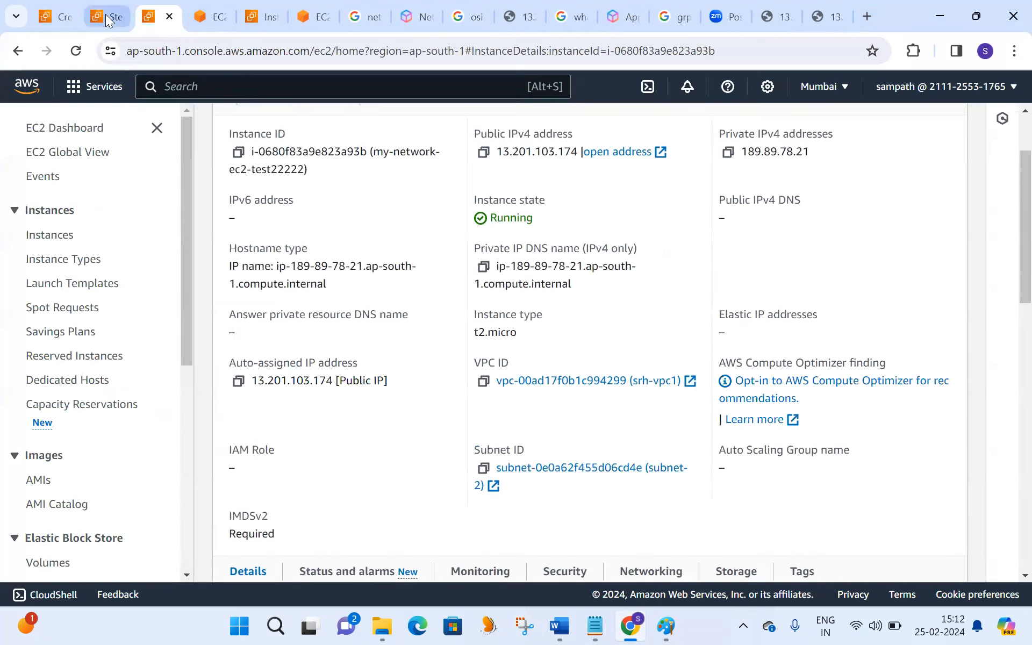
{"action": "left_click", "coordinate": [106, 15]}
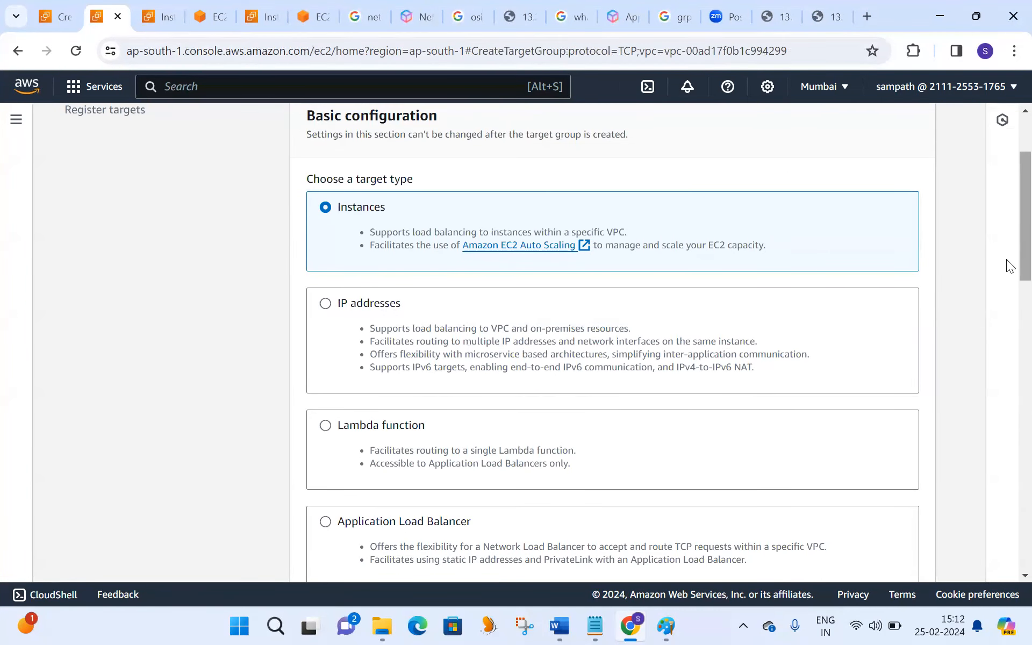
{"action": "scroll", "coordinate": [1010, 266], "scroll_direction": "down", "scroll_amount": 8}
{"action": "scroll", "coordinate": [1010, 398], "scroll_direction": "up", "scroll_amount": 2}
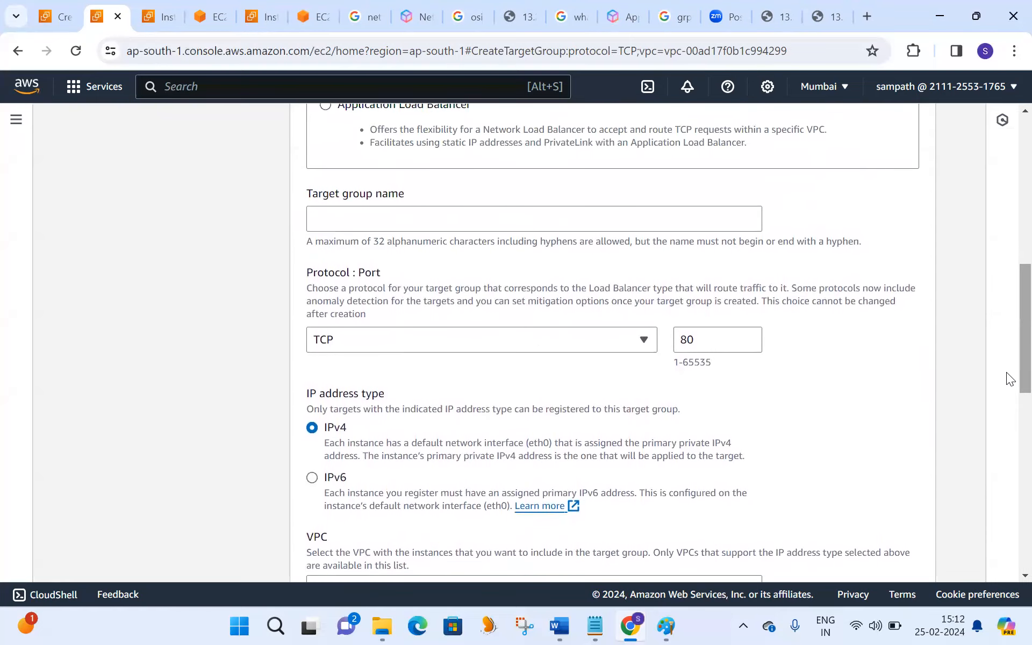
{"action": "left_click", "coordinate": [395, 223]}
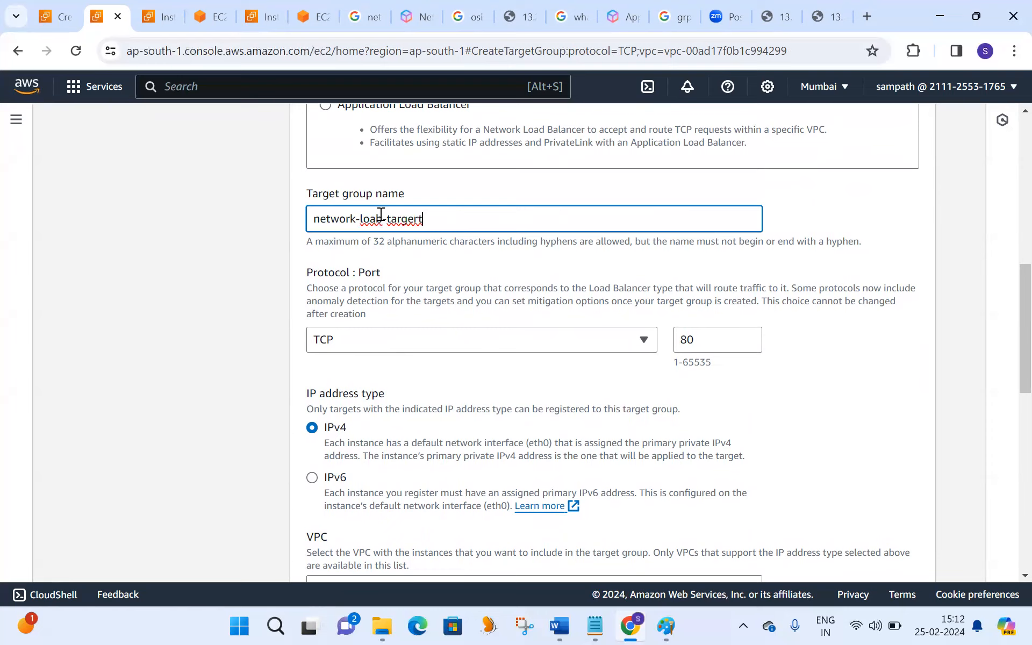
{"action": "left_click", "coordinate": [382, 218]}
{"action": "key", "text": "BackSpace"}
{"action": "type", "text": "d"}
{"action": "key", "text": "BackSpace"}
{"action": "key", "text": "BackSpace"}
- Choose TCP as the target group's protocol and keep srh-vpc1 as its VPC
{"action": "left_click", "coordinate": [466, 341]}
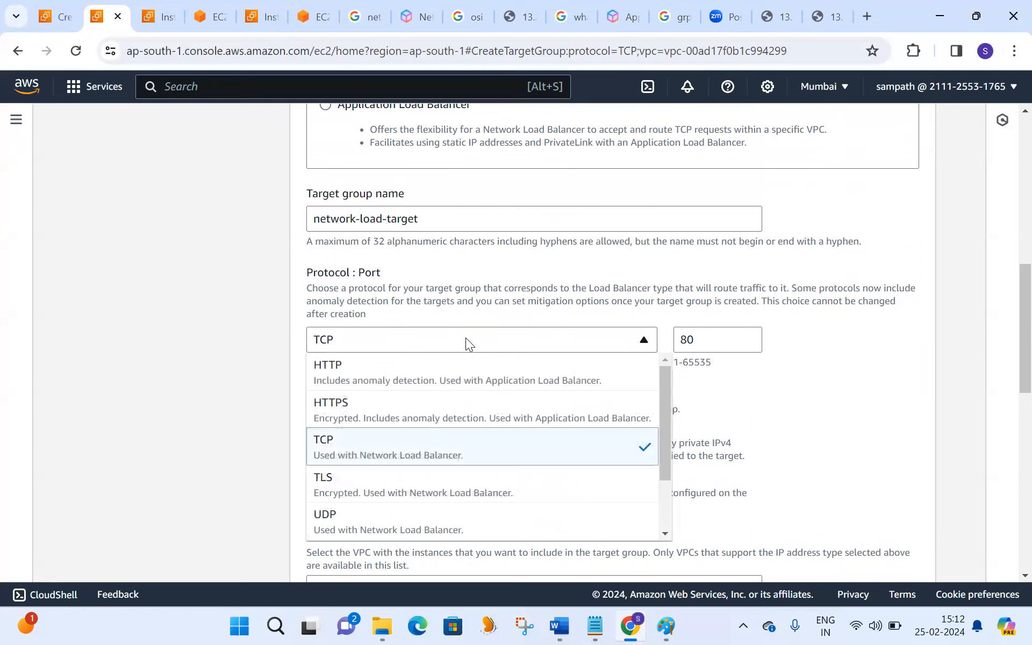
{"action": "left_click", "coordinate": [341, 446]}
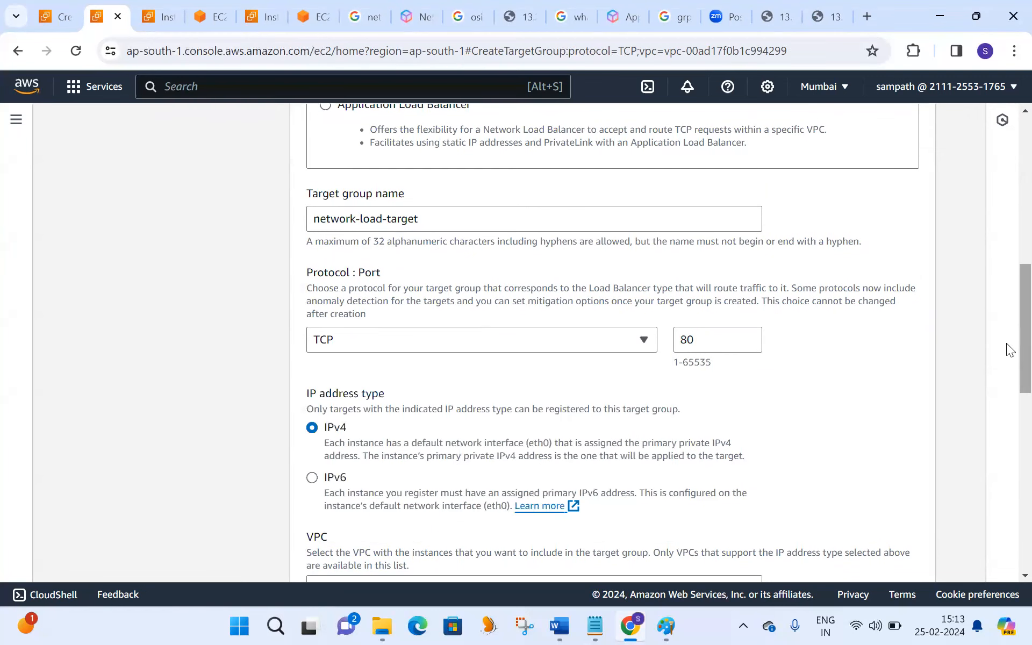
{"action": "scroll", "coordinate": [1006, 343], "scroll_direction": "down", "scroll_amount": 4}
{"action": "scroll", "coordinate": [1007, 424], "scroll_direction": "down", "scroll_amount": 1}
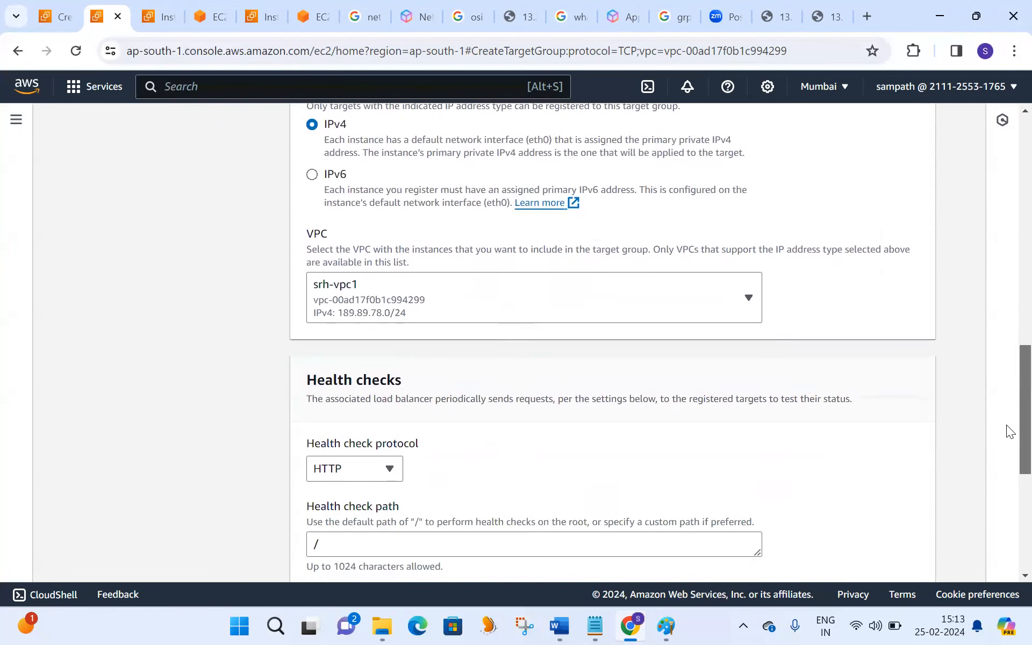
{"action": "left_click", "coordinate": [448, 304]}
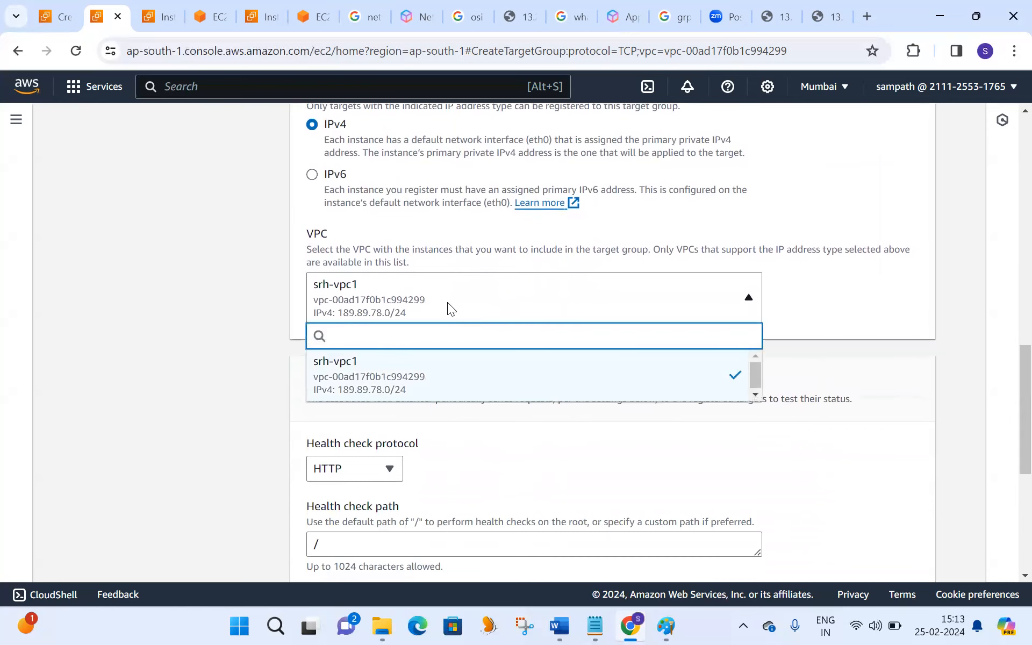
{"action": "left_click", "coordinate": [448, 302]}
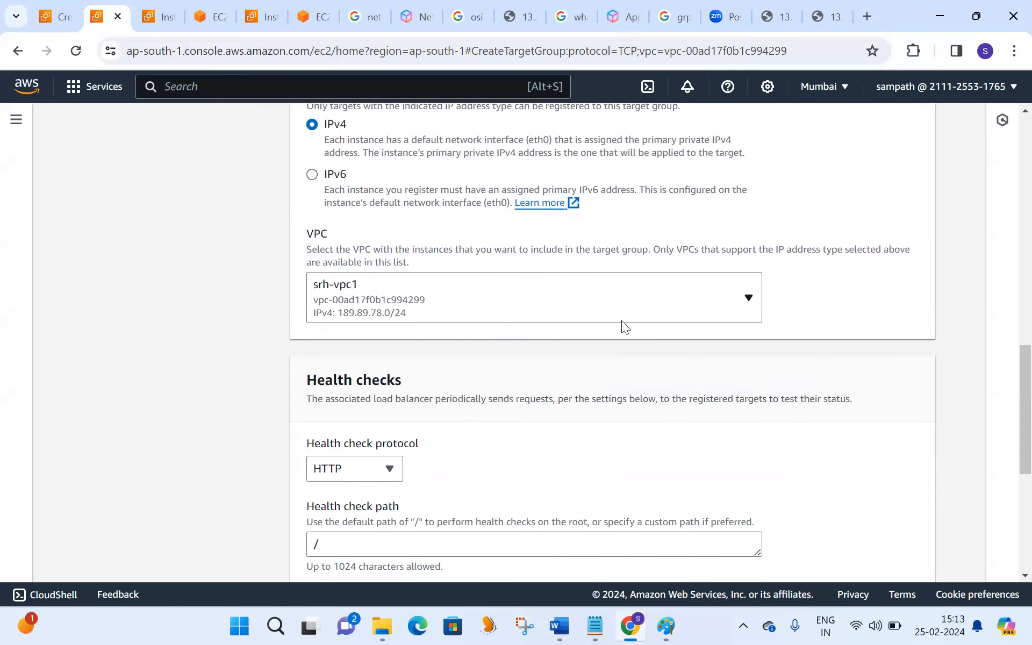
- Set the health check path to /index.html and proceed to registering targets
{"action": "scroll", "coordinate": [1008, 449], "scroll_direction": "down", "scroll_amount": 3}
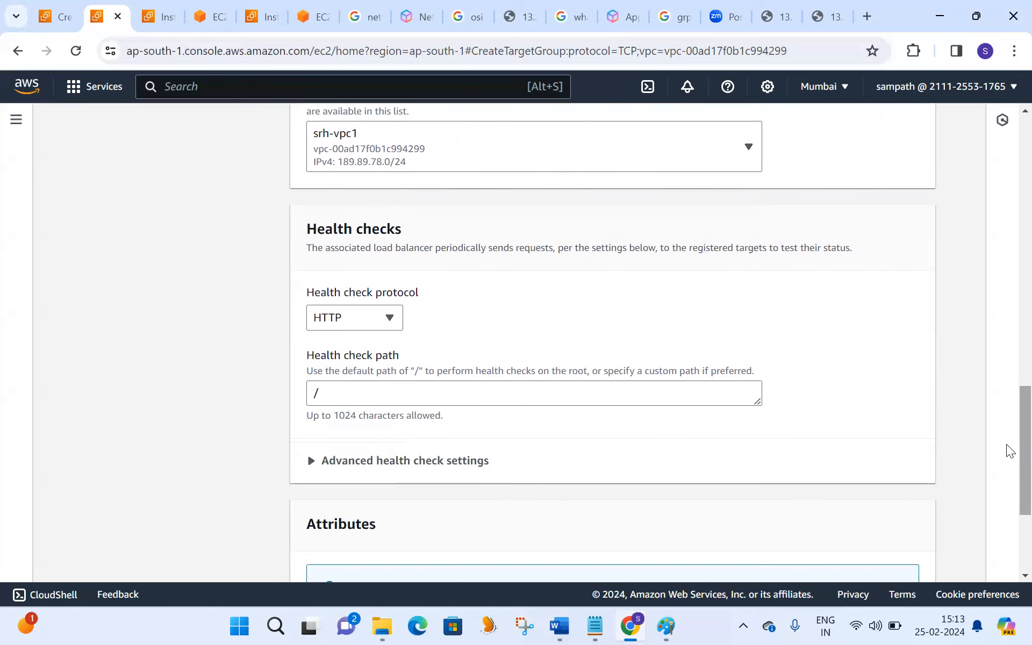
{"action": "left_click", "coordinate": [357, 395]}
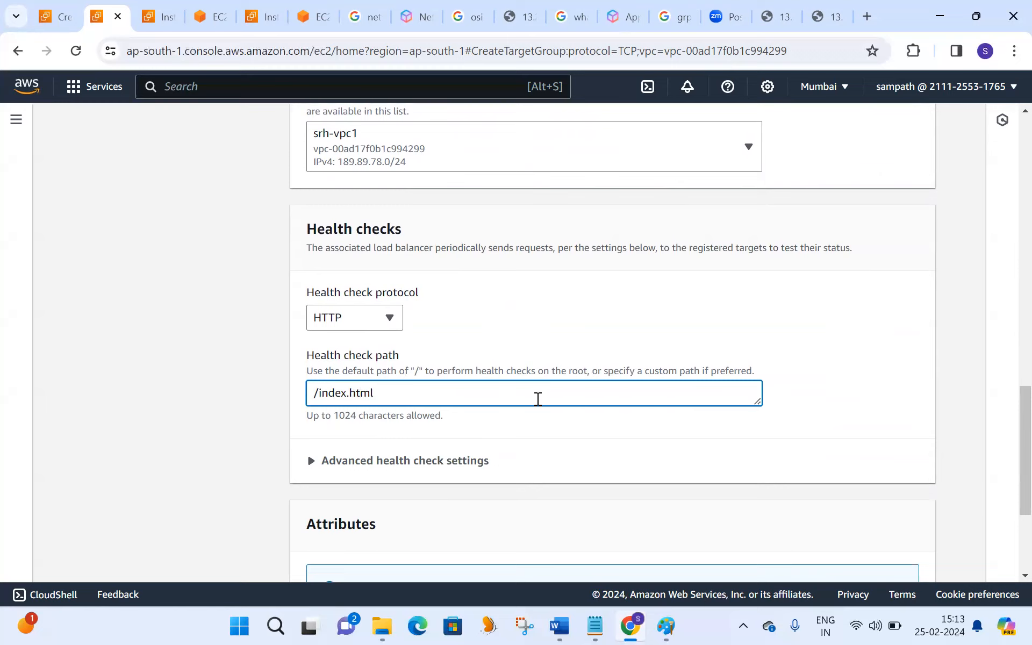
{"action": "scroll", "coordinate": [1008, 408], "scroll_direction": "down", "scroll_amount": 4}
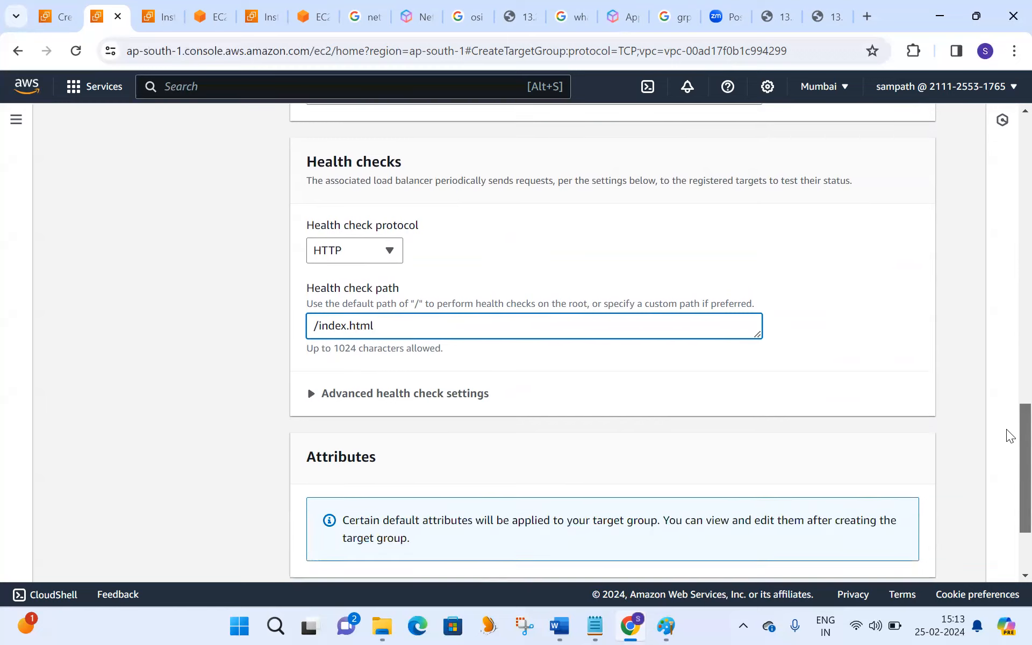
{"action": "left_click", "coordinate": [905, 556]}
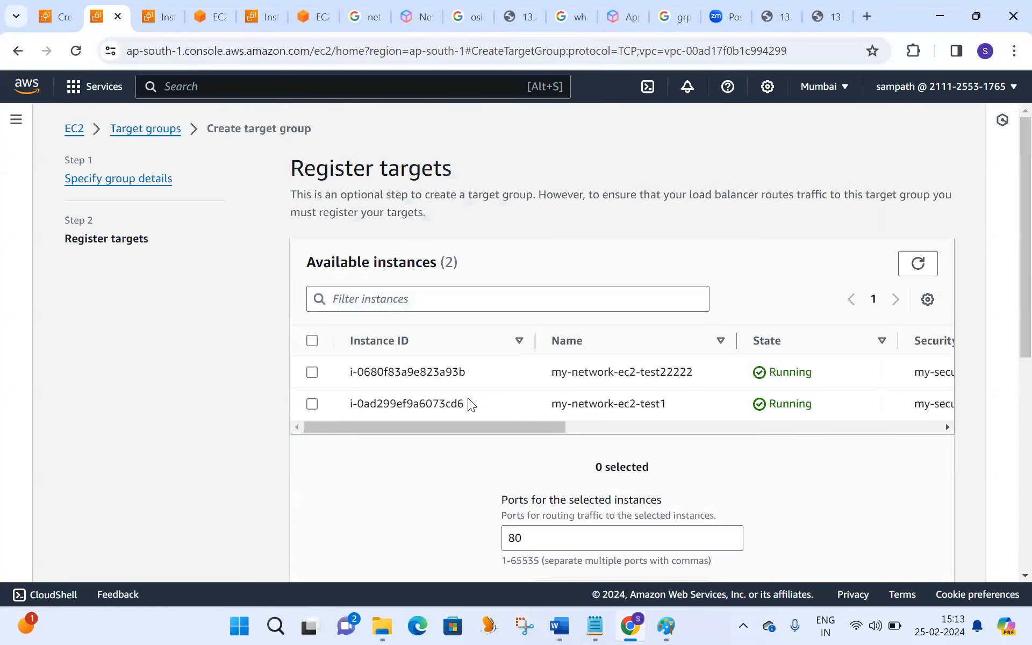
- Add my-network-ec2-test22222 and my-network-ec2-test1 as pending targets on port 80 and create the target group
{"action": "left_click", "coordinate": [312, 372]}
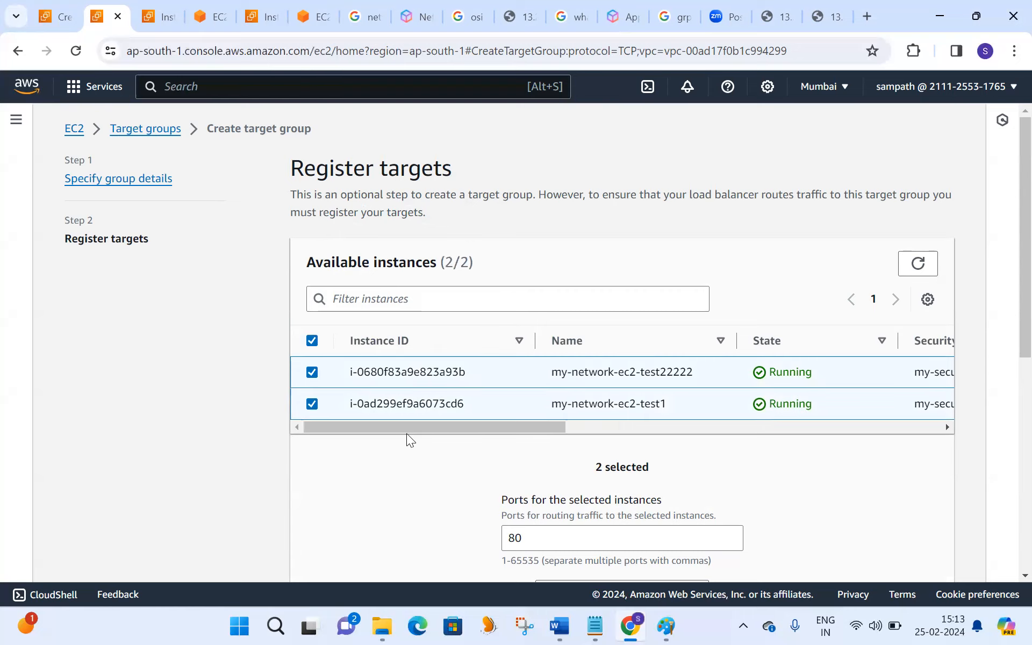
{"action": "mouse_move", "coordinate": [406, 425]}
{"action": "left_mouse_down"}
{"action": "mouse_move", "coordinate": [459, 428]}
{"action": "mouse_move", "coordinate": [416, 430]}
{"action": "left_mouse_up"}
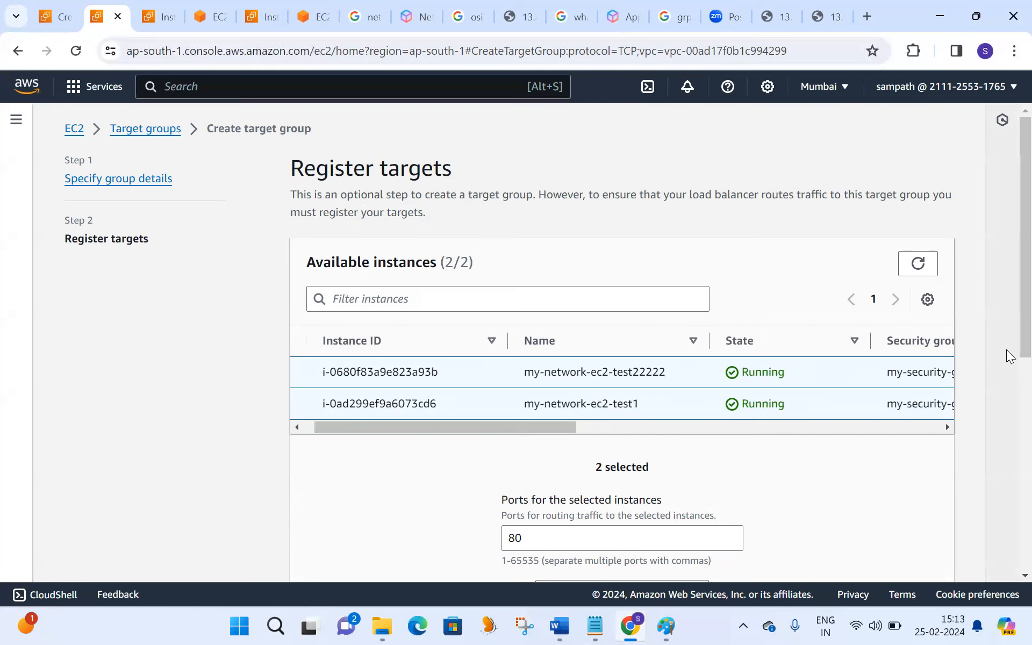
{"action": "scroll", "coordinate": [1007, 414], "scroll_direction": "down", "scroll_amount": 3}
{"action": "left_click", "coordinate": [626, 442]}
{"action": "scroll", "coordinate": [1008, 376], "scroll_direction": "down", "scroll_amount": 4}
{"action": "scroll", "coordinate": [1008, 398], "scroll_direction": "down", "scroll_amount": 2}
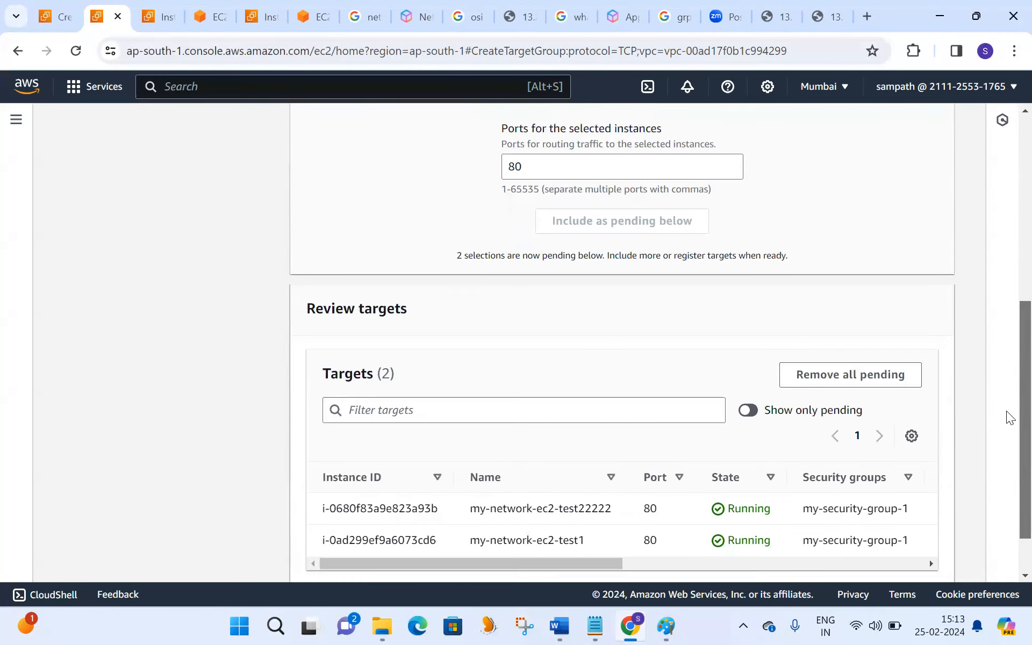
{"action": "left_click", "coordinate": [871, 559]}
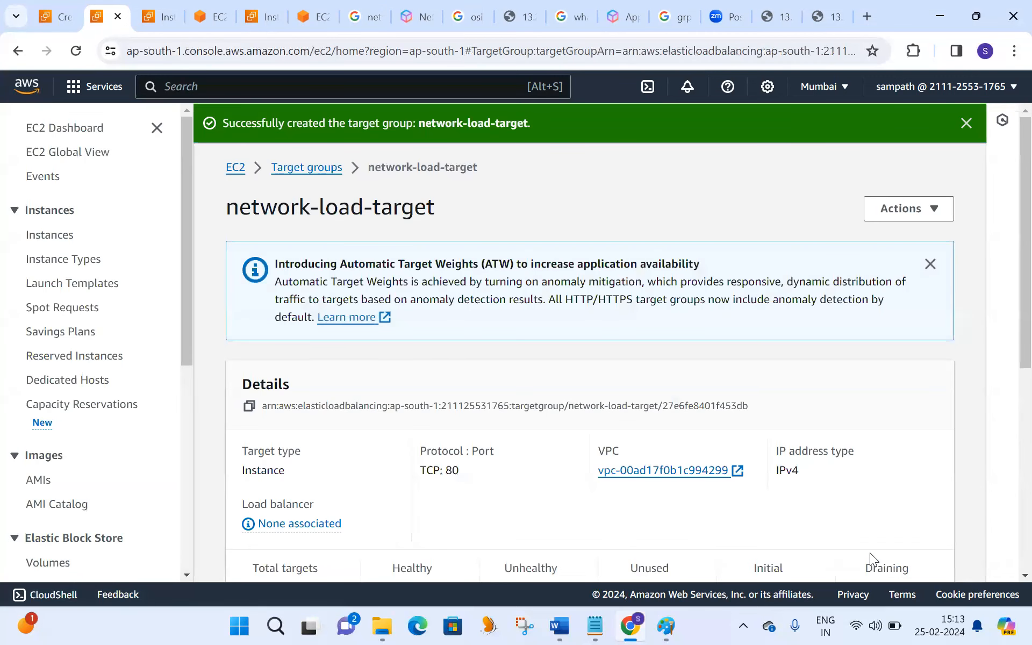
- Dismiss the Automatic Target Weights notice and view network-load-target in the target groups list with the details pane collapsed
{"action": "left_click", "coordinate": [930, 264]}
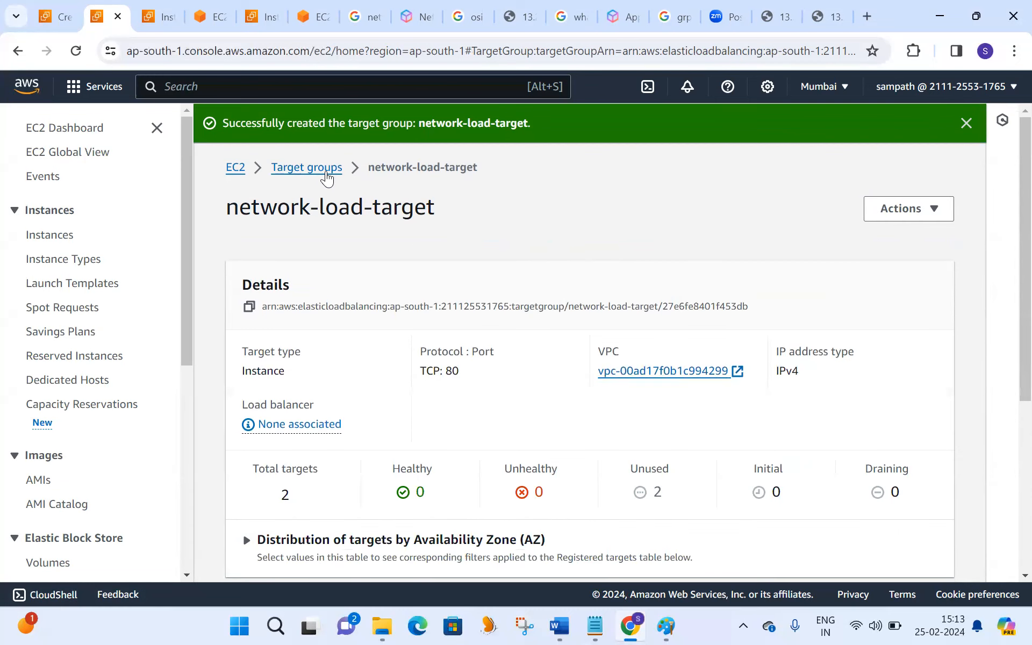
{"action": "left_click", "coordinate": [325, 169]}
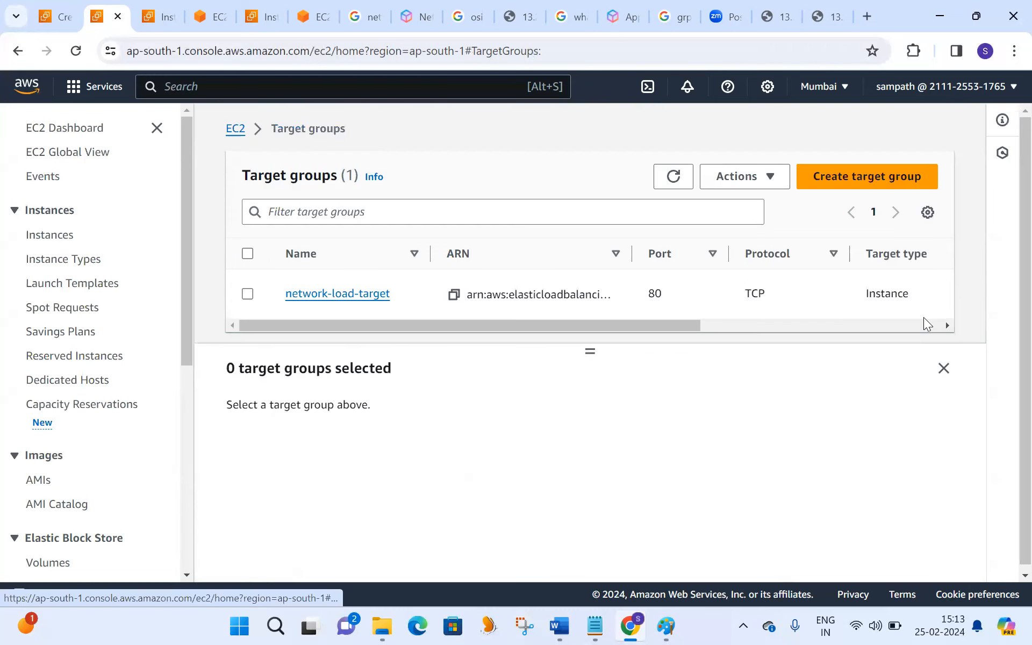
{"action": "left_click", "coordinate": [947, 371]}
{"action": "left_click_drag", "start_coordinate": [635, 324], "coordinate": [530, 349]}
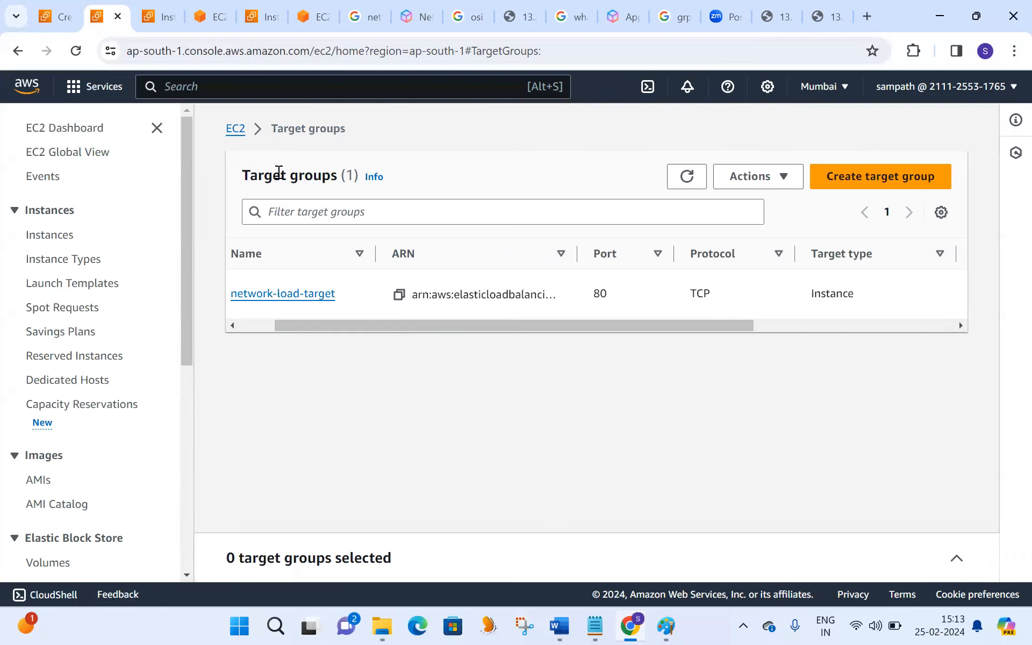
- Return to the load balancer form, refresh the target groups and forward the TCP:80 listener to network-load-target
{"action": "left_click", "coordinate": [68, 23]}
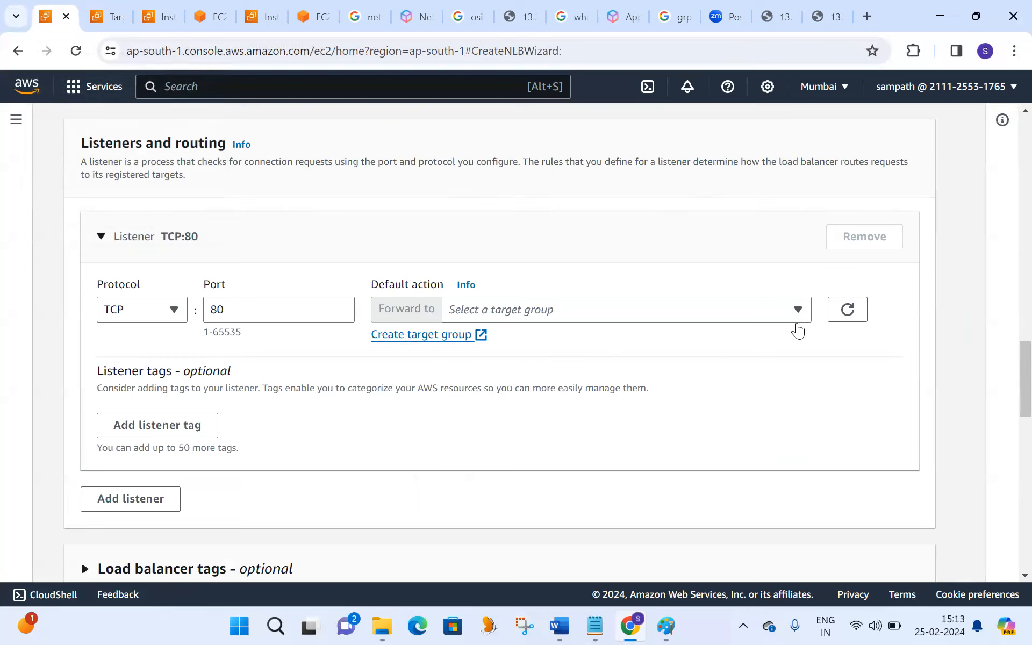
{"action": "left_click", "coordinate": [847, 310]}
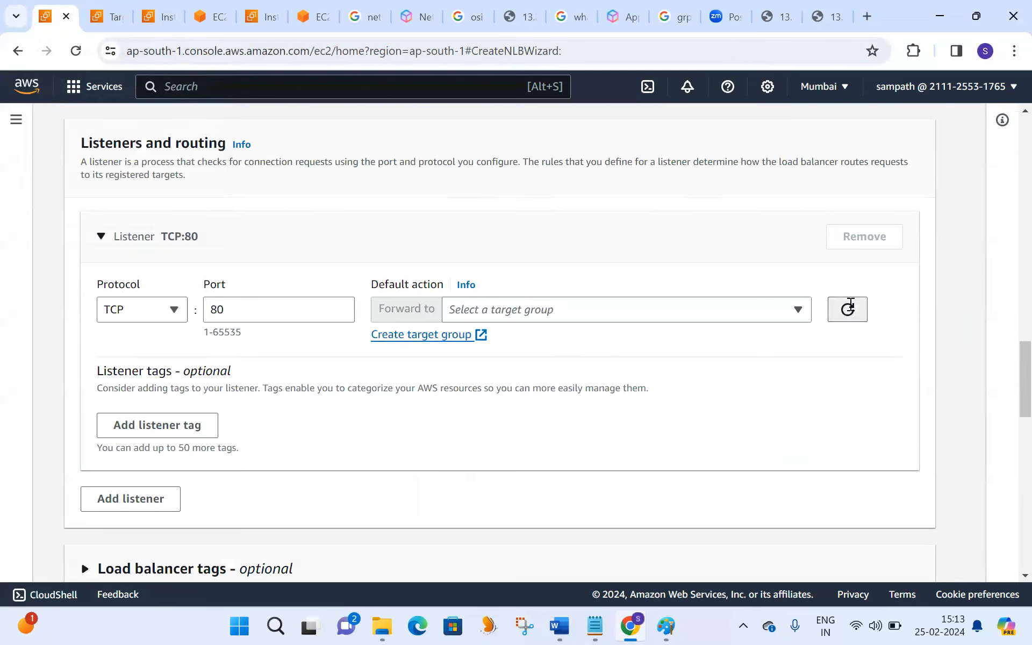
{"action": "left_click", "coordinate": [800, 310]}
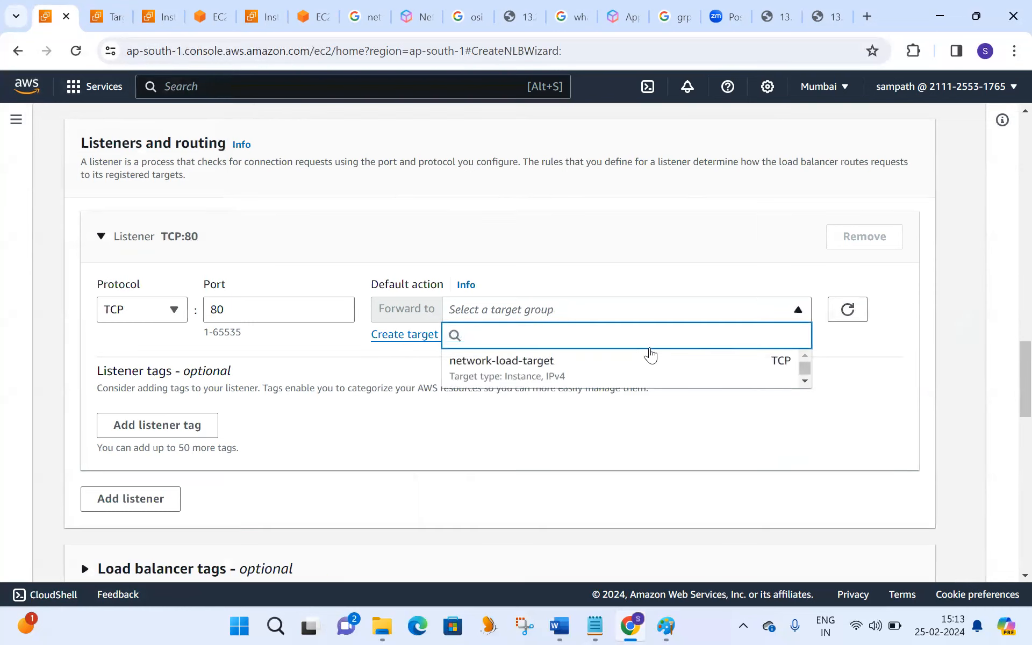
{"action": "left_click", "coordinate": [553, 368]}
- Review the optional settings and configuration summary, leave the accelerator disabled and create the network-nlb-test load balancer
{"action": "scroll", "coordinate": [1007, 409], "scroll_direction": "down", "scroll_amount": 1}
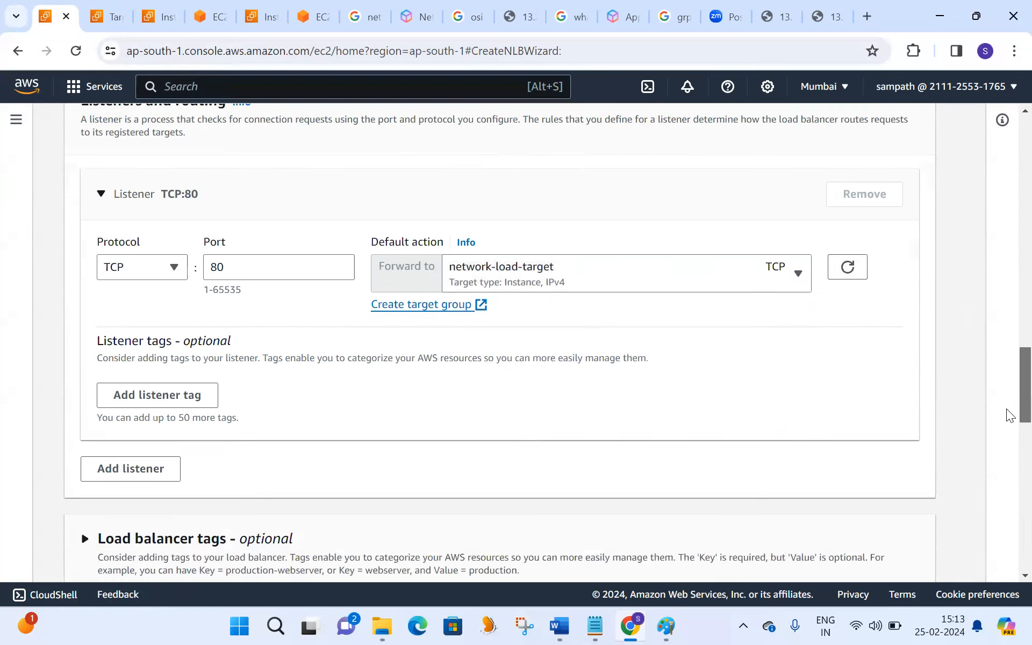
{"action": "scroll", "coordinate": [1006, 409], "scroll_direction": "down", "scroll_amount": 5}
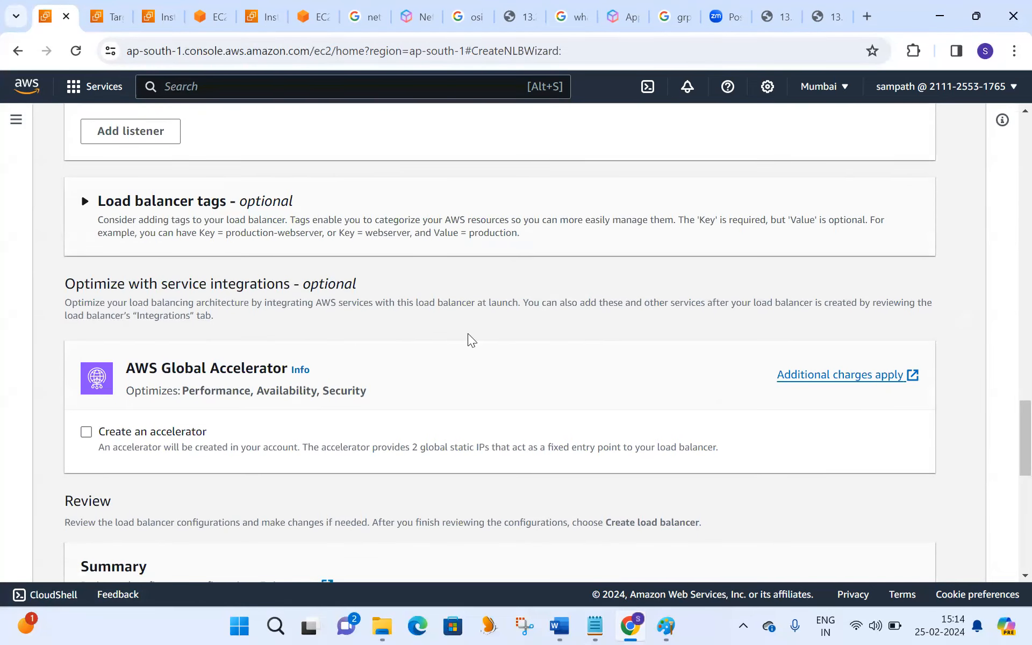
{"action": "scroll", "coordinate": [1006, 459], "scroll_direction": "down", "scroll_amount": 4}
{"action": "scroll", "coordinate": [1006, 428], "scroll_direction": "up", "scroll_amount": 4}
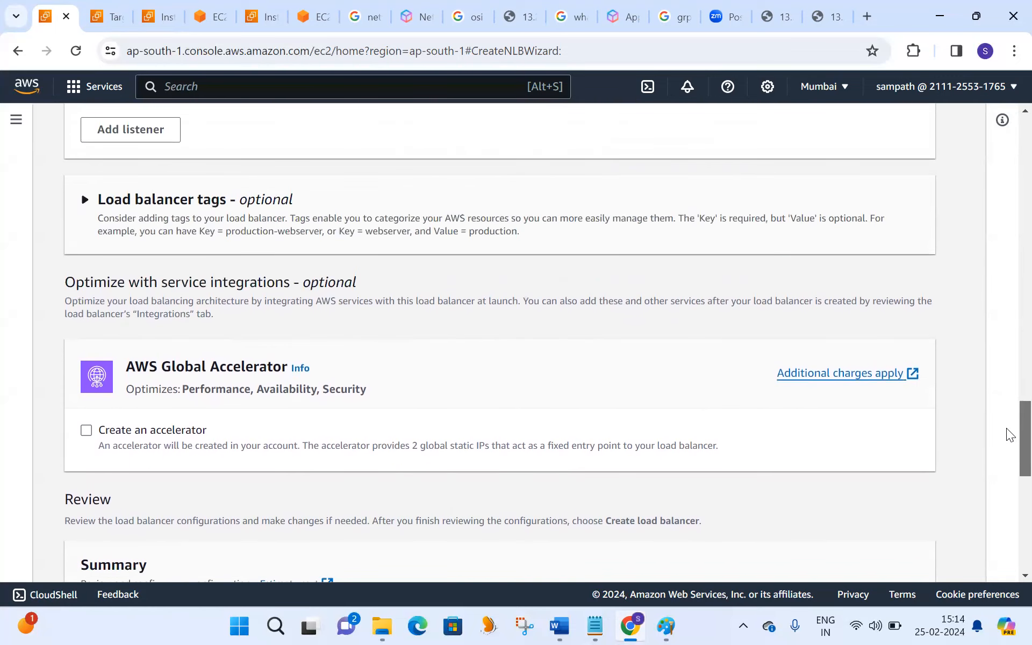
{"action": "scroll", "coordinate": [1006, 434], "scroll_direction": "down", "scroll_amount": 1}
{"action": "scroll", "coordinate": [1007, 467], "scroll_direction": "down", "scroll_amount": 4}
{"action": "scroll", "coordinate": [1007, 473], "scroll_direction": "down", "scroll_amount": 2}
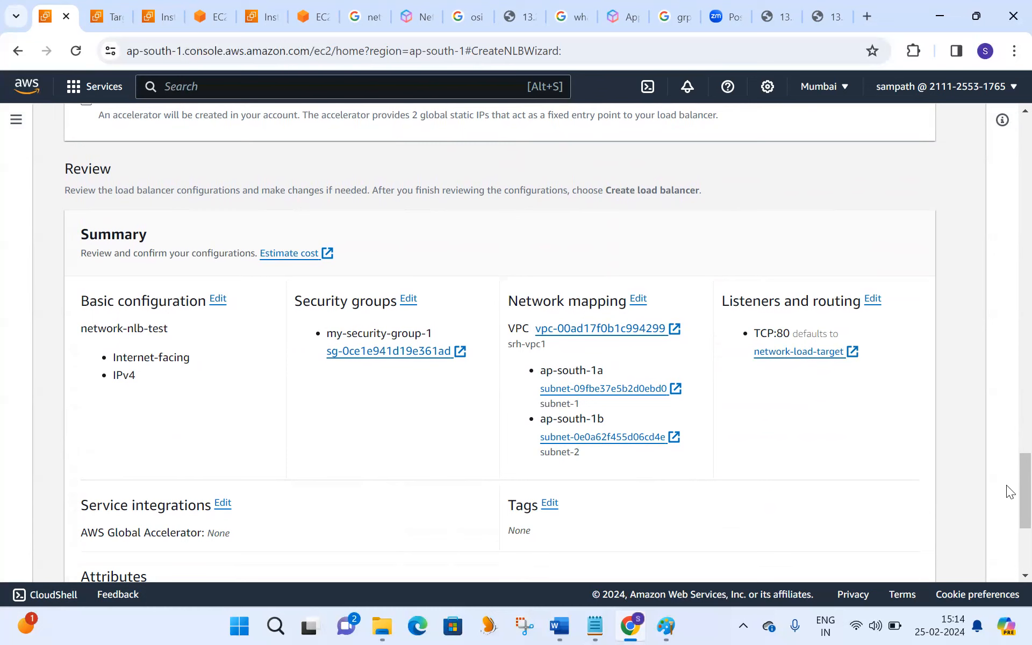
{"action": "scroll", "coordinate": [1007, 511], "scroll_direction": "down", "scroll_amount": 3}
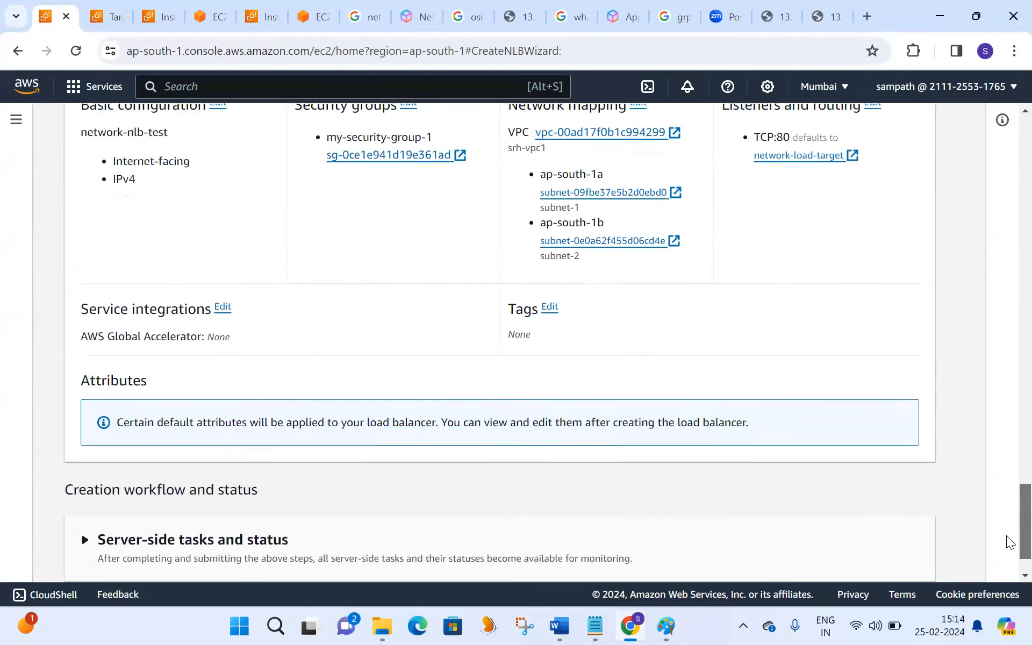
{"action": "scroll", "coordinate": [1007, 536], "scroll_direction": "down", "scroll_amount": 1}
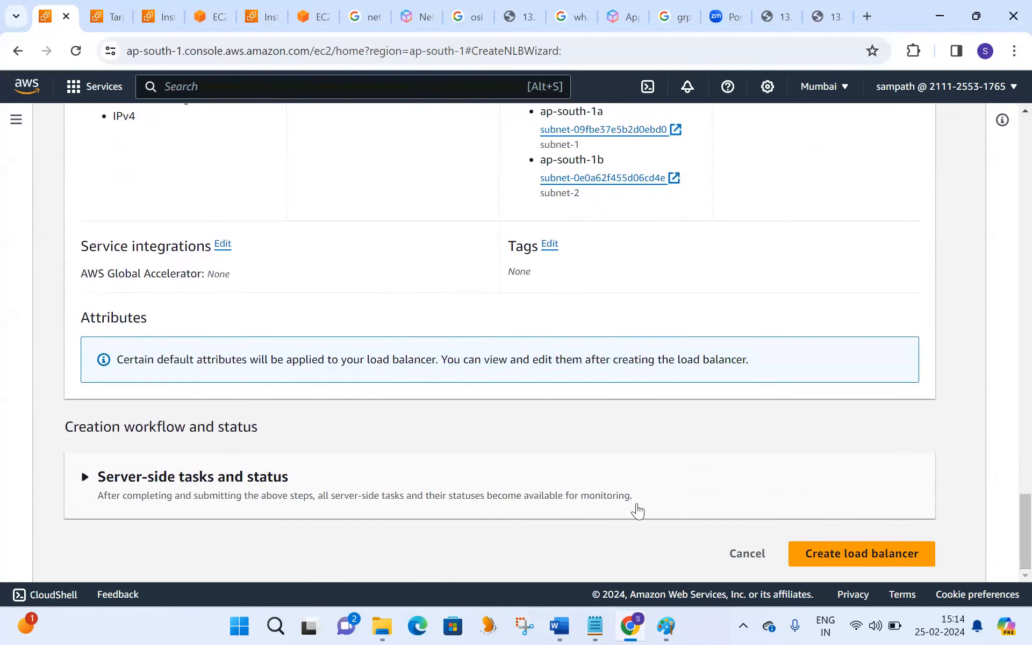
{"action": "left_click", "coordinate": [881, 554]}
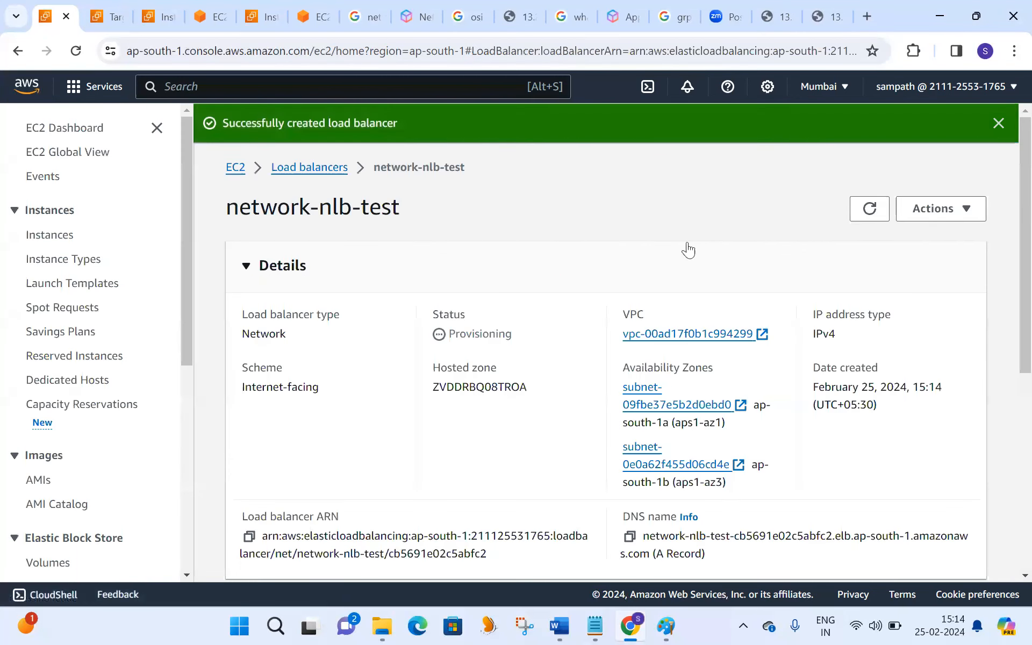
- Refresh the network-nlb-test details to check its provisioning status
{"action": "left_click", "coordinate": [869, 209]}
{"action": "double_click", "coordinate": [473, 329]}
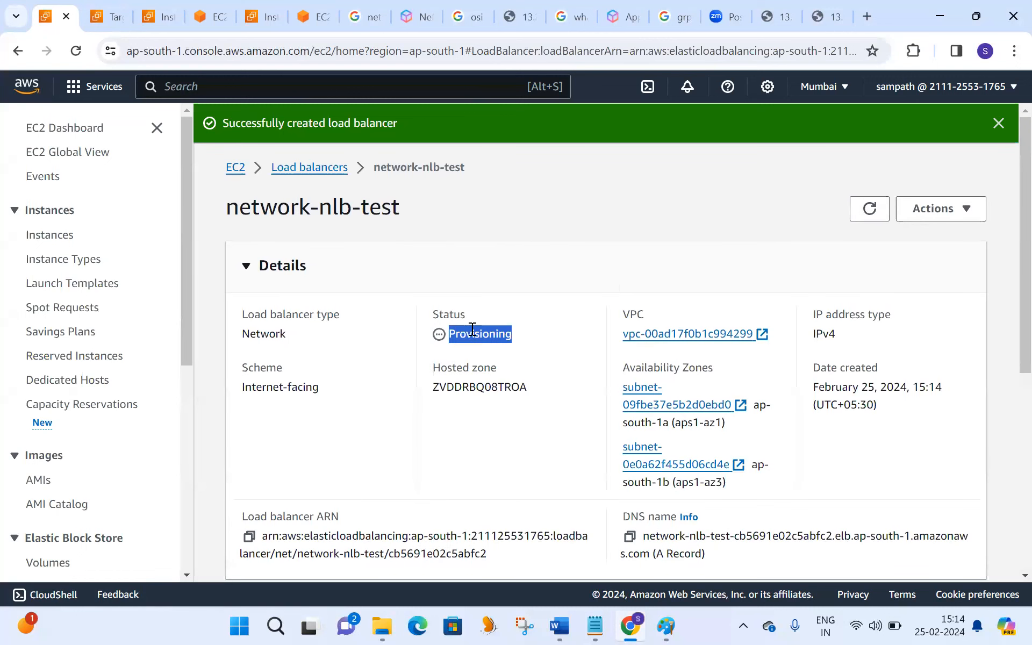
{"action": "left_click", "coordinate": [869, 220]}
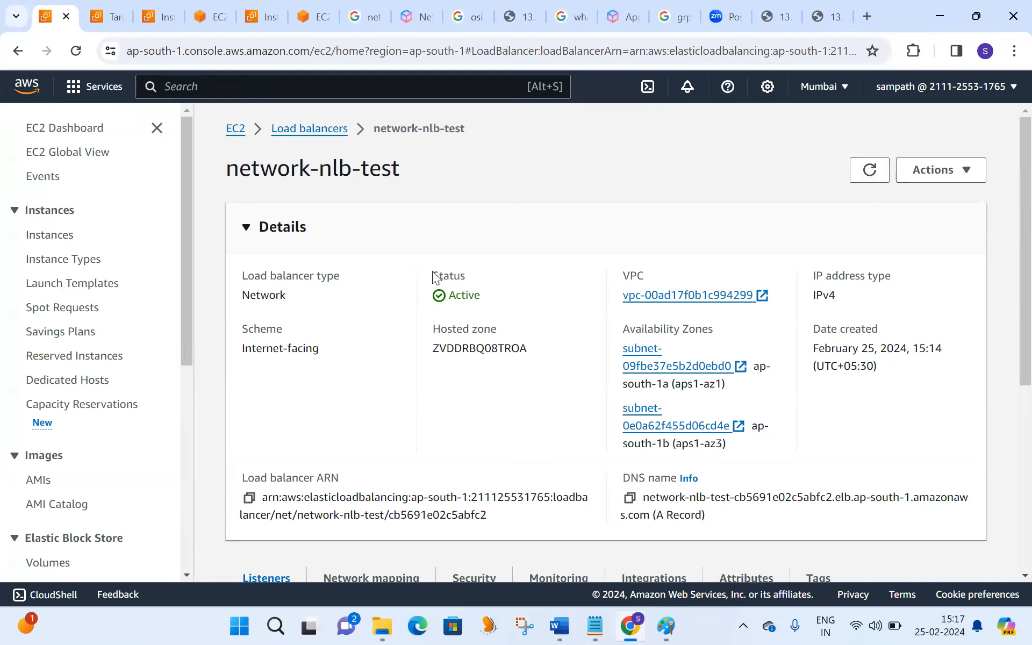
- Reopen network-nlb-test from the load balancers list, copy its DNS name and view its Listeners section
{"action": "left_click", "coordinate": [309, 132]}
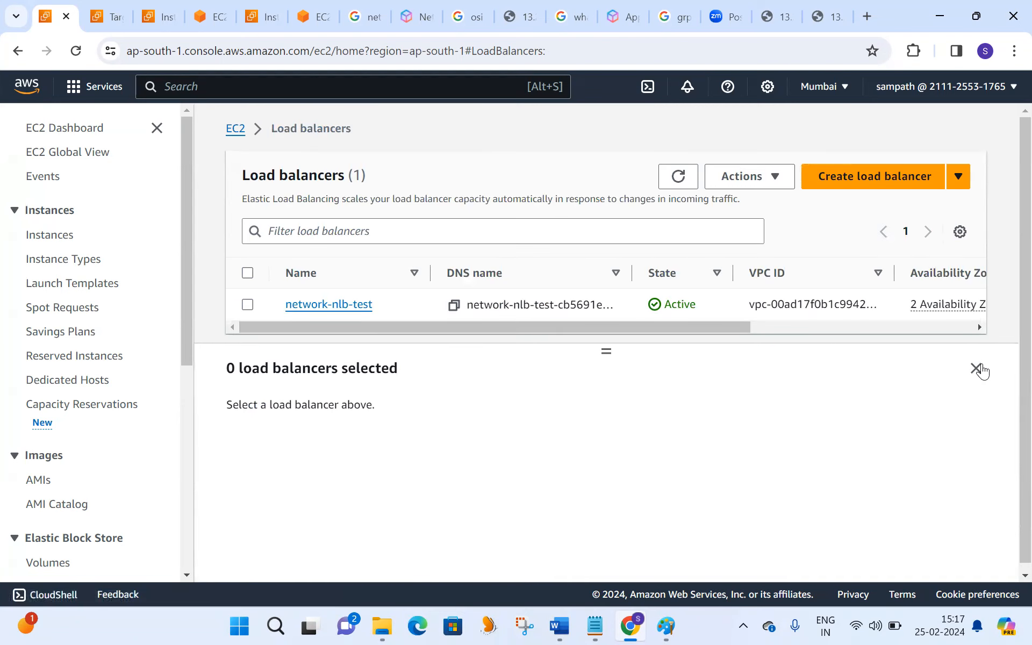
{"action": "left_click", "coordinate": [342, 304]}
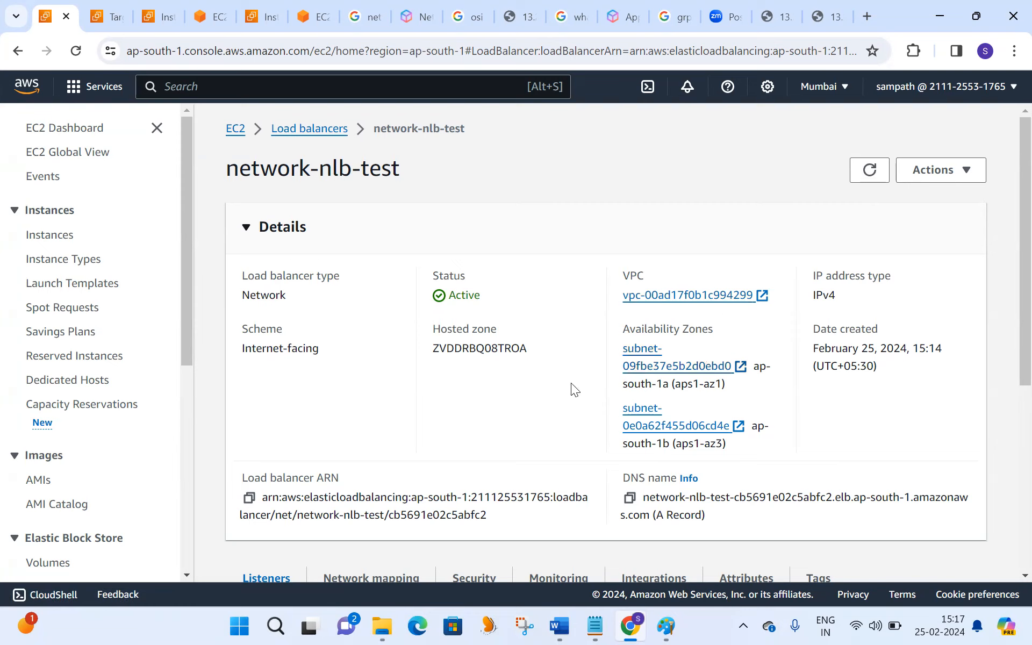
{"action": "left_click", "coordinate": [630, 498]}
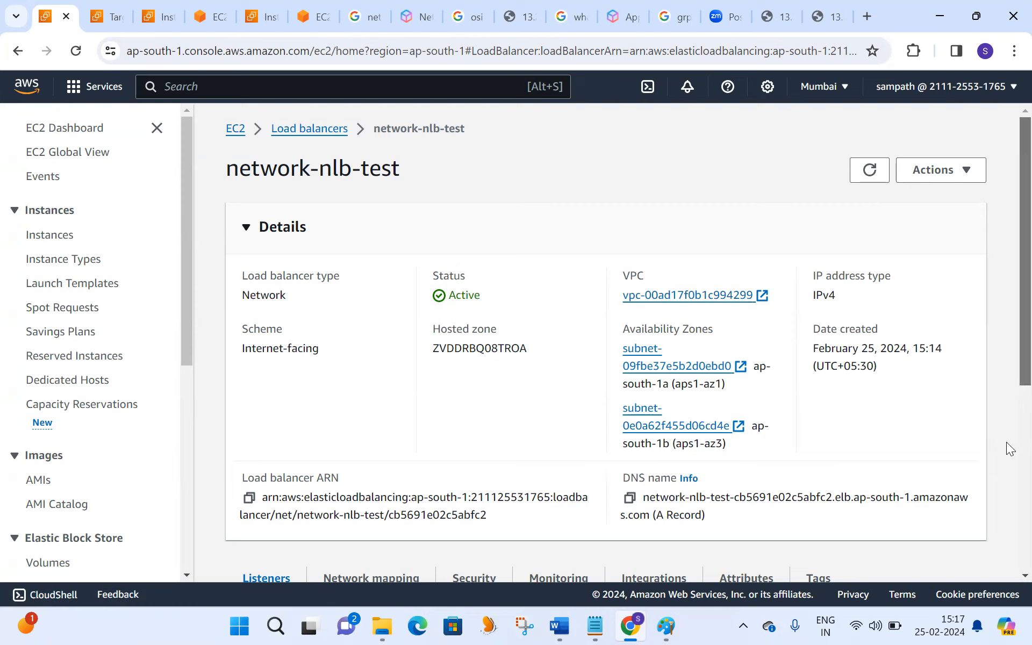
{"action": "scroll", "coordinate": [1006, 442], "scroll_direction": "down", "scroll_amount": 4}
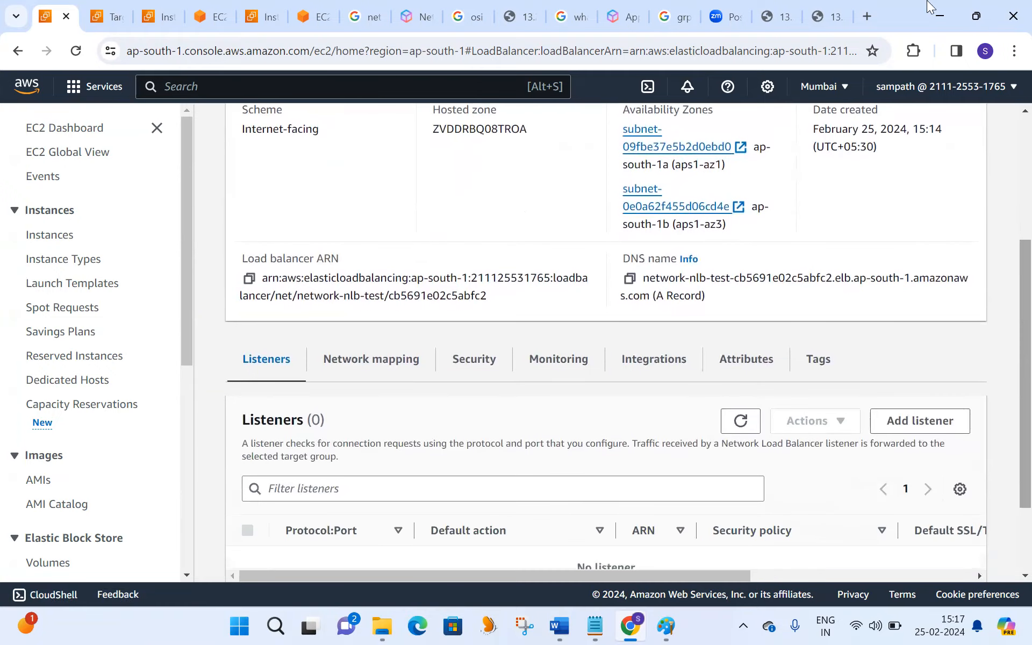
- Open the copied network-nlb-test DNS name in a new browser tab and reload the page to test which instance responds
{"action": "left_click", "coordinate": [868, 12]}
{"action": "key", "text": "ctrl+v"}
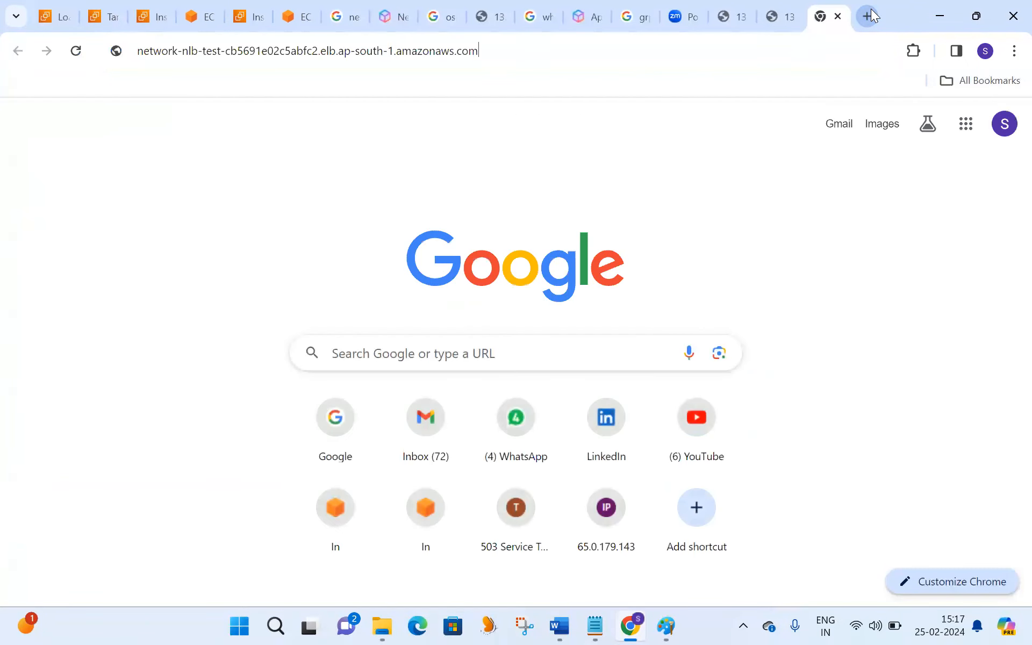
{"action": "key", "text": "Return"}
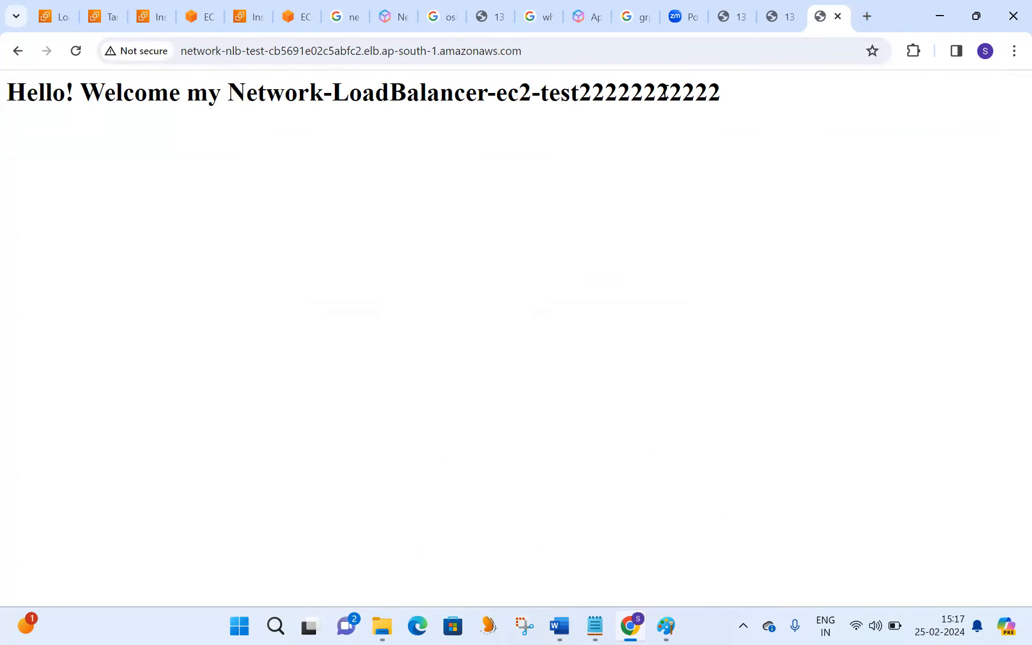
{"action": "double_click", "coordinate": [635, 92]}
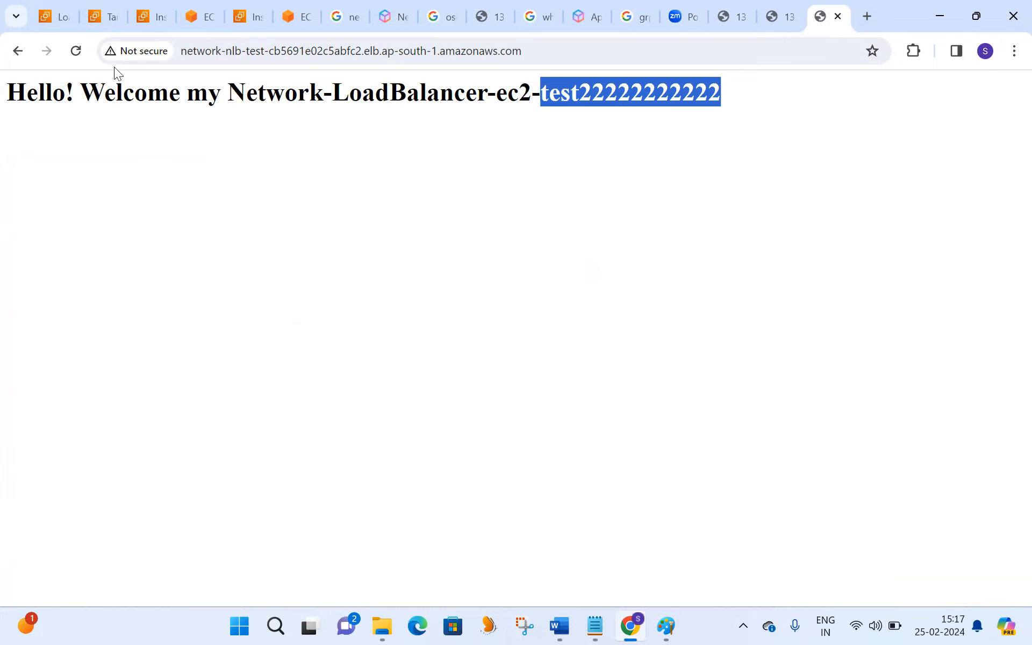
{"action": "left_click", "coordinate": [75, 51]}
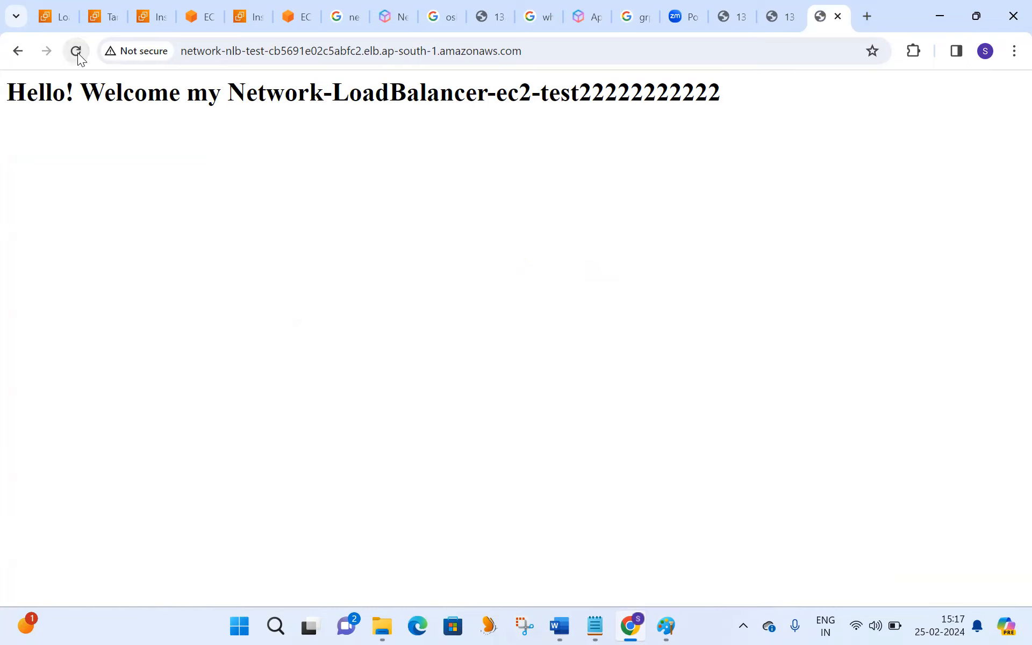
{"action": "left_click", "coordinate": [77, 53]}
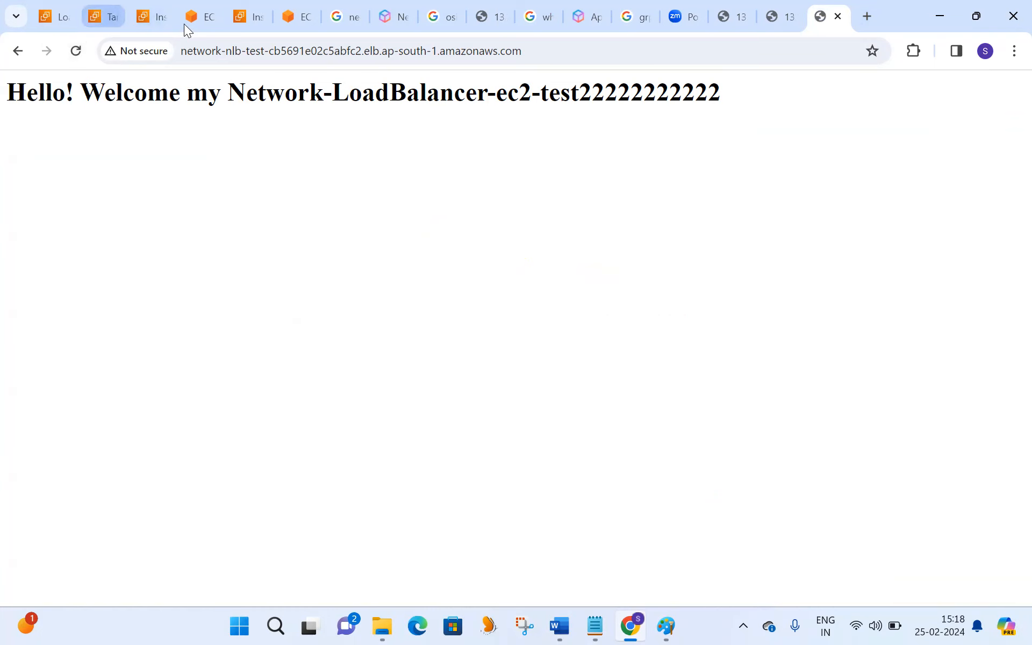
- Close the my-network-ec2-test22222 terminal tab and reload the load balancer page several more times
{"action": "left_click", "coordinate": [203, 18]}
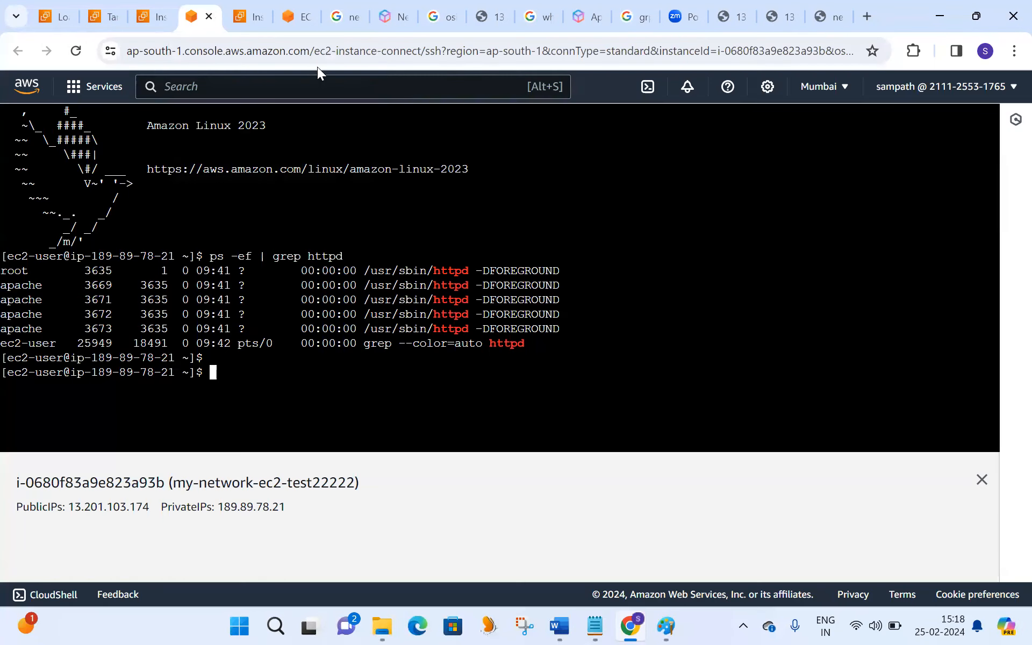
{"action": "key", "text": "ctrl+w"}
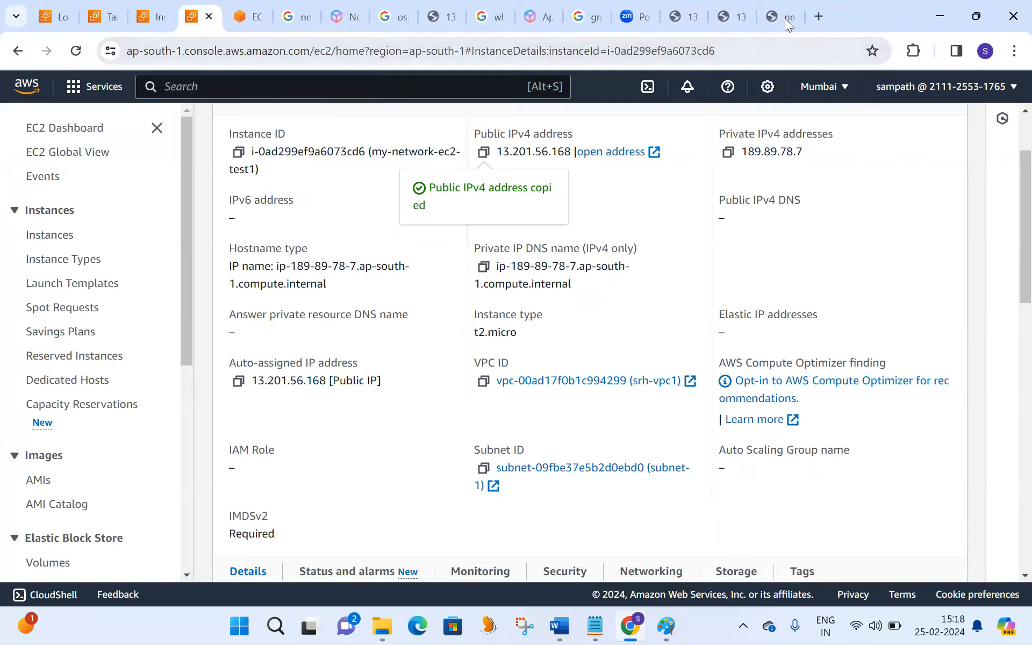
{"action": "left_click", "coordinate": [785, 18]}
{"action": "left_click", "coordinate": [76, 52]}
{"action": "left_click", "coordinate": [75, 53]}
{"action": "left_click", "coordinate": [76, 54]}
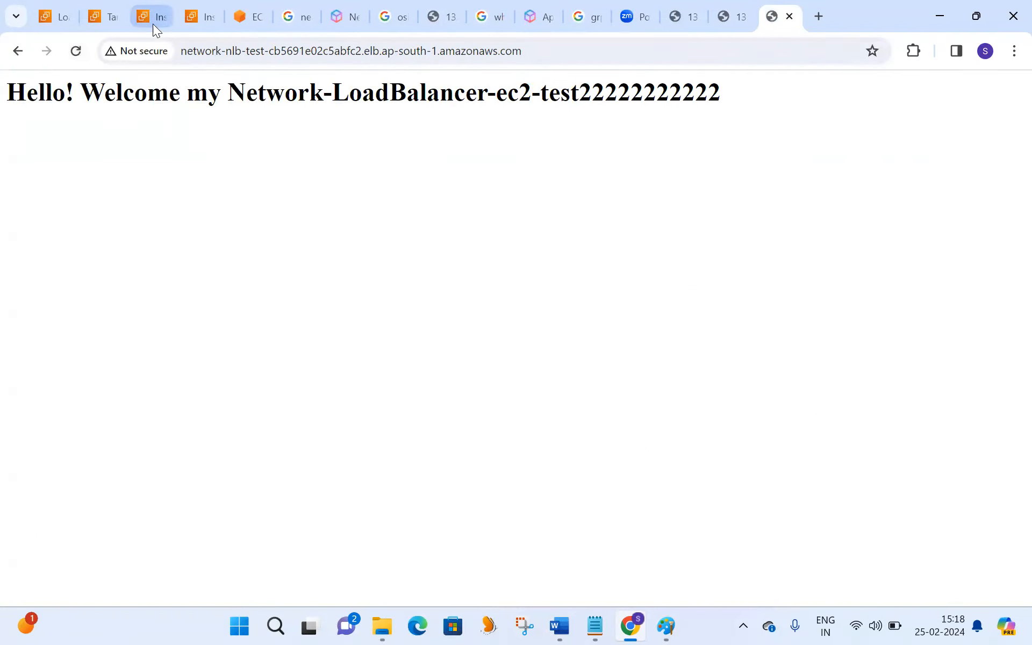
- Close the nlb-ec2-test-1 terminal tab and open the EC2 instances list in place of the my-network-ec2-test1 details
{"action": "left_click", "coordinate": [244, 20]}
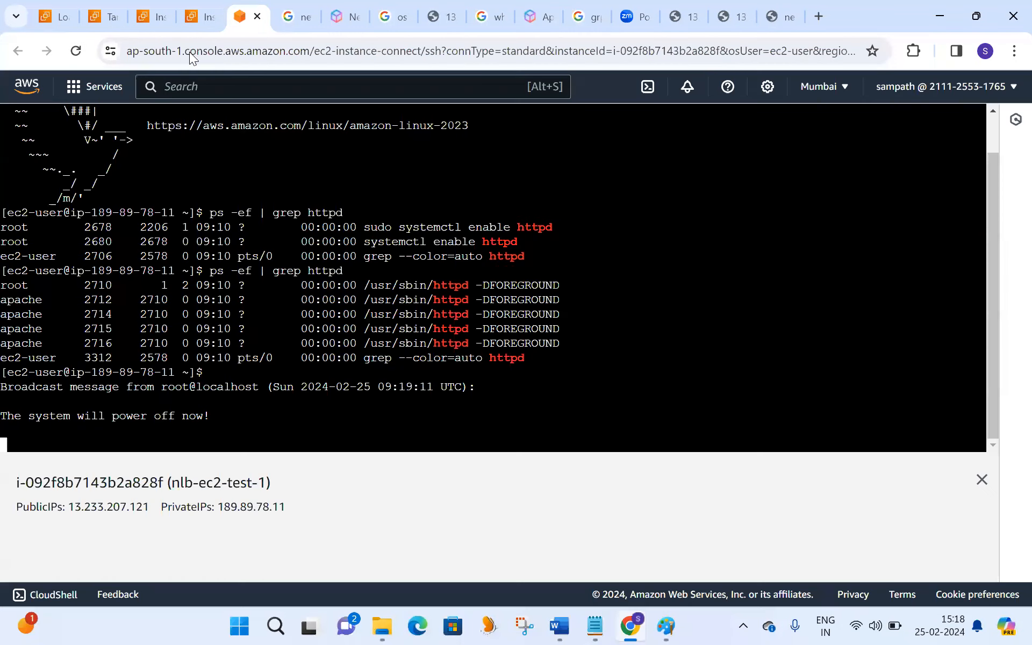
{"action": "key", "text": "ctrl+w"}
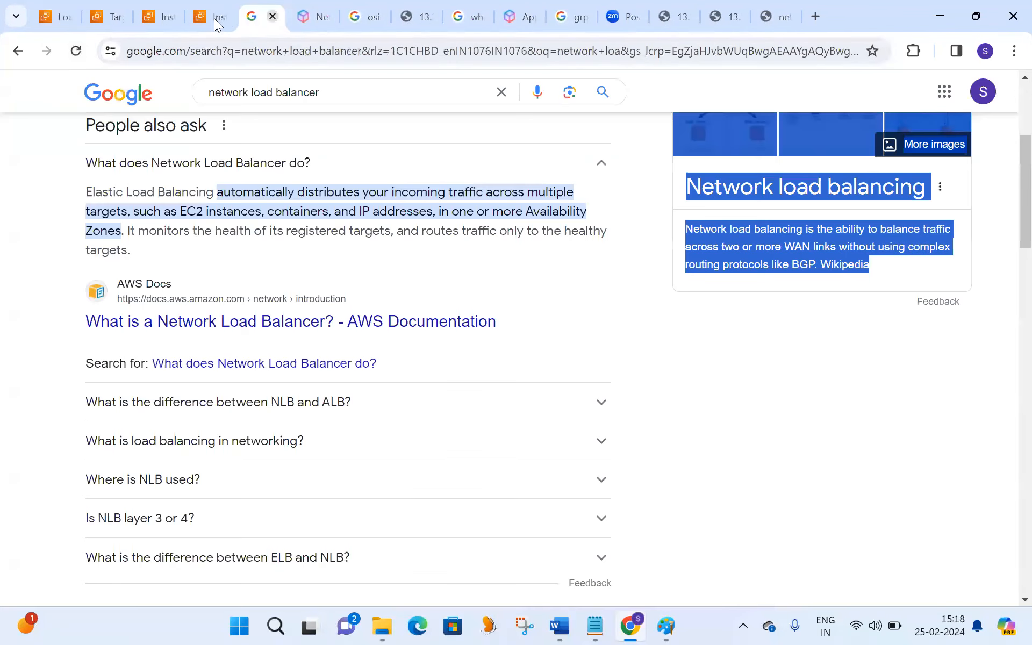
{"action": "left_click", "coordinate": [213, 16]}
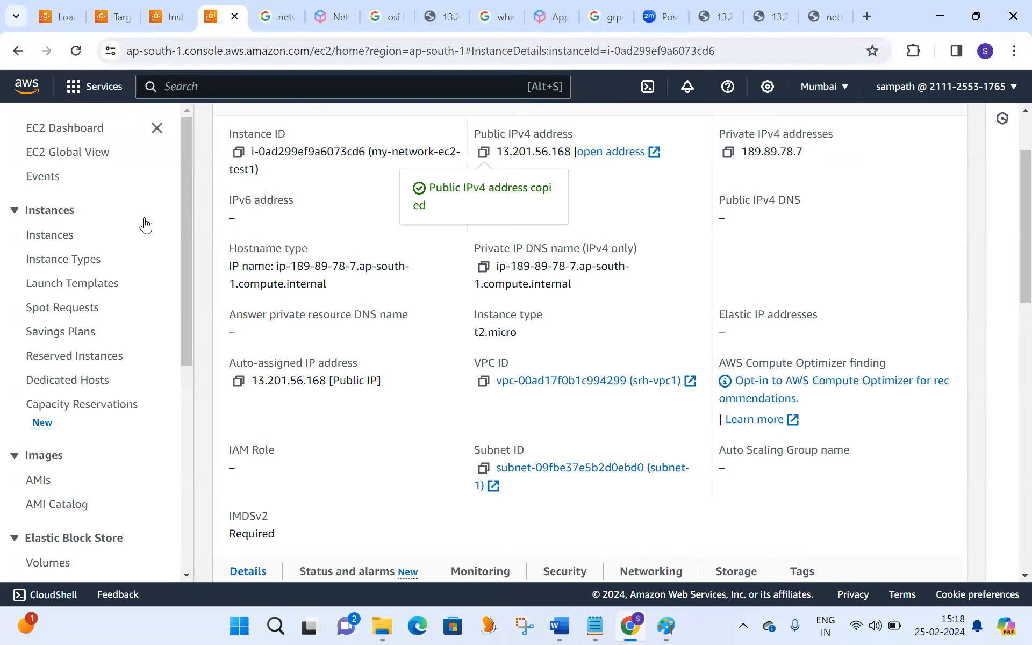
{"action": "left_click", "coordinate": [60, 235]}
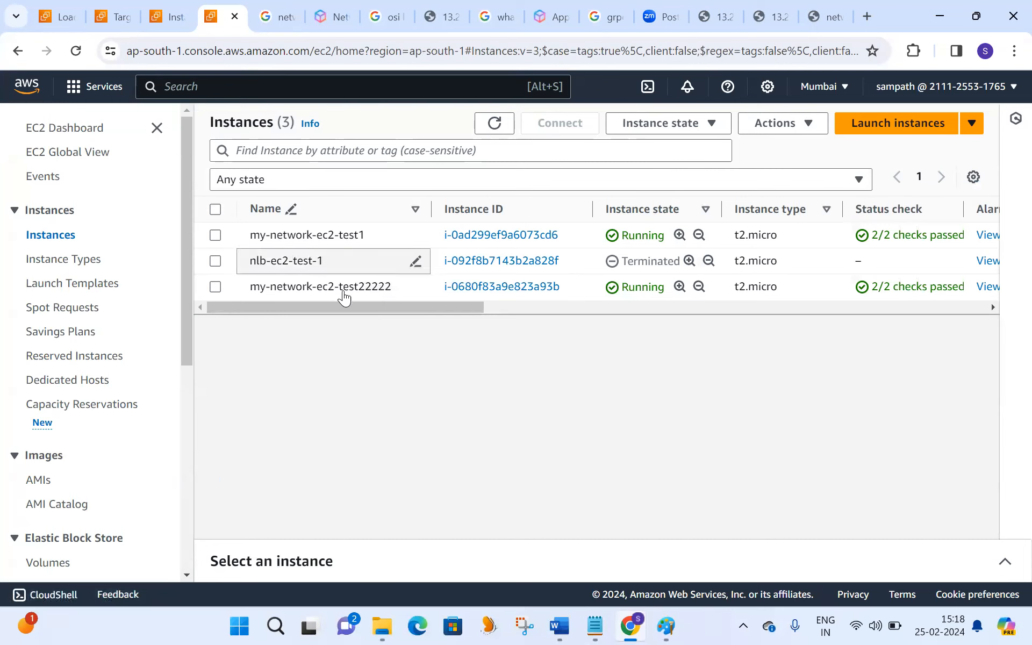
- Compare the load balancer page with the my-network-ec2-test22222 instance details to identify which instance is serving it
{"action": "left_click", "coordinate": [215, 236]}
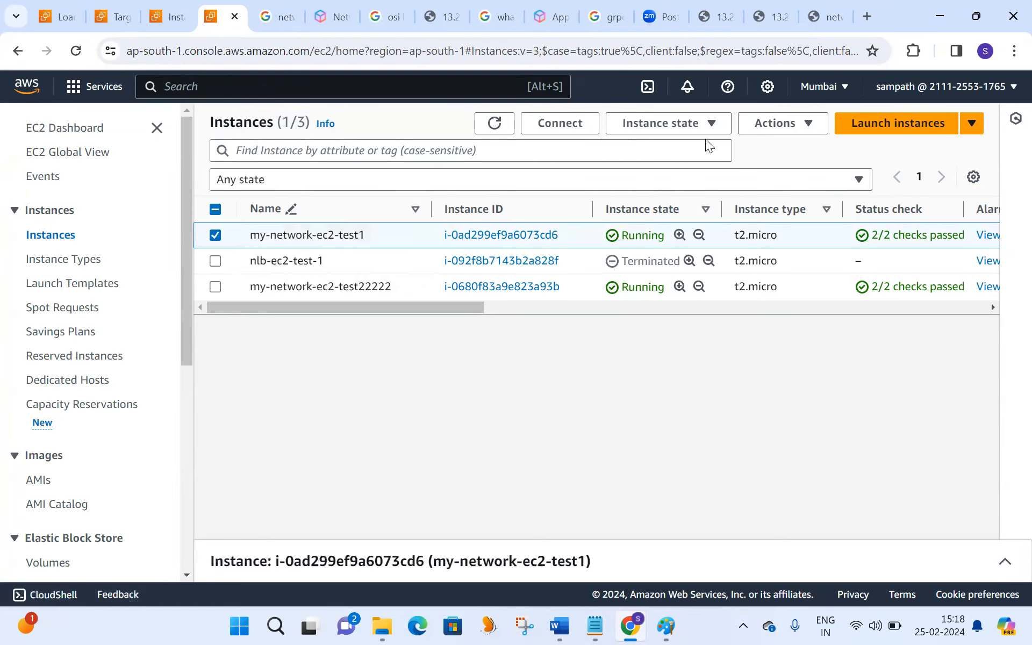
{"action": "left_click", "coordinate": [215, 236]}
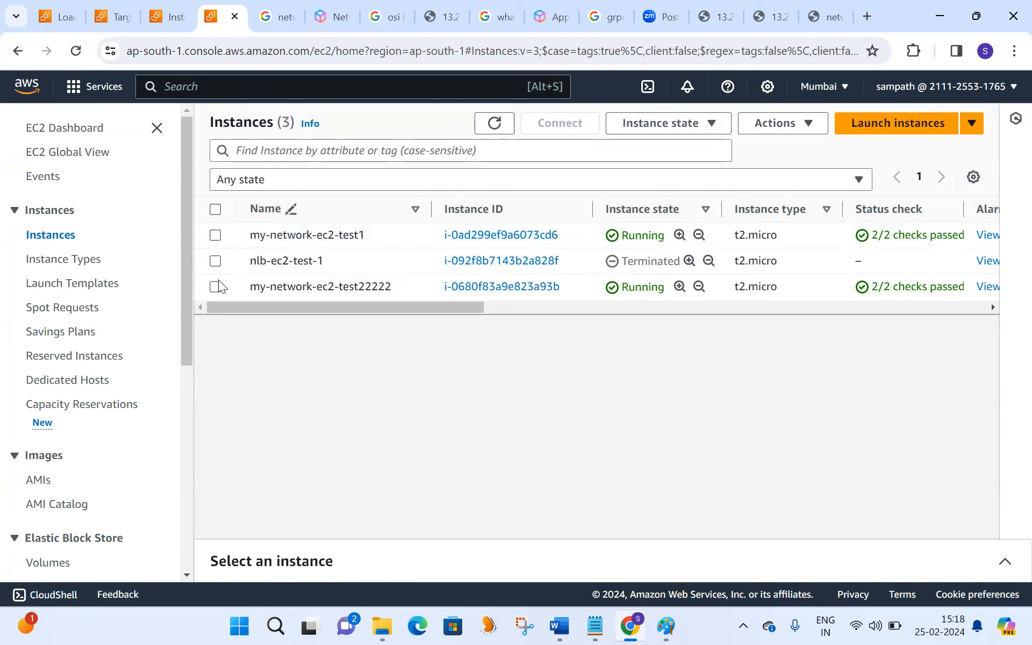
{"action": "left_click", "coordinate": [818, 18]}
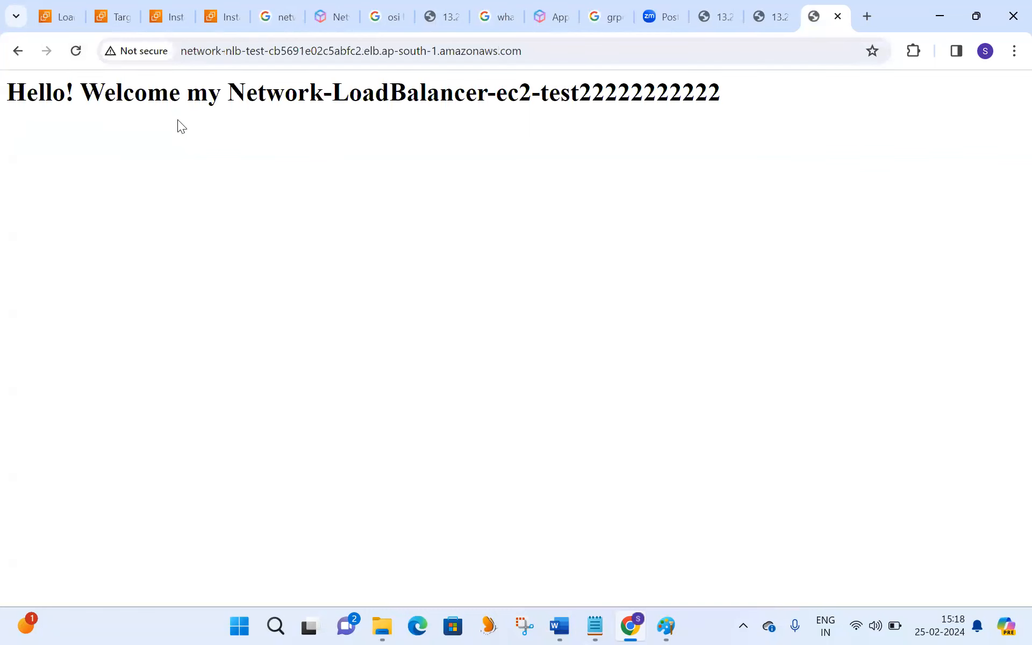
{"action": "left_click", "coordinate": [177, 20]}
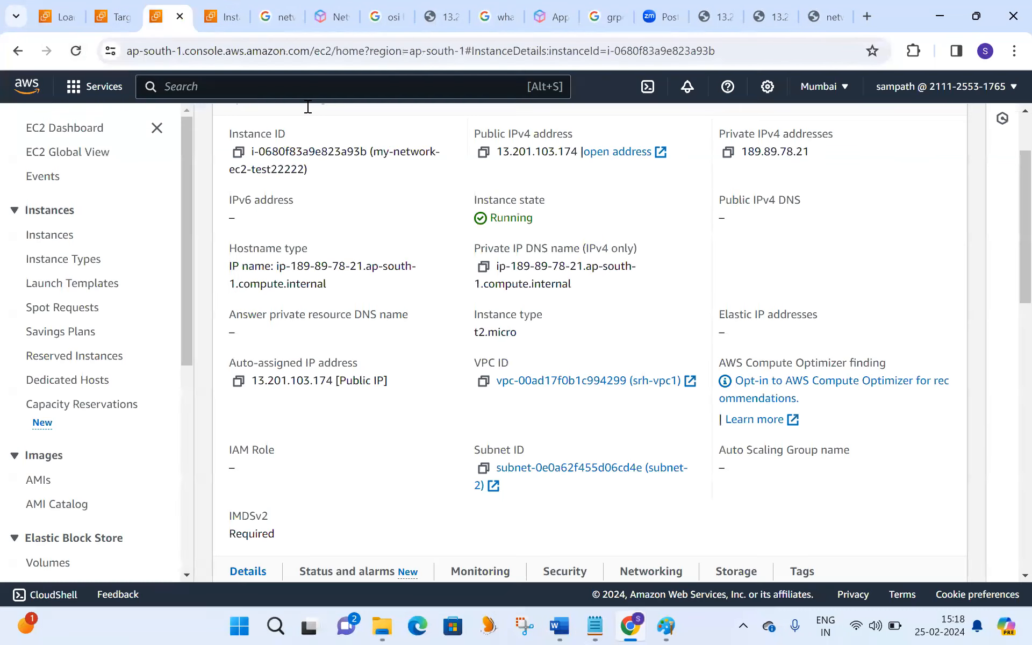
- Terminate the my-network-ec2-test22222 instance and refresh the instances list to check its state
{"action": "left_click", "coordinate": [219, 16]}
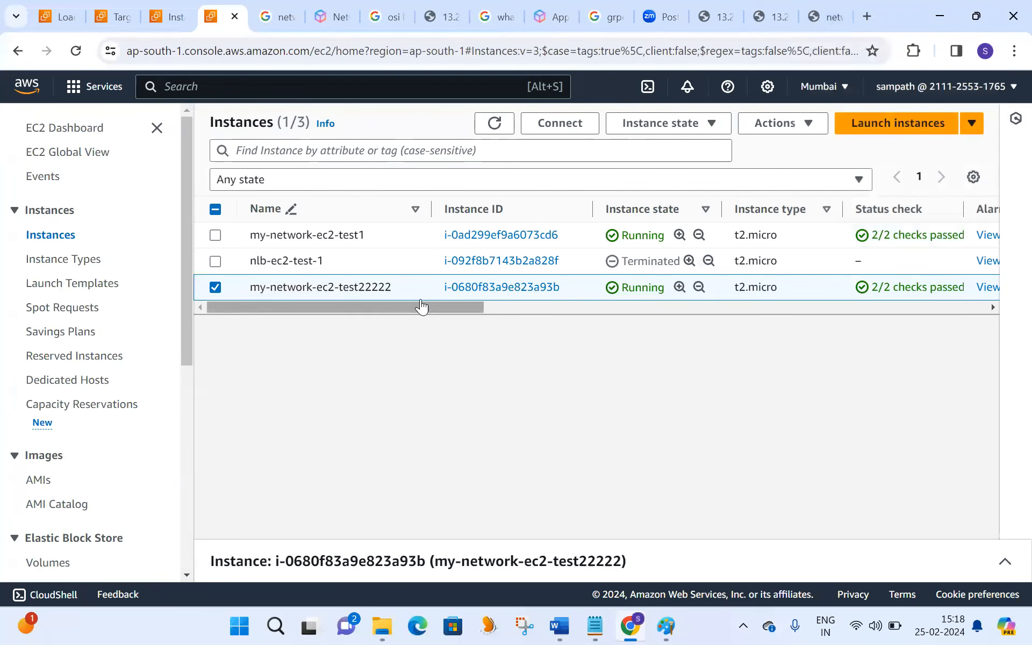
{"action": "left_click", "coordinate": [705, 126]}
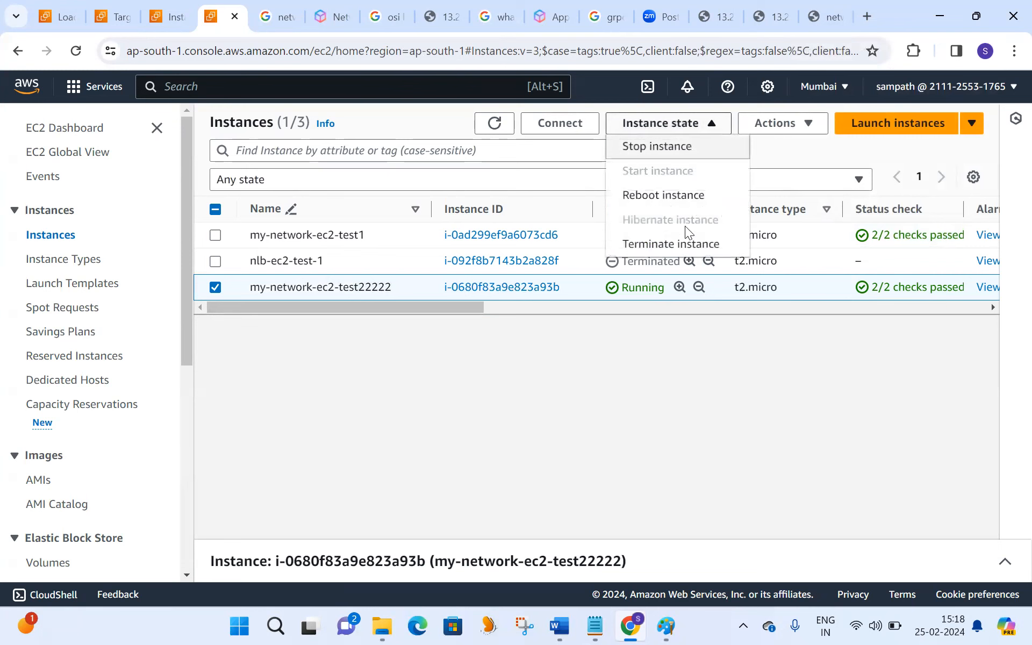
{"action": "left_click", "coordinate": [681, 245]}
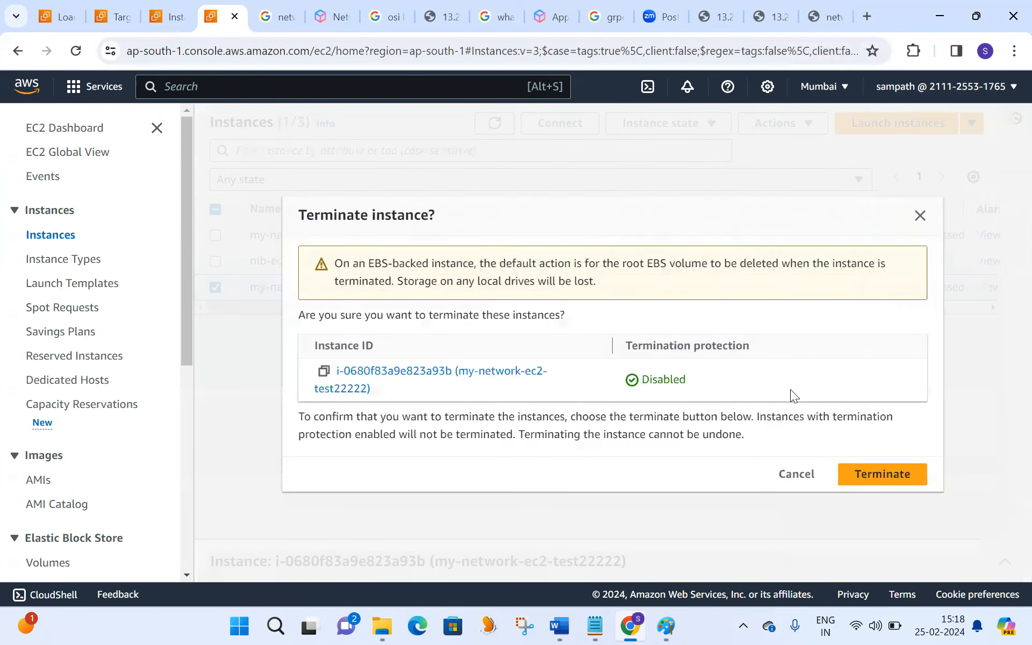
{"action": "left_click", "coordinate": [856, 471]}
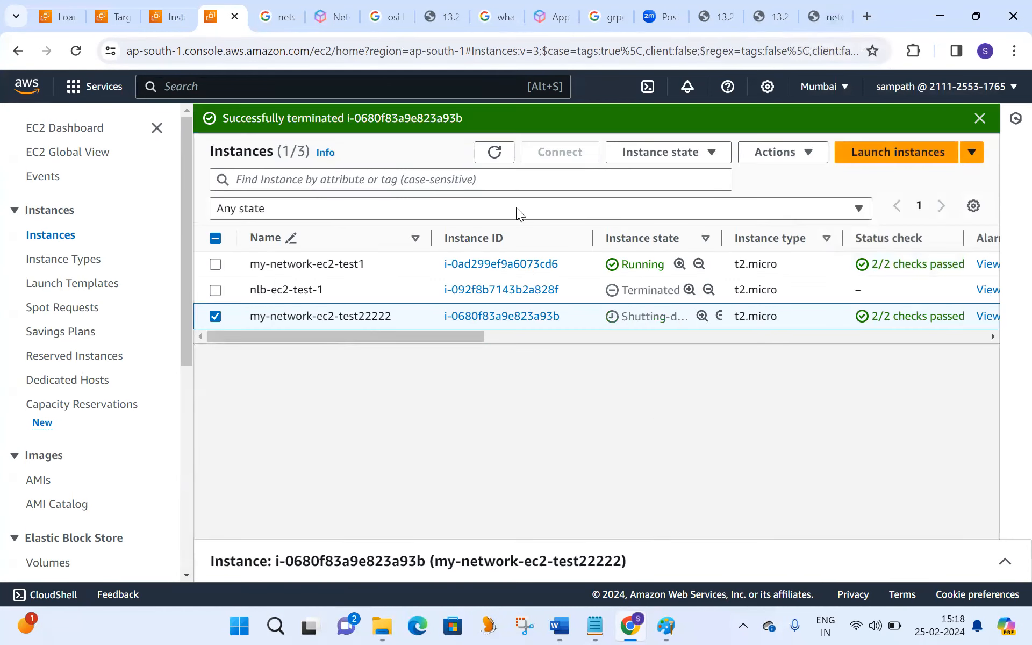
{"action": "left_click", "coordinate": [494, 153]}
{"action": "left_click", "coordinate": [494, 152]}
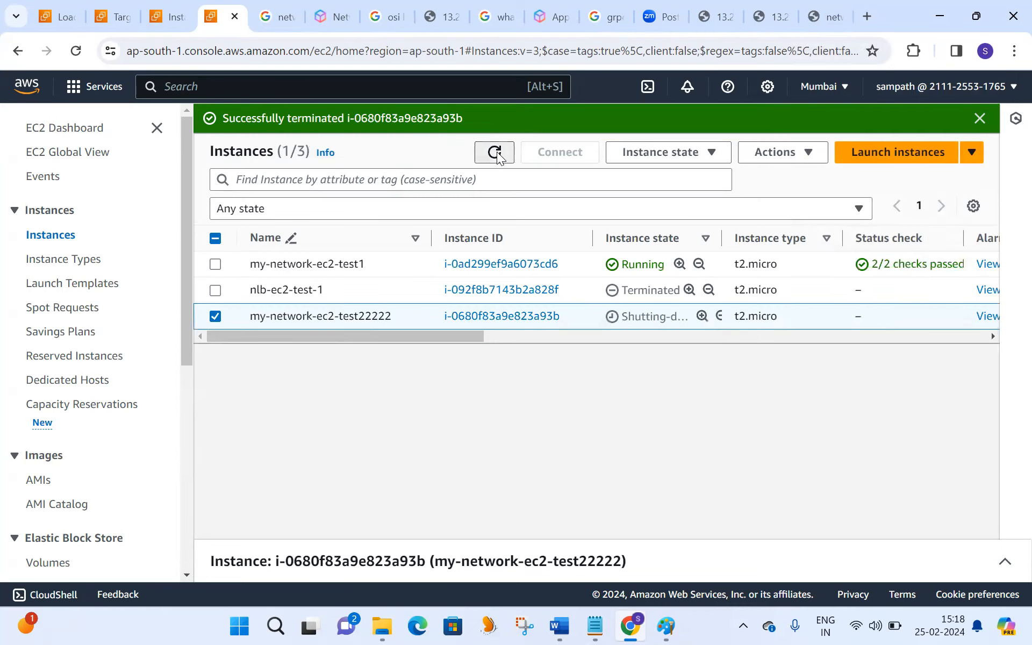
{"action": "left_click", "coordinate": [495, 152]}
{"action": "left_click", "coordinate": [495, 153]}
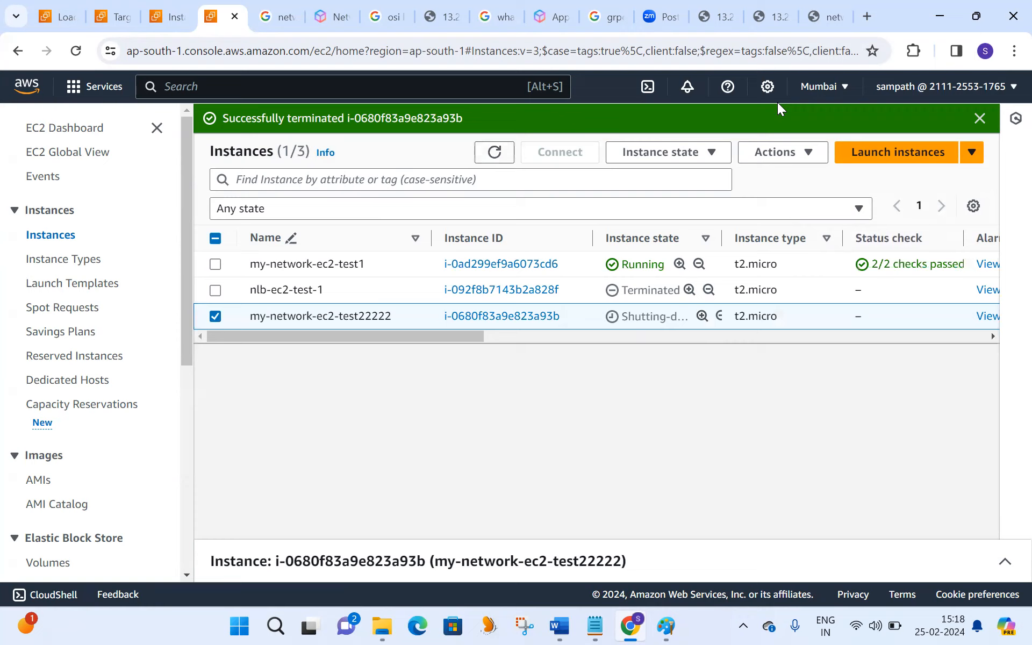
- Reload the network-nlb-test page and examine its welcome message to see which instance answers after the termination
{"action": "left_click", "coordinate": [816, 17]}
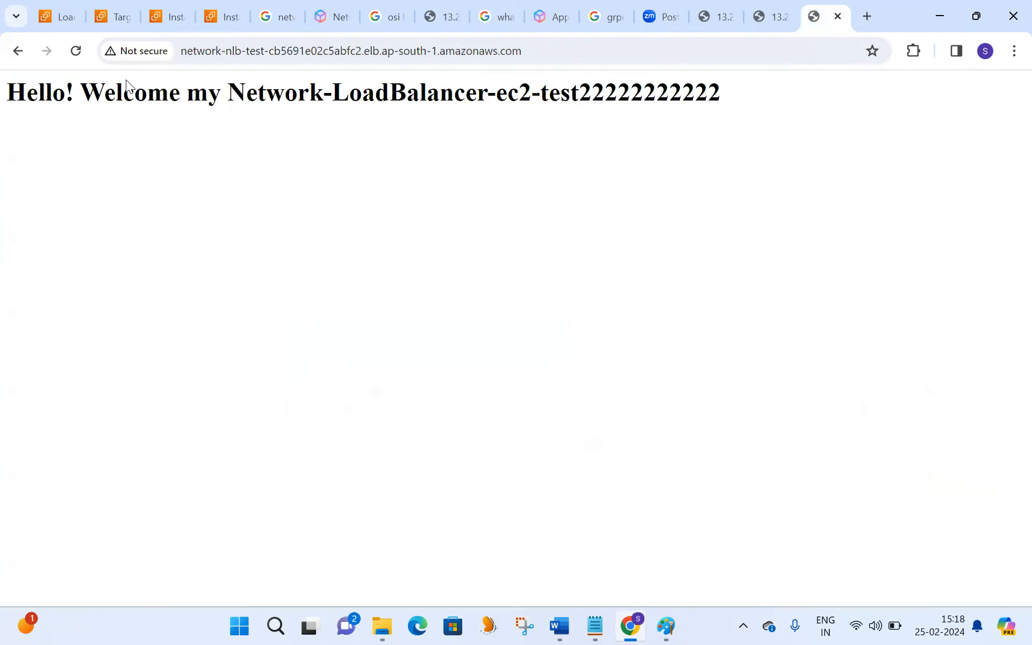
{"action": "left_click", "coordinate": [66, 50]}
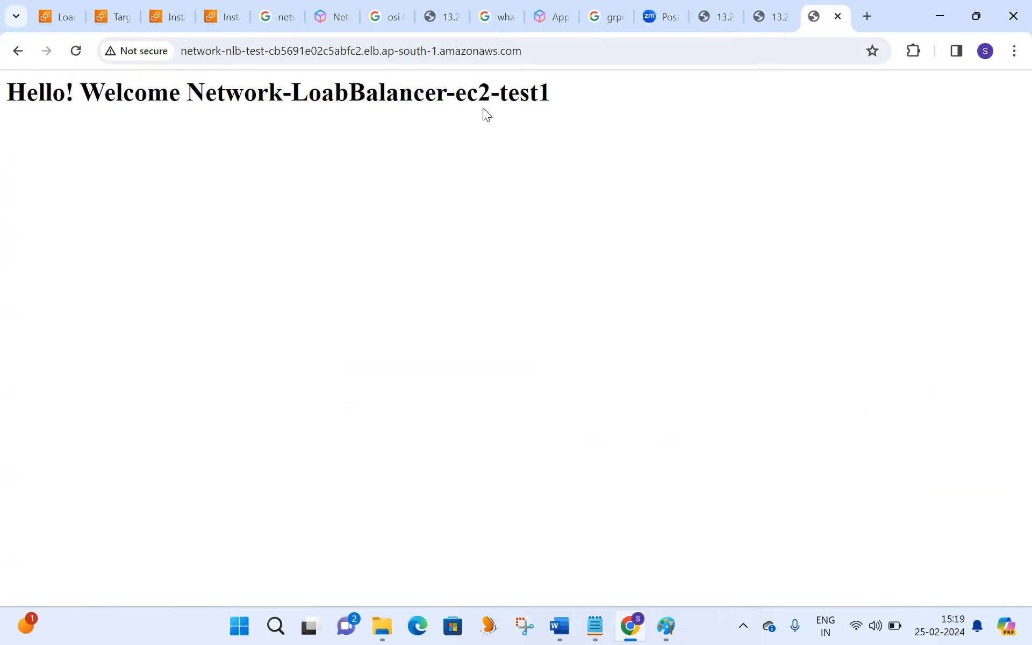
{"action": "triple_click", "coordinate": [523, 92]}
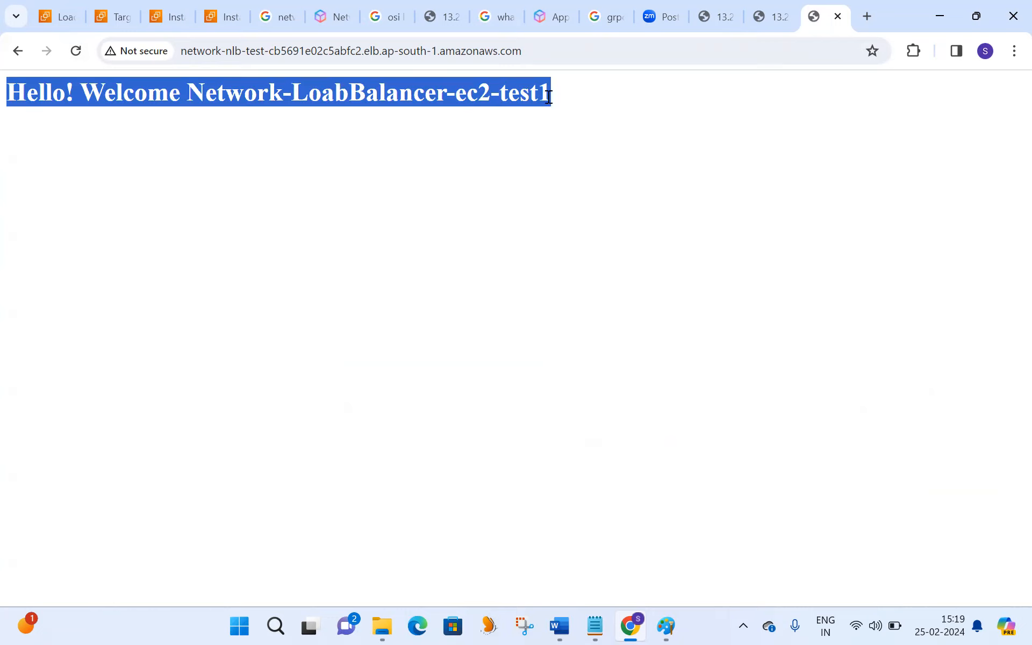
{"action": "left_click", "coordinate": [589, 101]}
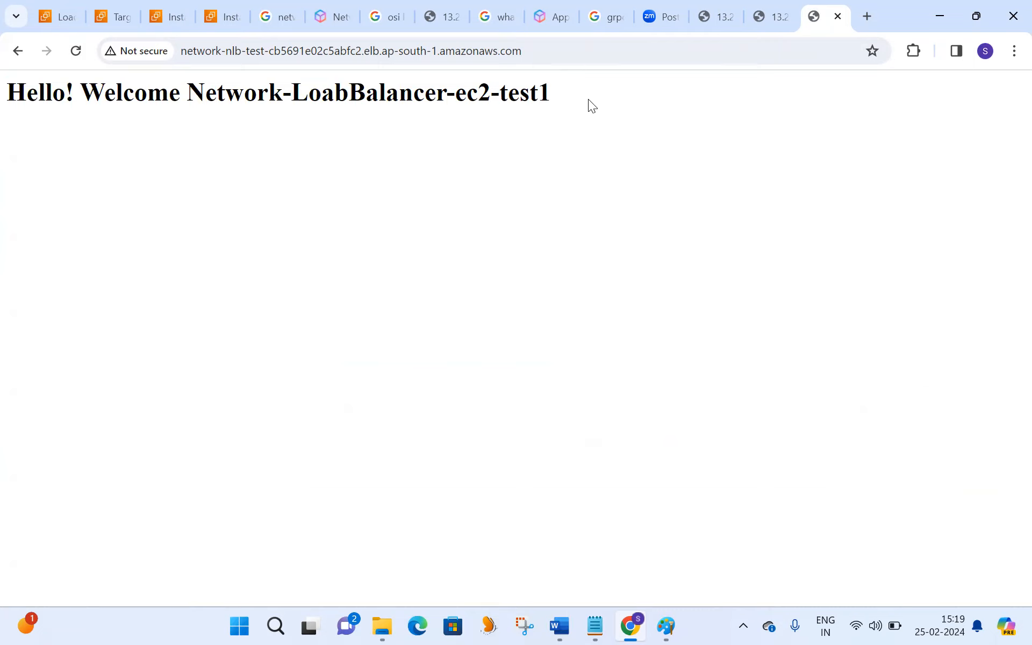
{"action": "left_click", "coordinate": [78, 48]}
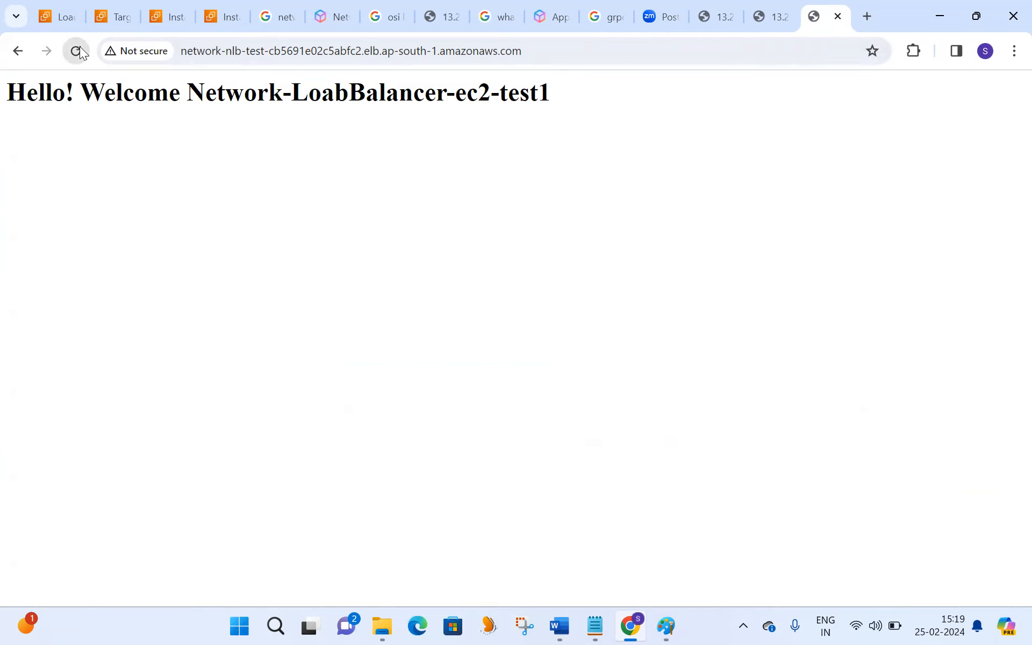
{"action": "triple_click", "coordinate": [506, 95]}
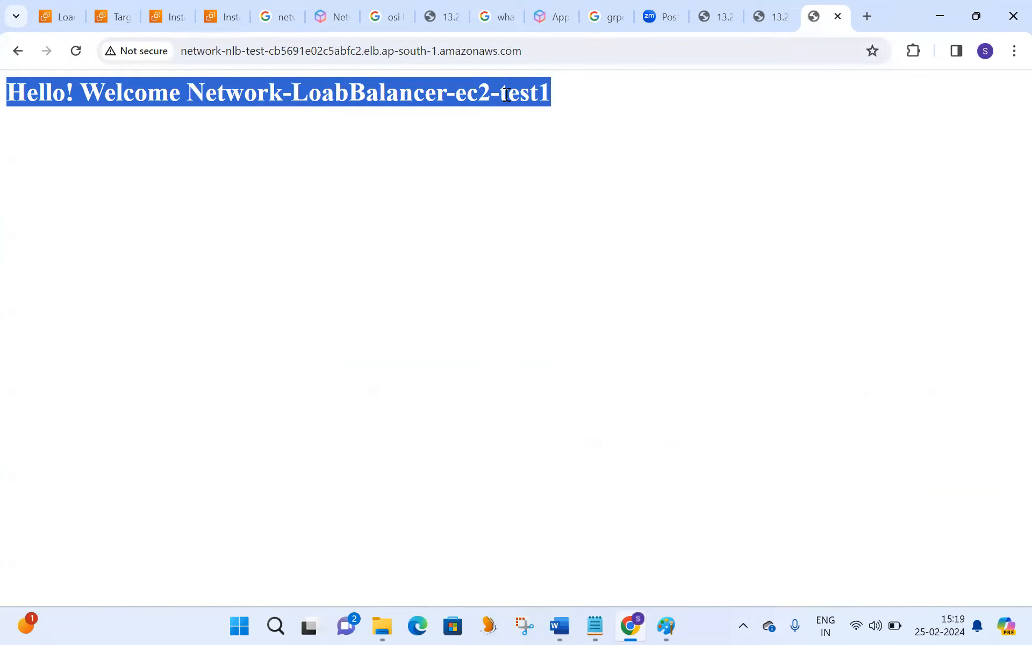
{"action": "left_click", "coordinate": [578, 99]}
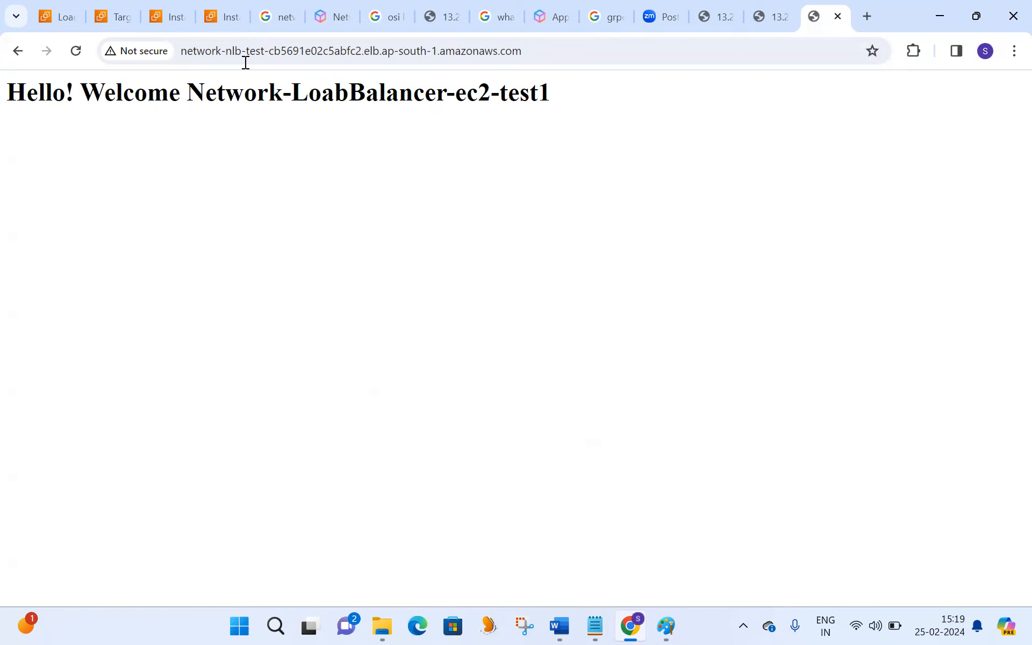
- Deselect my-network-ec2-test22222, refresh the instances list and reload the network-nlb-test page once more
{"action": "left_click", "coordinate": [220, 16]}
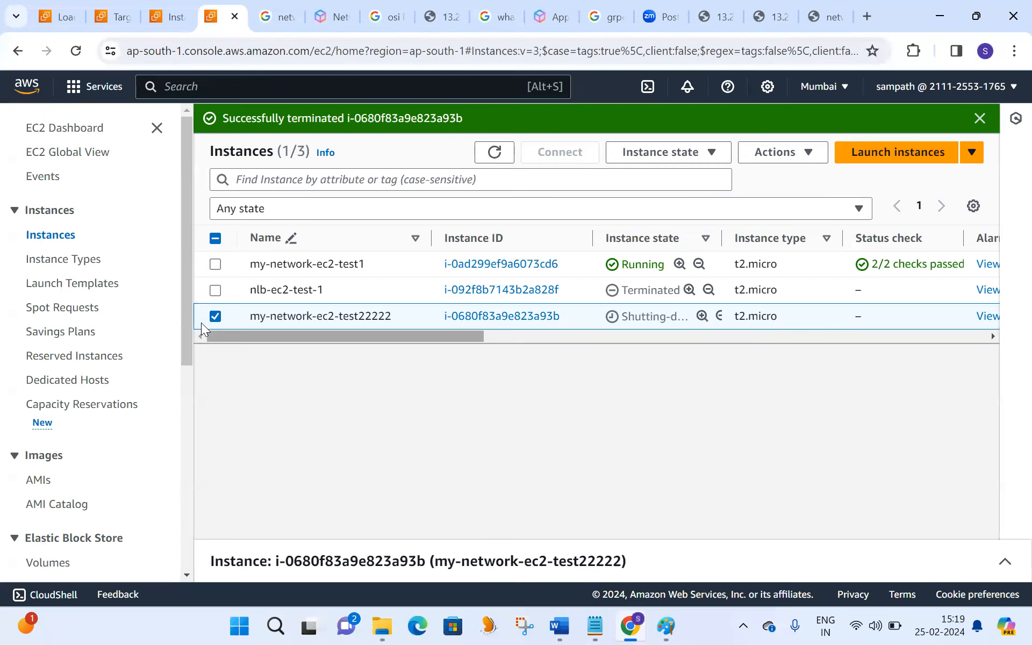
{"action": "left_click", "coordinate": [214, 317]}
{"action": "left_click", "coordinate": [493, 155]}
{"action": "left_click", "coordinate": [823, 17]}
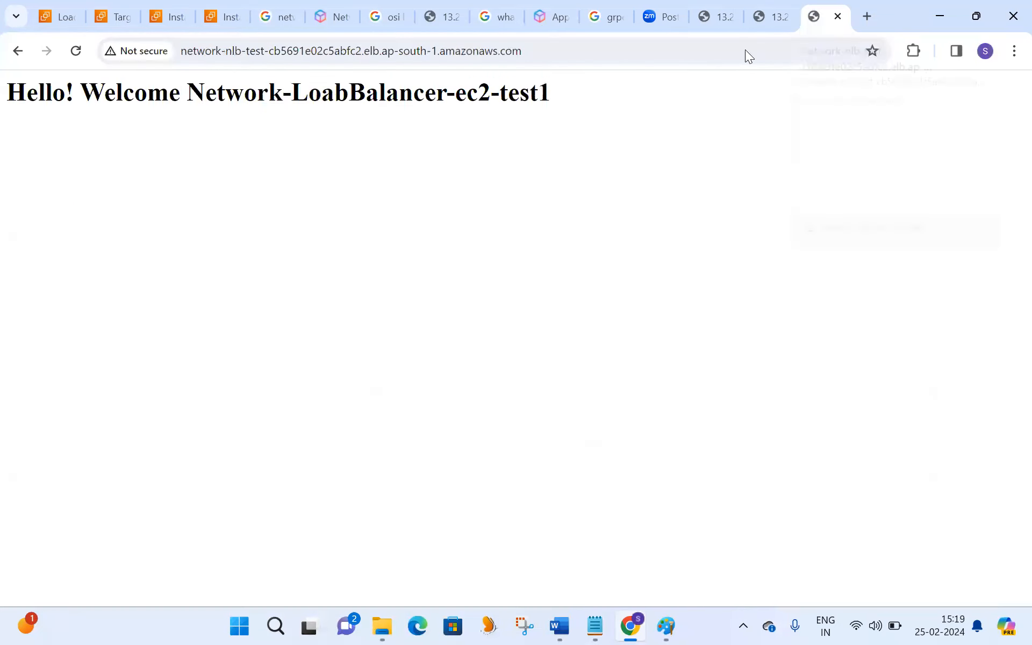
{"action": "left_click", "coordinate": [74, 57]}
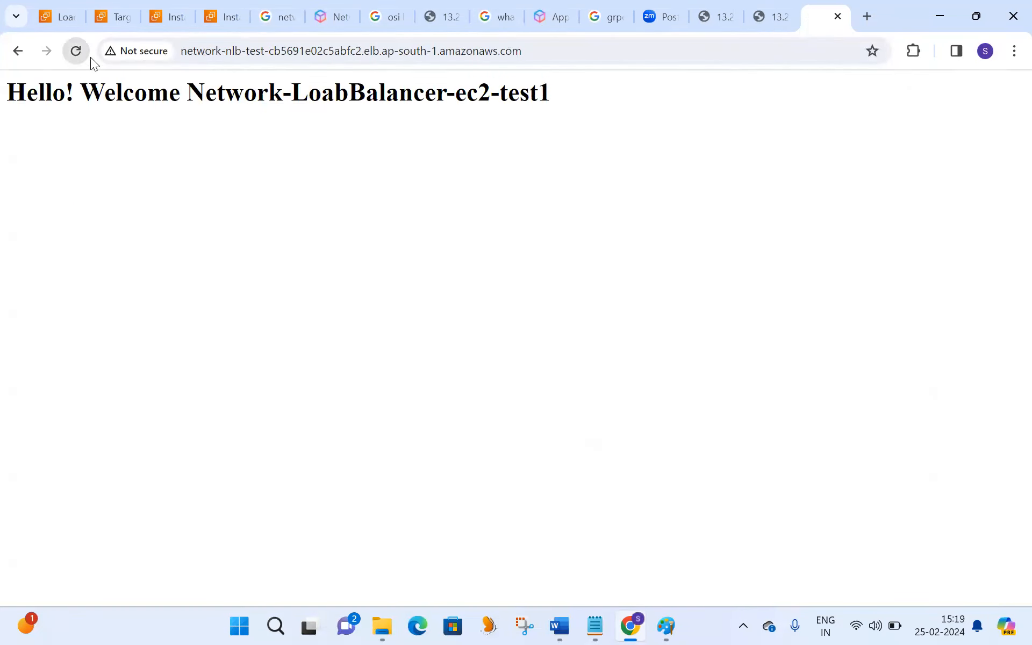